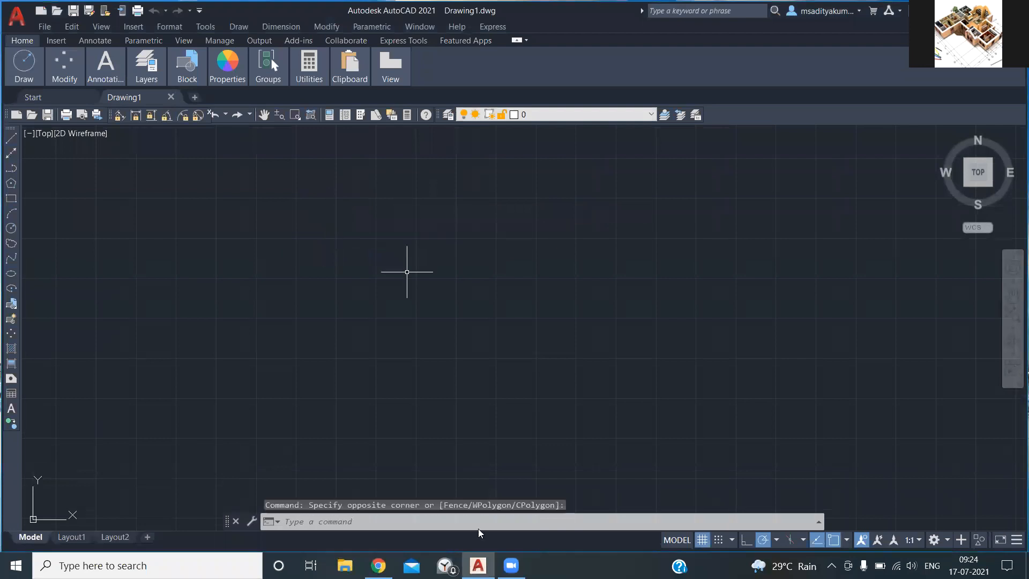
{"action": "left_click", "coordinate": [511, 565]}
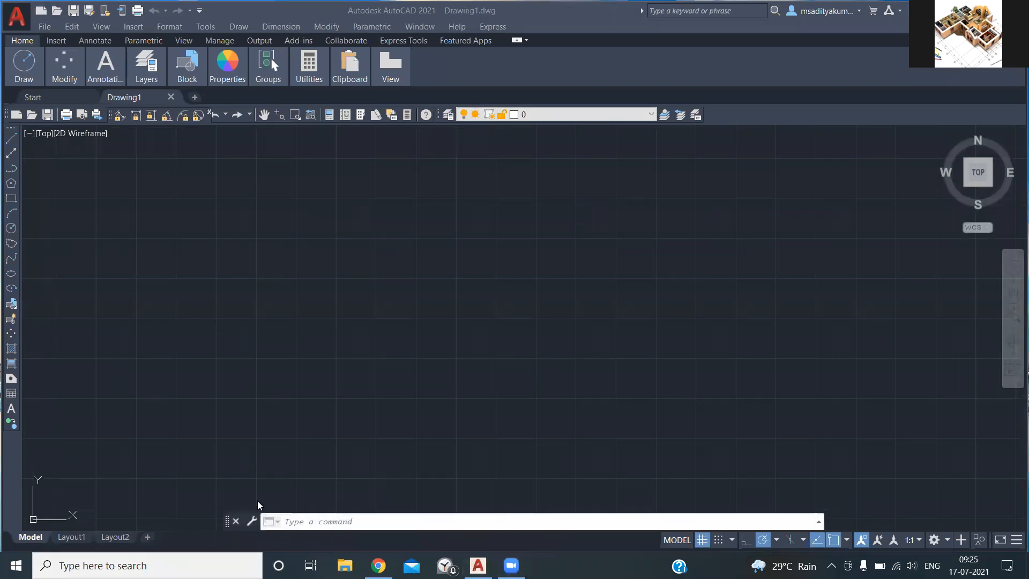
{"action": "left_click", "coordinate": [311, 566]}
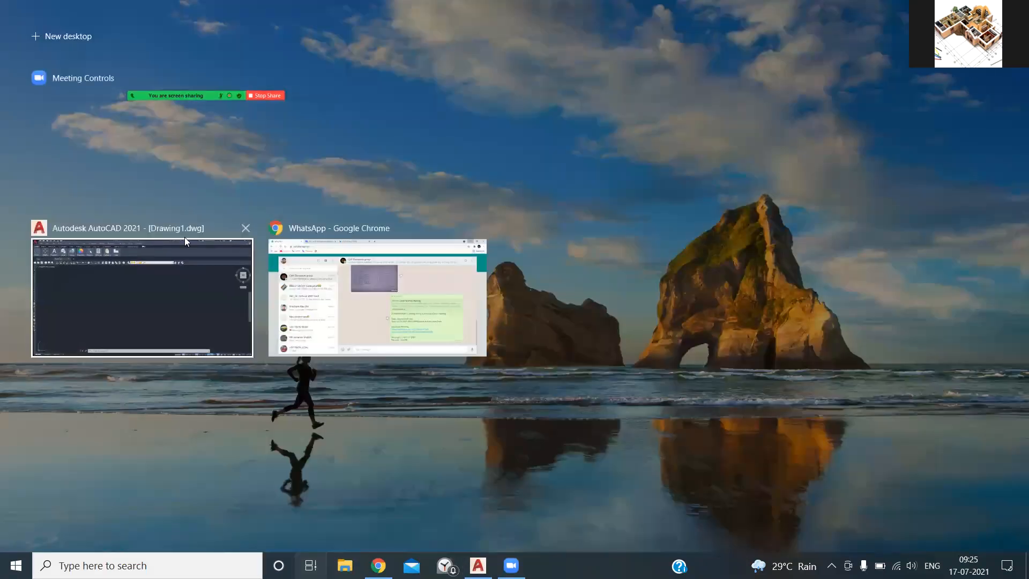
{"action": "left_click", "coordinate": [168, 169]}
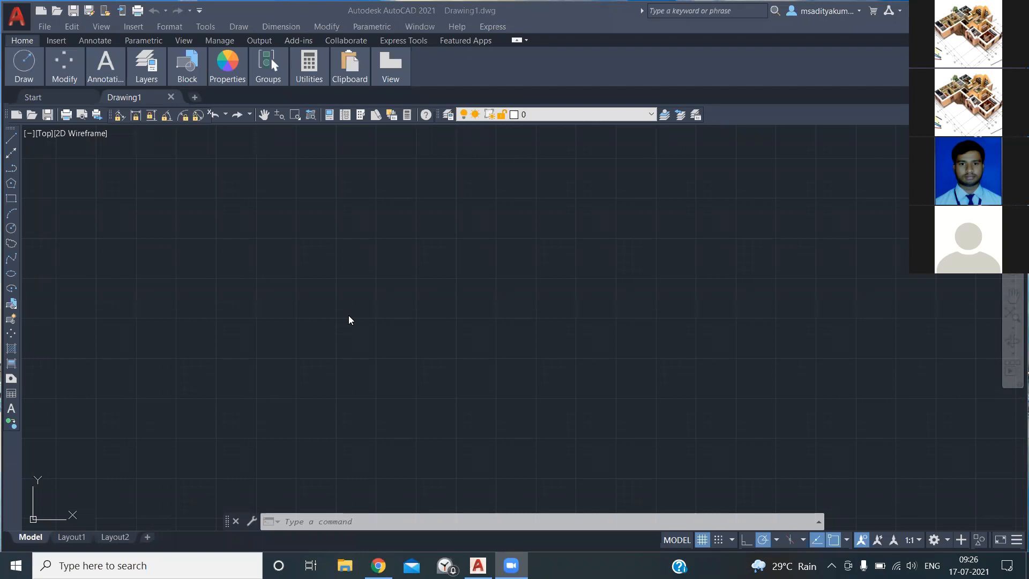
Step: Lower the computer's audio volume by several levels
{"action": "key", "text": "XF86AudioLowerVolume"}
{"action": "key", "text": "XF86AudioLowerVolume"}
{"action": "key", "text": "XF86AudioLowerVolume"}
{"action": "key", "text": "XF86AudioLowerVolume"}
{"action": "key", "text": "XF86AudioLowerVolume"}
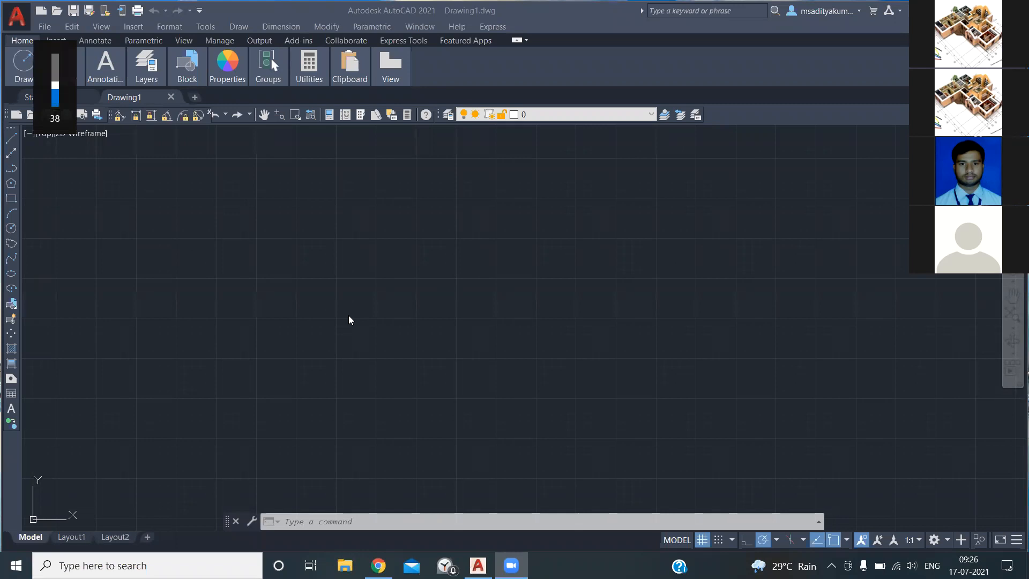
{"action": "key", "text": "XF86AudioLowerVolume"}
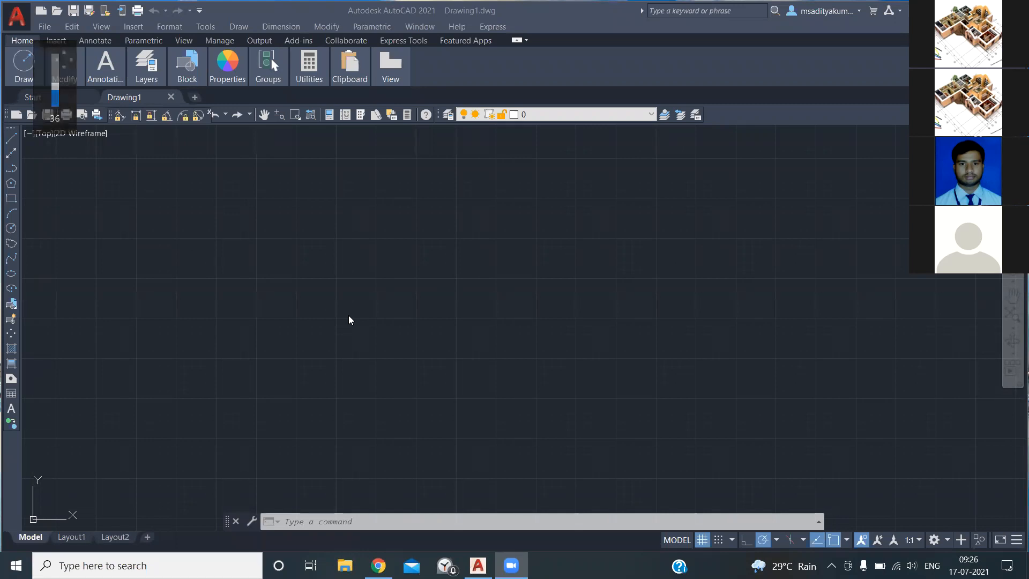
{"action": "key", "text": "XF86AudioLowerVolume"}
{"action": "key", "text": "XF86AudioLowerVolume"}
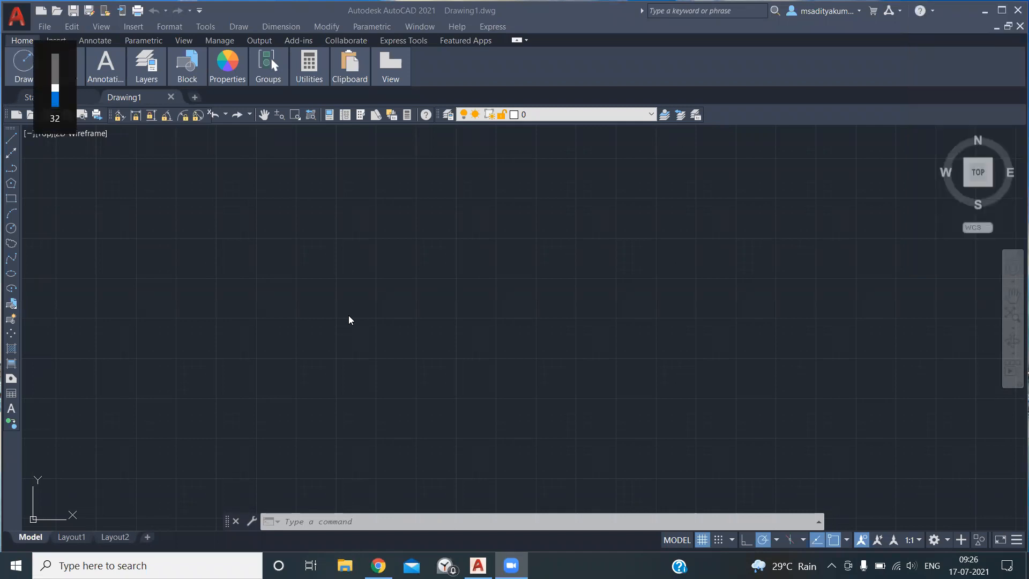
{"action": "key", "text": "XF86AudioLowerVolume"}
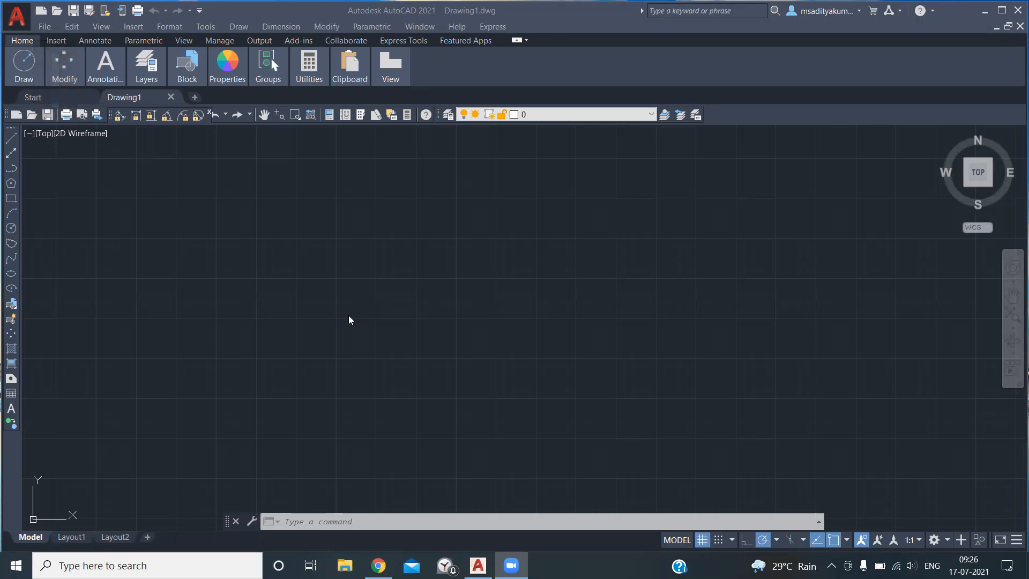
{"action": "key", "text": "XF86AudioLowerVolume"}
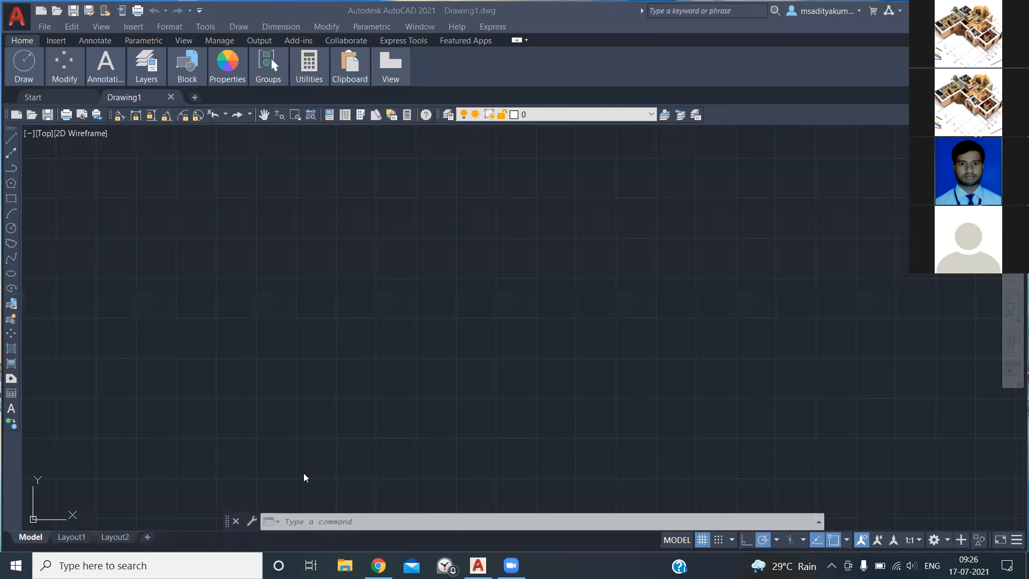
Step: Begin a single-line text in the upper part of the empty drawing with height 2.5 and rotation angle 0
{"action": "left_click", "coordinate": [299, 518]}
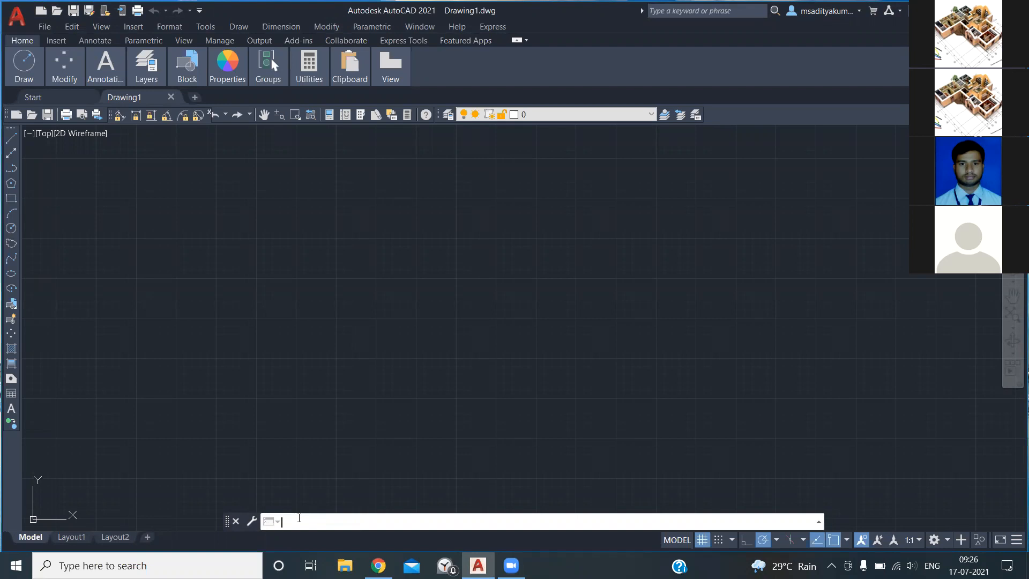
{"action": "type", "text": "dt"}
{"action": "key", "text": "Return"}
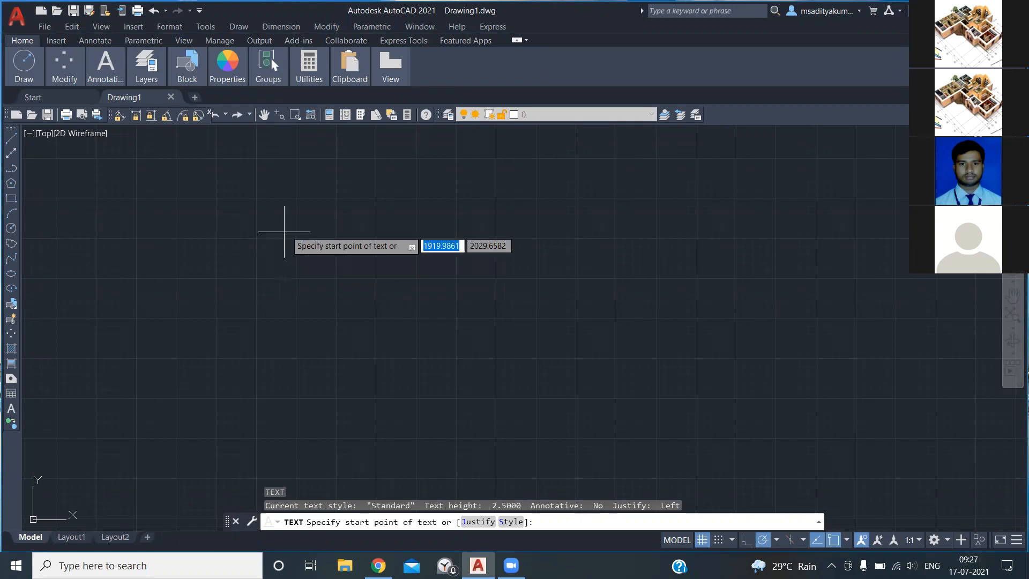
{"action": "left_click", "coordinate": [297, 199]}
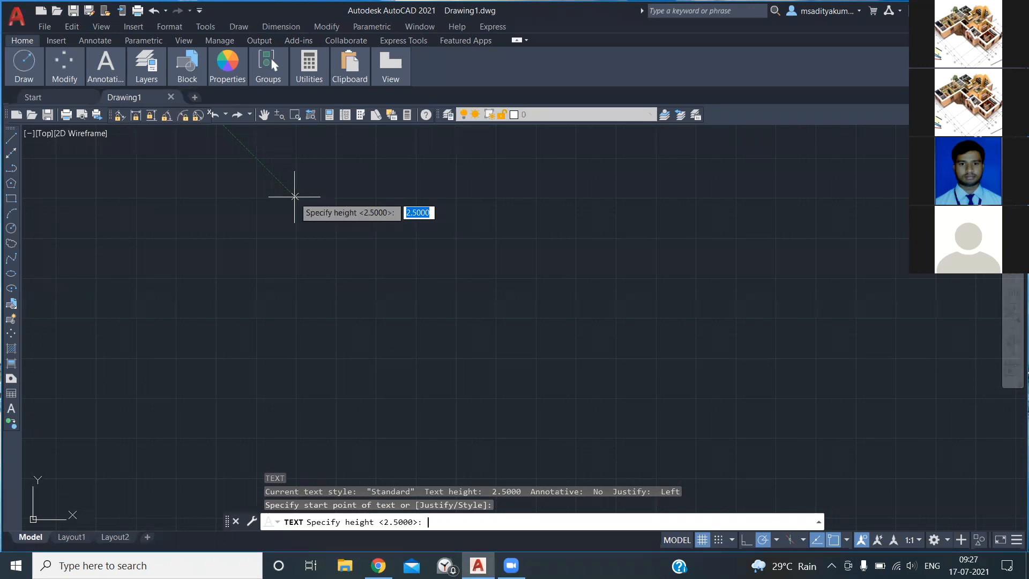
{"action": "key", "text": "Return"}
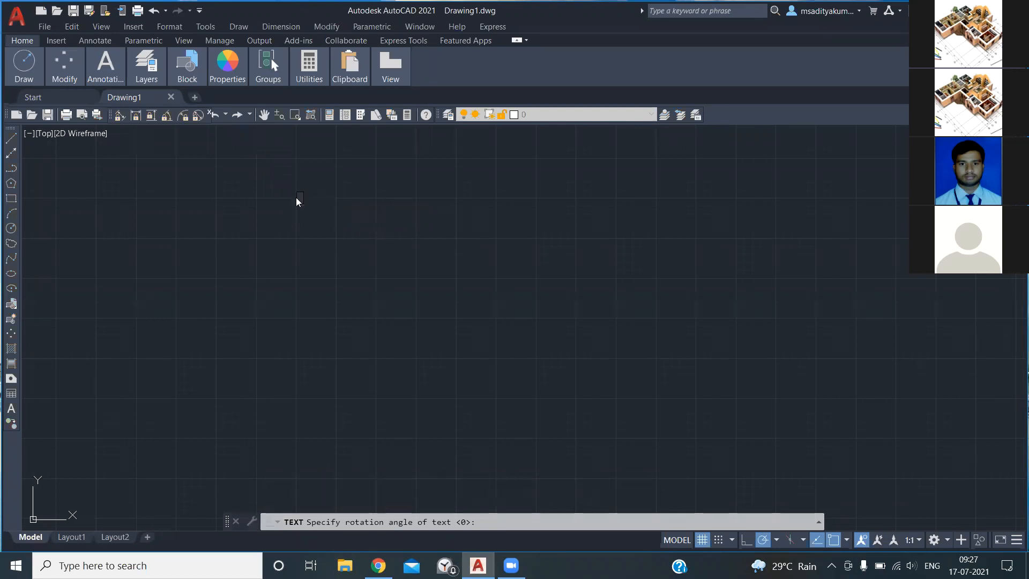
Step: Enter "auto cad" as the content of the single-line text and finish the text command
{"action": "scroll", "coordinate": [349, 251], "scroll_direction": "up", "scroll_amount": 6}
{"action": "middle_click_drag", "start_coordinate": [377, 275], "coordinate": [362, 455]}
{"action": "middle_click_drag", "start_coordinate": [307, 367], "coordinate": [307, 275]}
{"action": "type", "text": "a"}
{"action": "key", "text": "BackSpace"}
{"action": "type", "text": "au"}
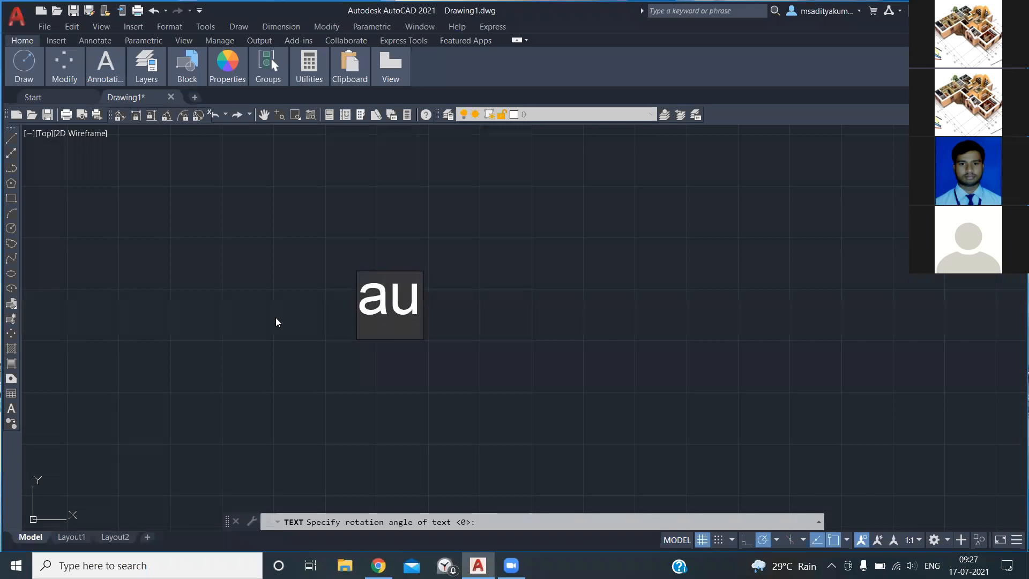
{"action": "type", "text": "to"}
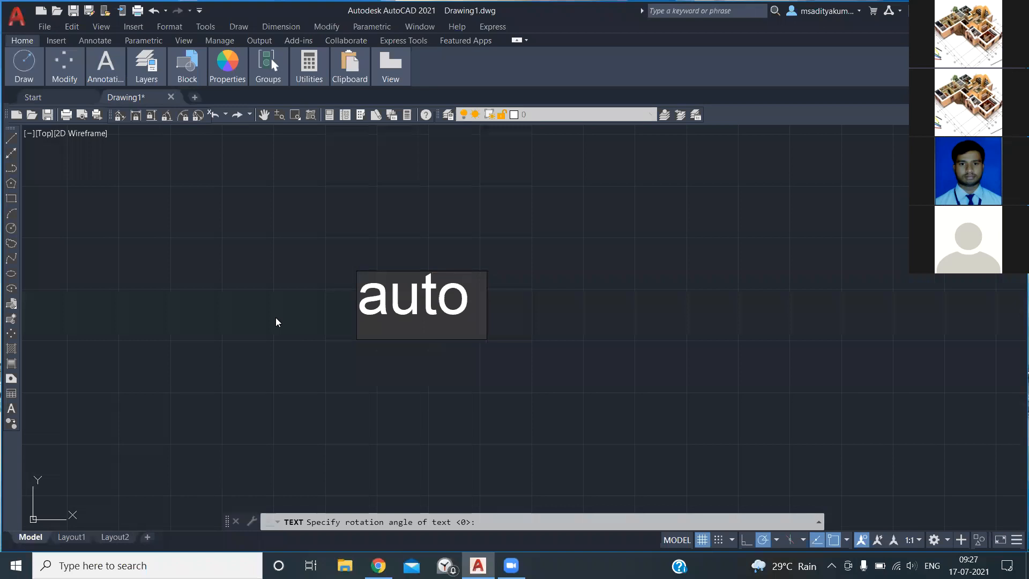
{"action": "type", "text": " cad"}
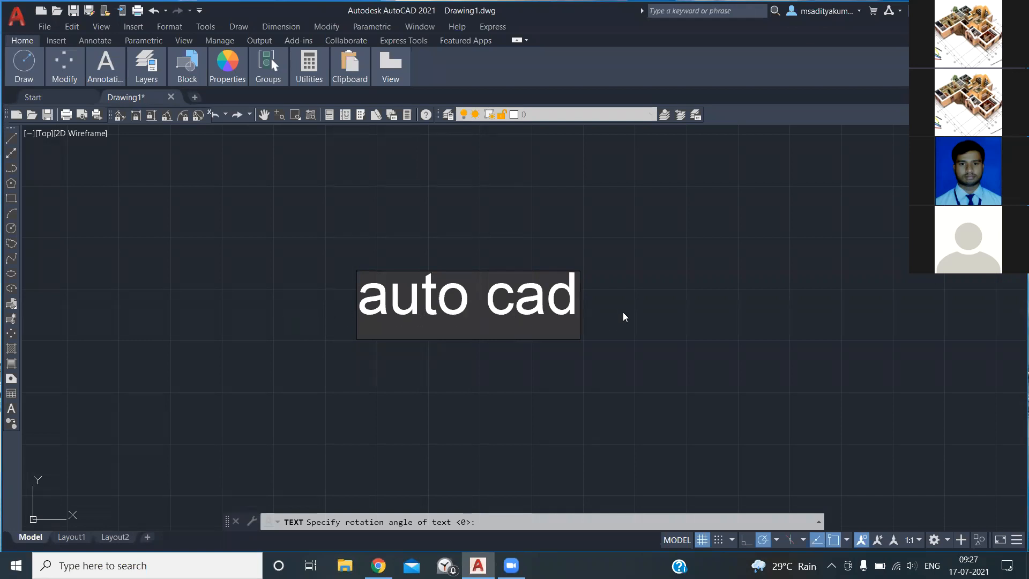
{"action": "left_click", "coordinate": [690, 301]}
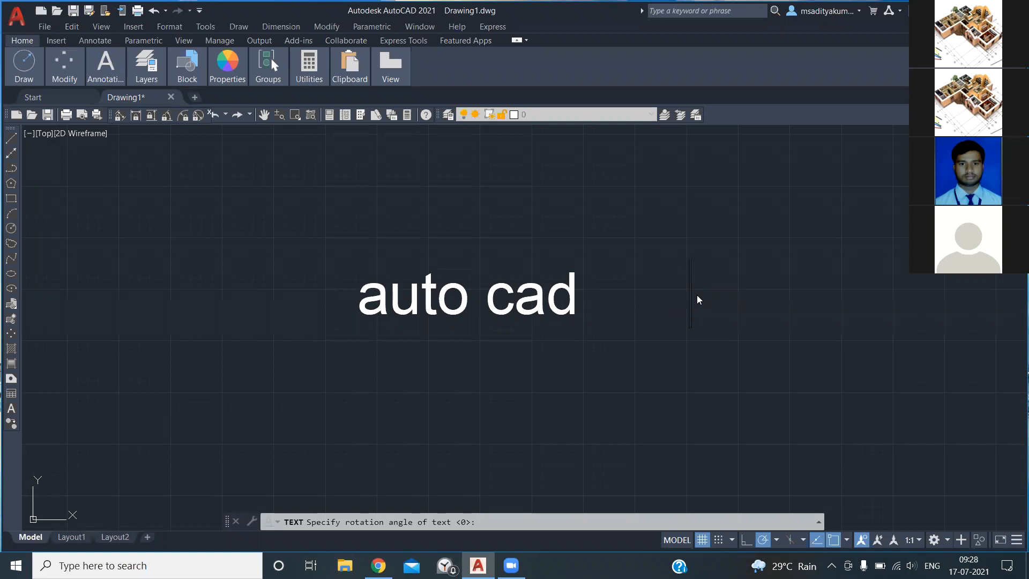
{"action": "key", "text": "Return"}
{"action": "key", "text": "Return"}
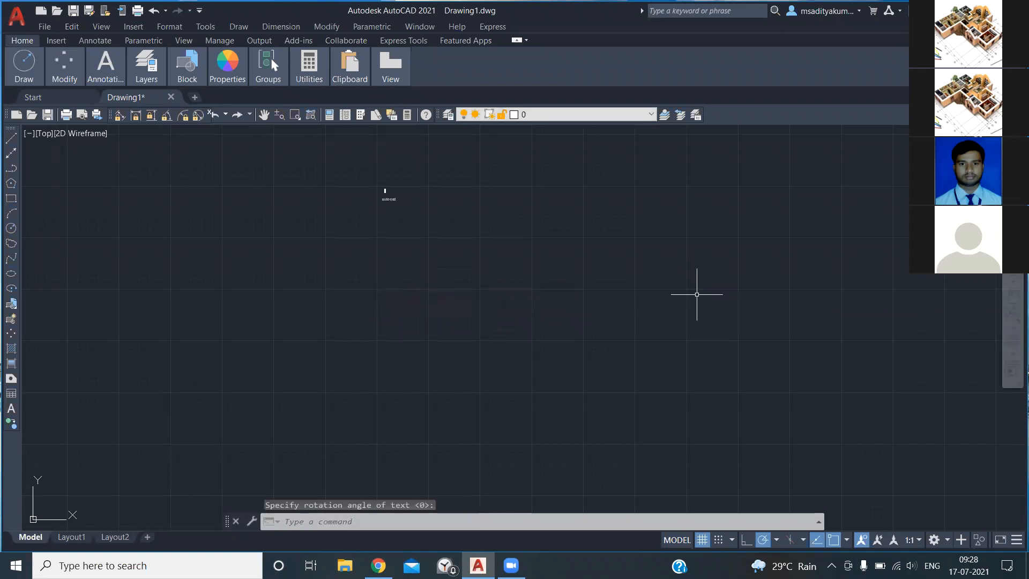
Step: Zoom to the drawing extents and centre the "auto cad" text to examine it
{"action": "scroll", "coordinate": [499, 296], "scroll_direction": "up", "scroll_amount": 2}
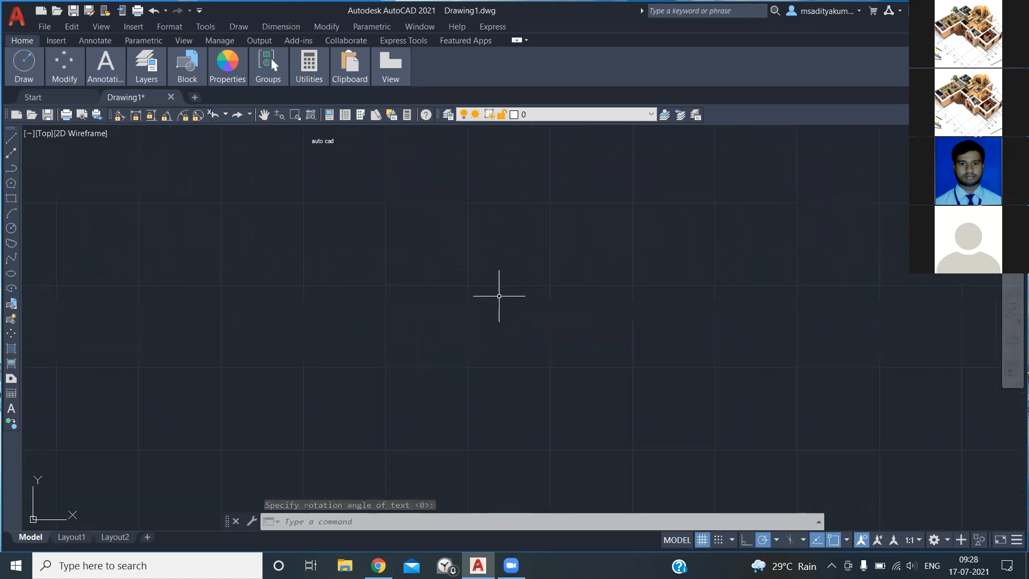
{"action": "mouse_move", "coordinate": [387, 236]}
{"action": "middle_mouse_down"}
{"action": "mouse_move", "coordinate": [396, 289]}
{"action": "mouse_move", "coordinate": [404, 283]}
{"action": "middle_mouse_up"}
{"action": "scroll", "coordinate": [404, 283], "scroll_direction": "up", "scroll_amount": 4}
{"action": "middle_click_drag", "start_coordinate": [471, 361], "coordinate": [655, 395]}
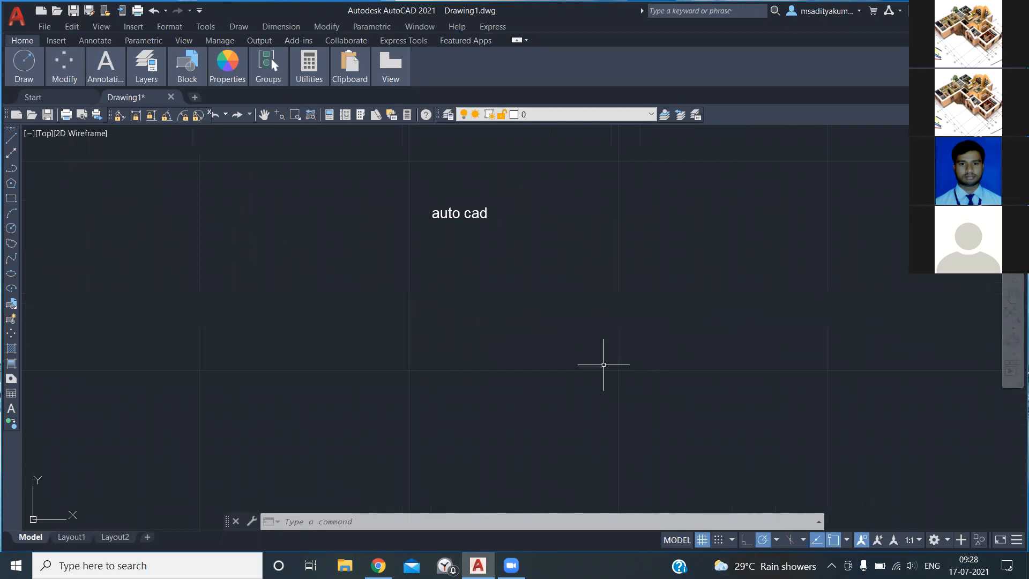
{"action": "scroll", "coordinate": [511, 296], "scroll_direction": "up", "scroll_amount": 2}
{"action": "middle_click_drag", "start_coordinate": [549, 364], "coordinate": [606, 514]}
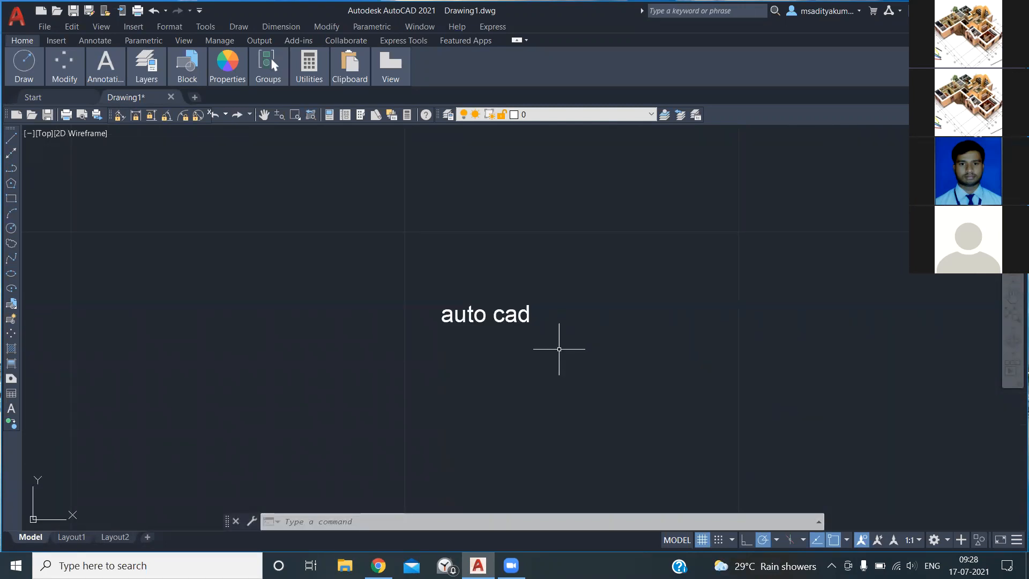
{"action": "scroll", "coordinate": [559, 349], "scroll_direction": "up", "scroll_amount": 2}
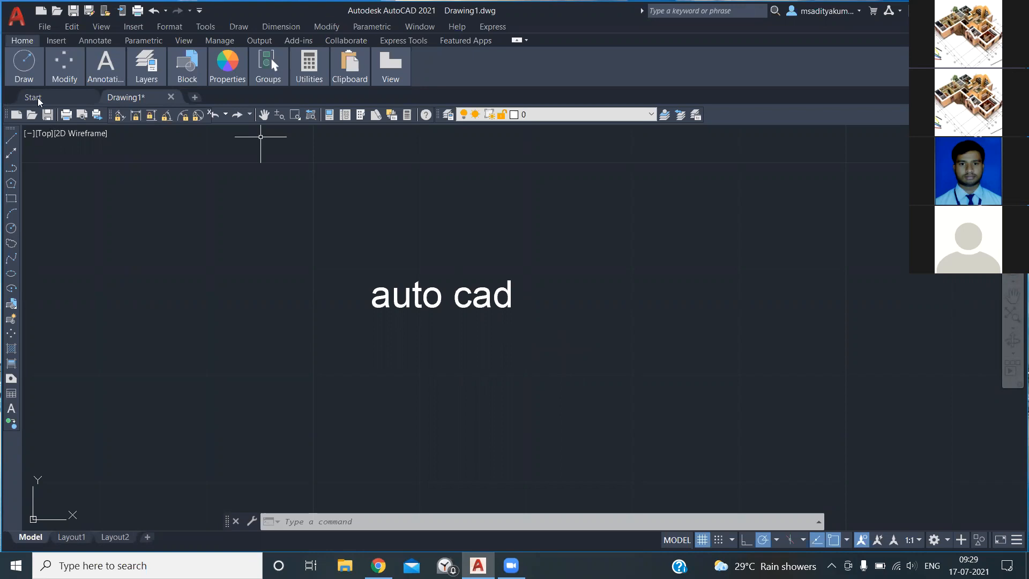
{"action": "left_click", "coordinate": [98, 27]}
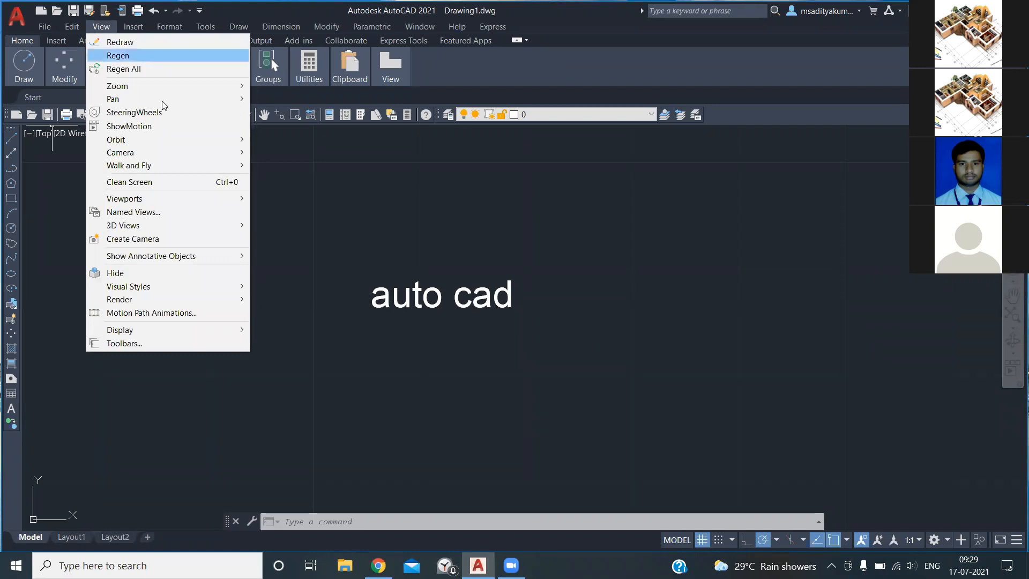
{"action": "mouse_move", "coordinate": [177, 85]}
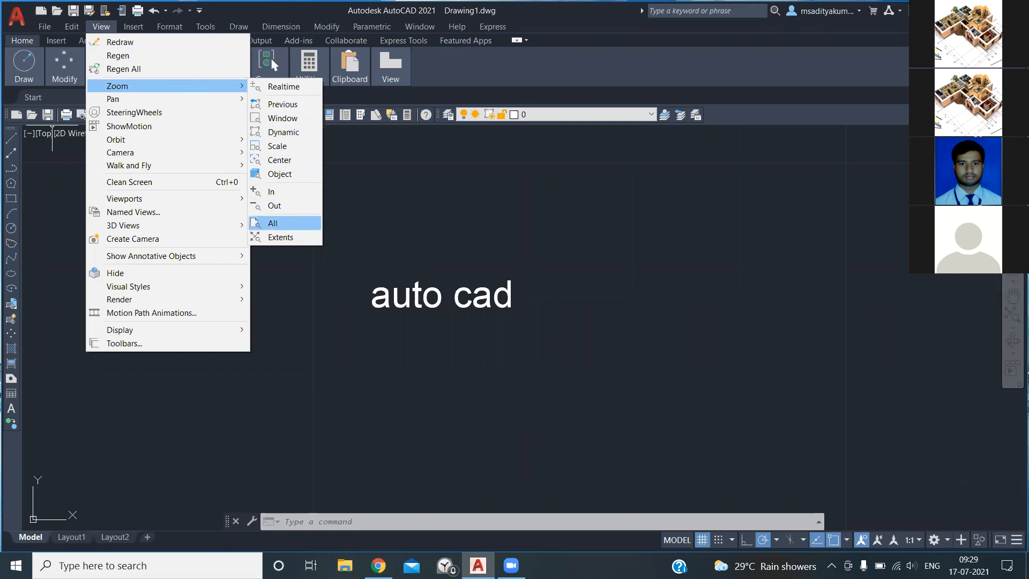
{"action": "left_click", "coordinate": [278, 236]}
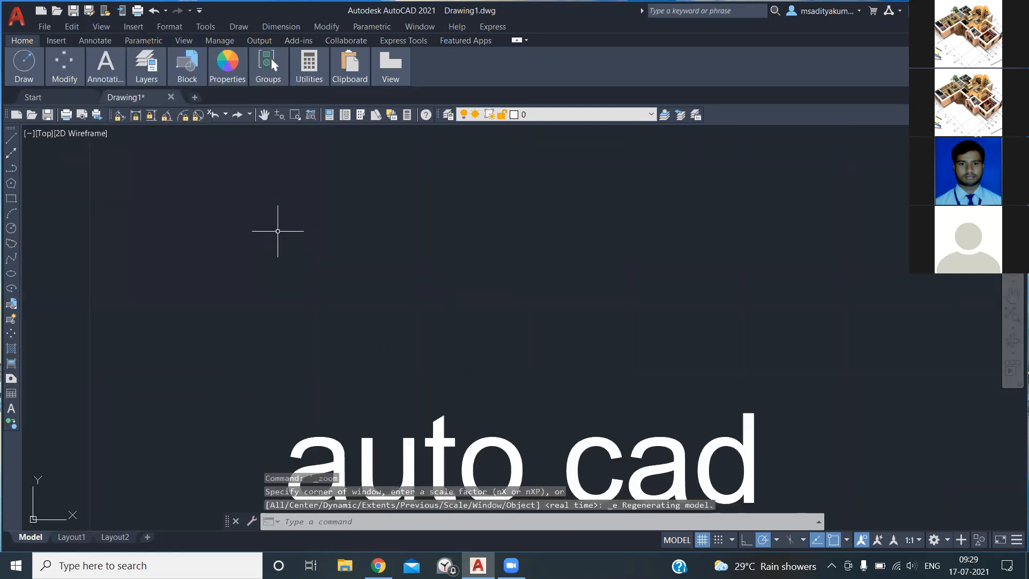
{"action": "middle_click_drag", "start_coordinate": [333, 257], "coordinate": [347, 105]}
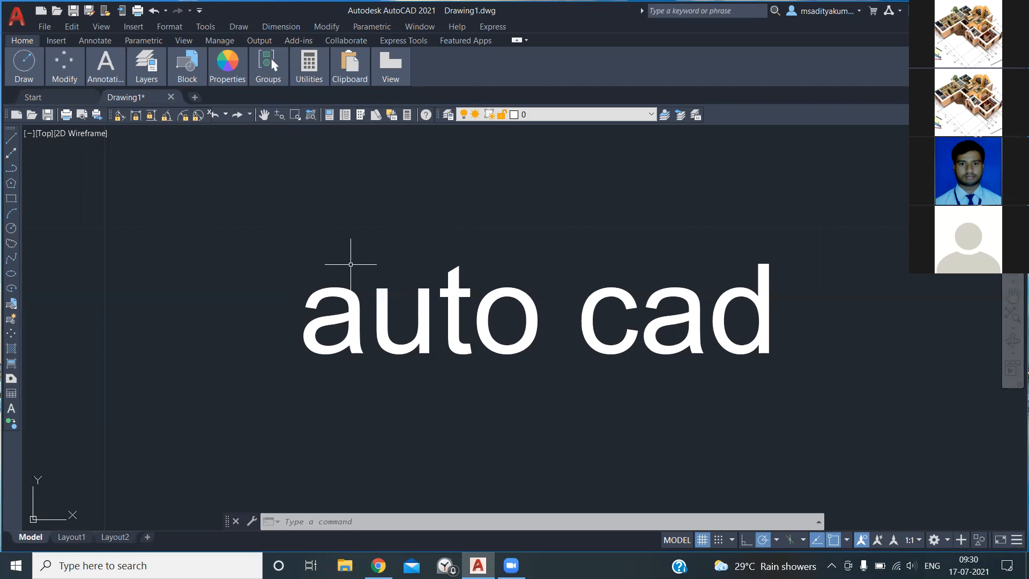
{"action": "scroll", "coordinate": [365, 306], "scroll_direction": "down", "scroll_amount": 2}
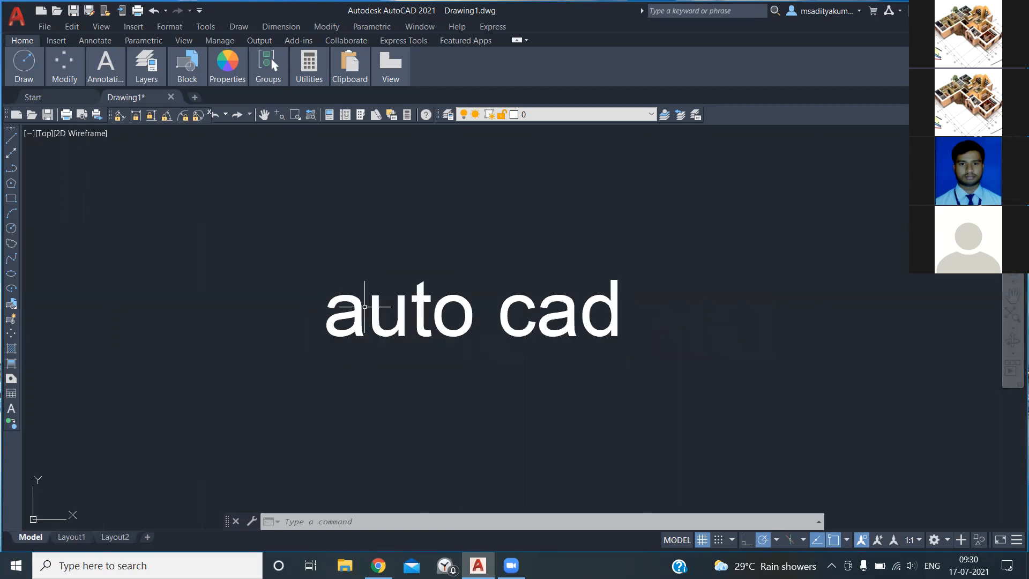
{"action": "scroll", "coordinate": [365, 306], "scroll_direction": "down", "scroll_amount": 5}
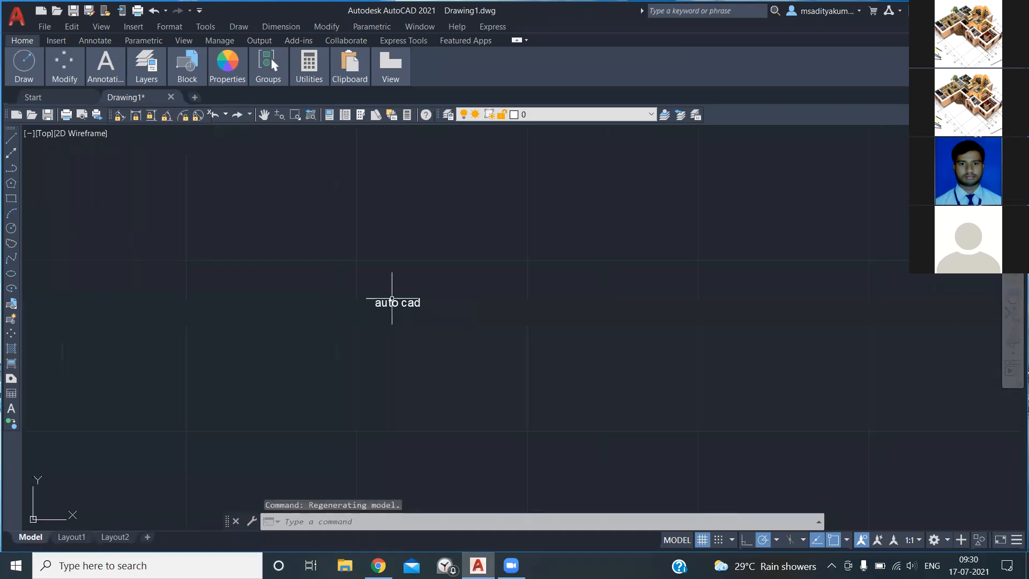
{"action": "left_click", "coordinate": [336, 522]}
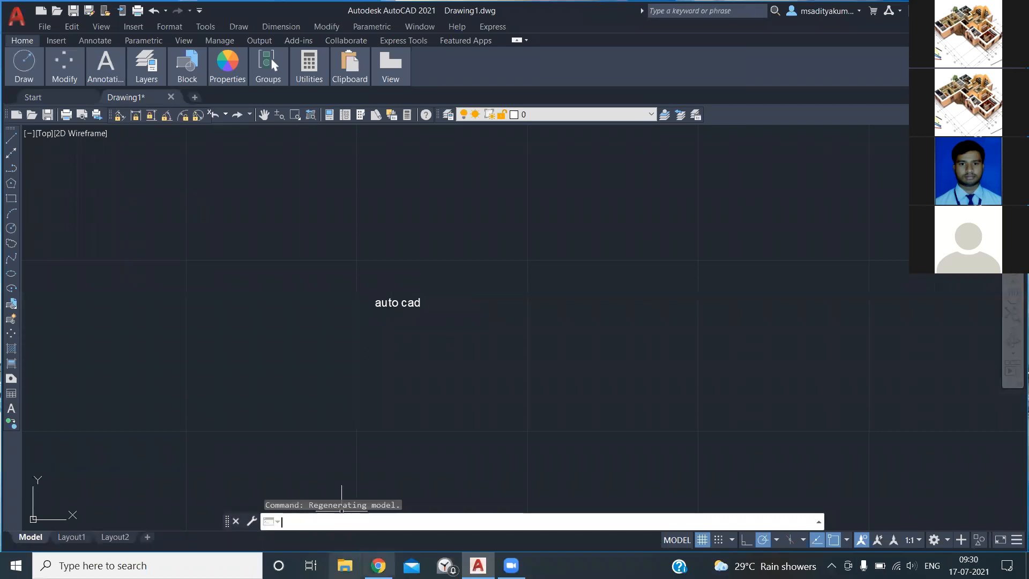
{"action": "left_click", "coordinate": [436, 268]}
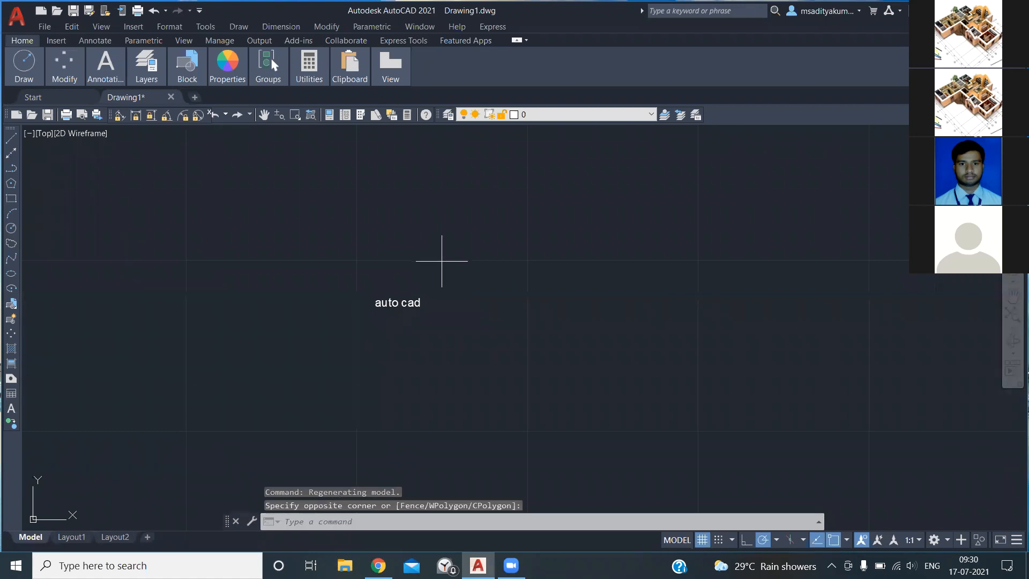
{"action": "left_click", "coordinate": [336, 348]}
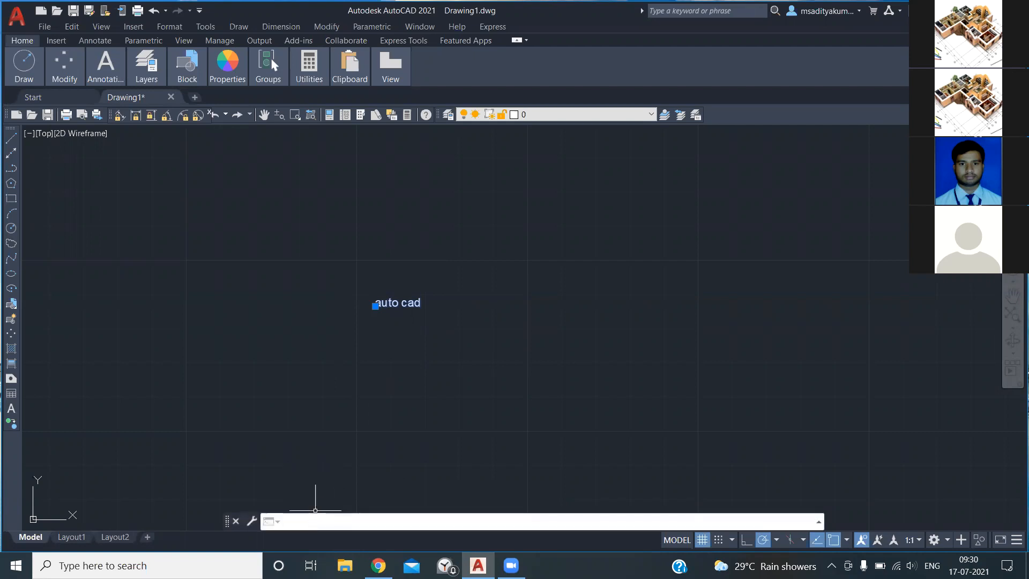
{"action": "left_click", "coordinate": [276, 409]}
{"action": "key", "text": "Escape"}
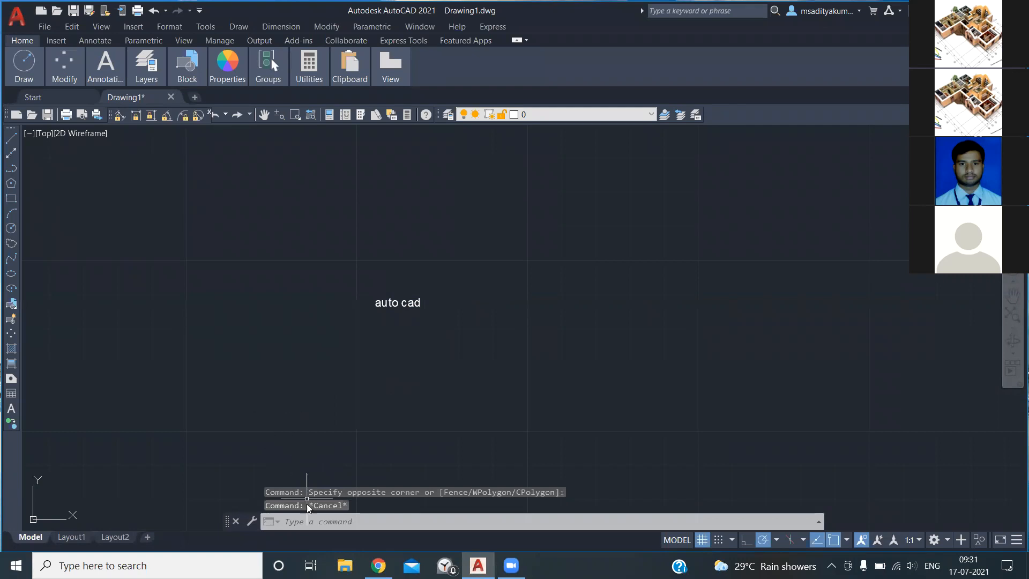
Step: Try to run the TXTEXP command for exploding the "auto cad" text
{"action": "left_click", "coordinate": [299, 522]}
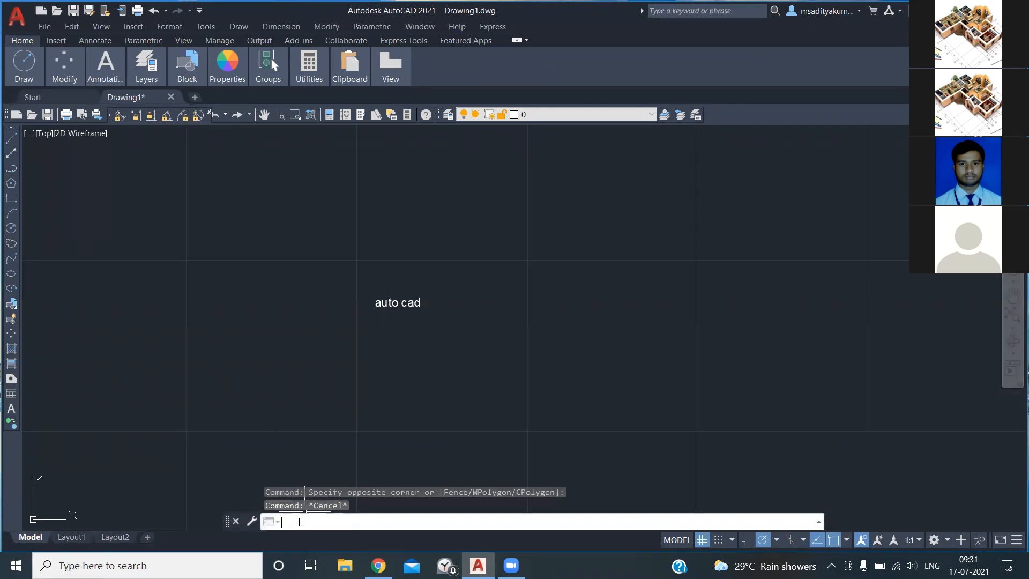
{"action": "type", "text": "txt"}
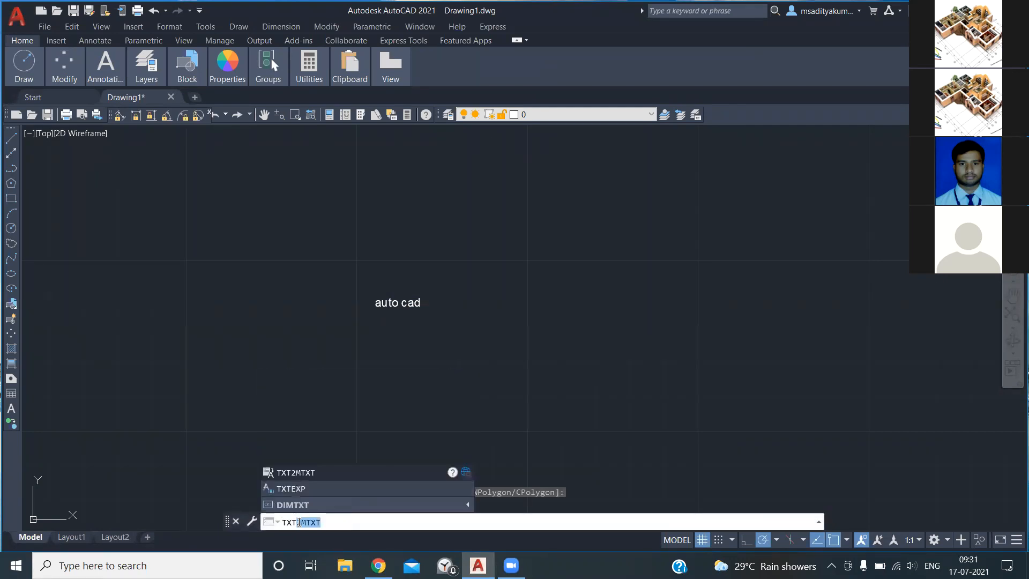
{"action": "type", "text": "ex"}
{"action": "type", "text": "p"}
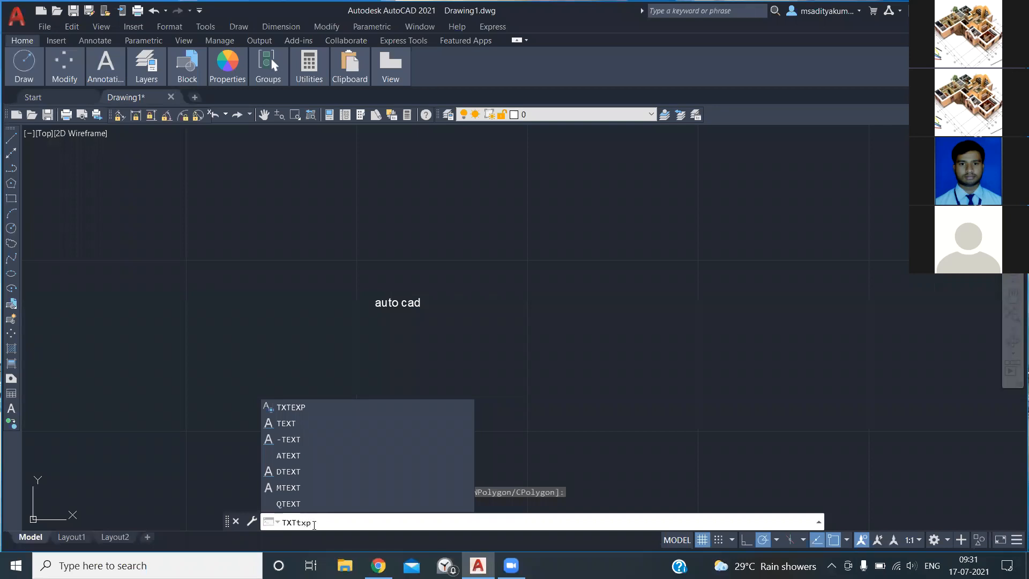
{"action": "key", "text": "Return"}
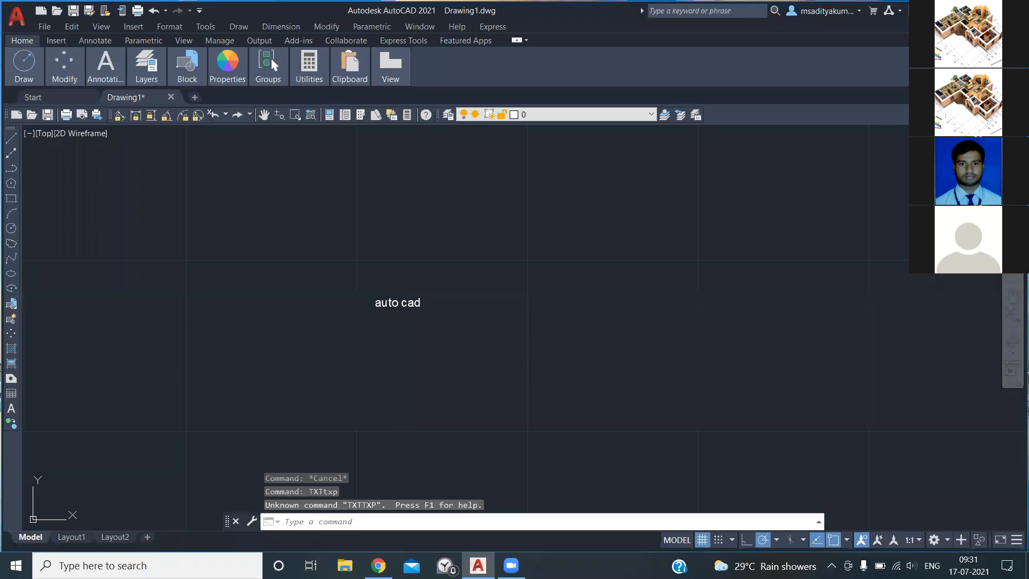
{"action": "left_click", "coordinate": [444, 275]}
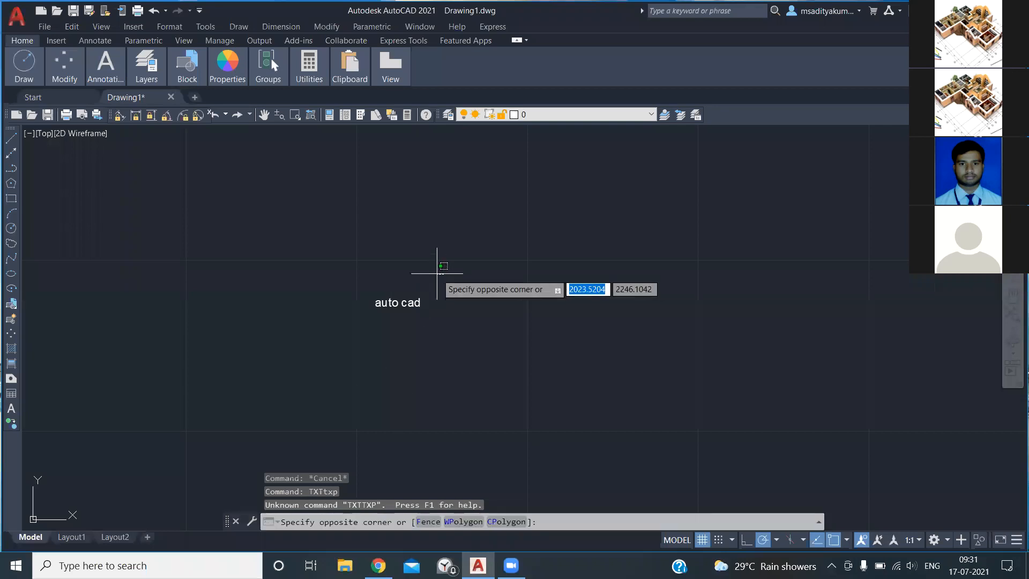
{"action": "left_click", "coordinate": [351, 329]}
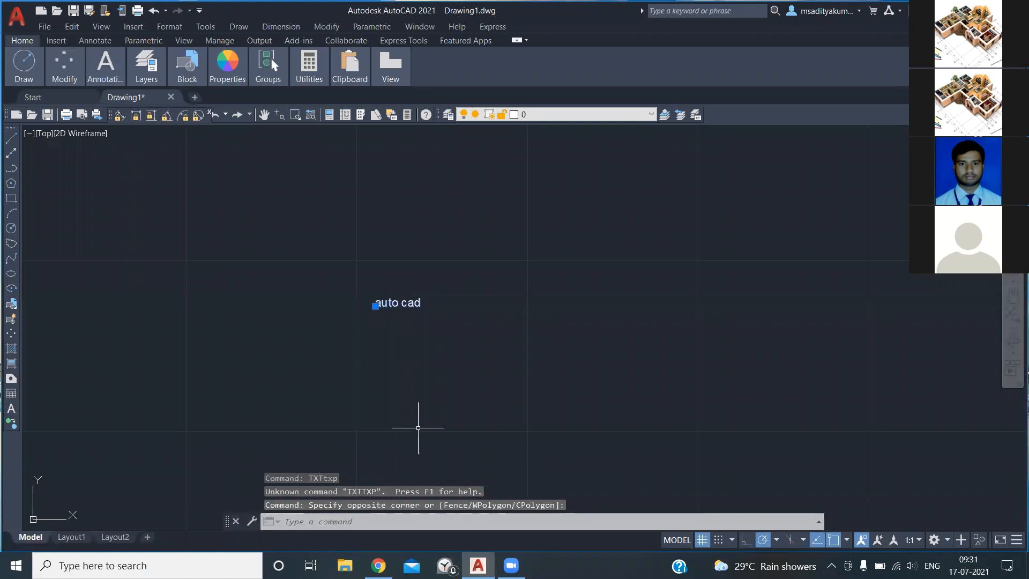
{"action": "key", "text": "Escape"}
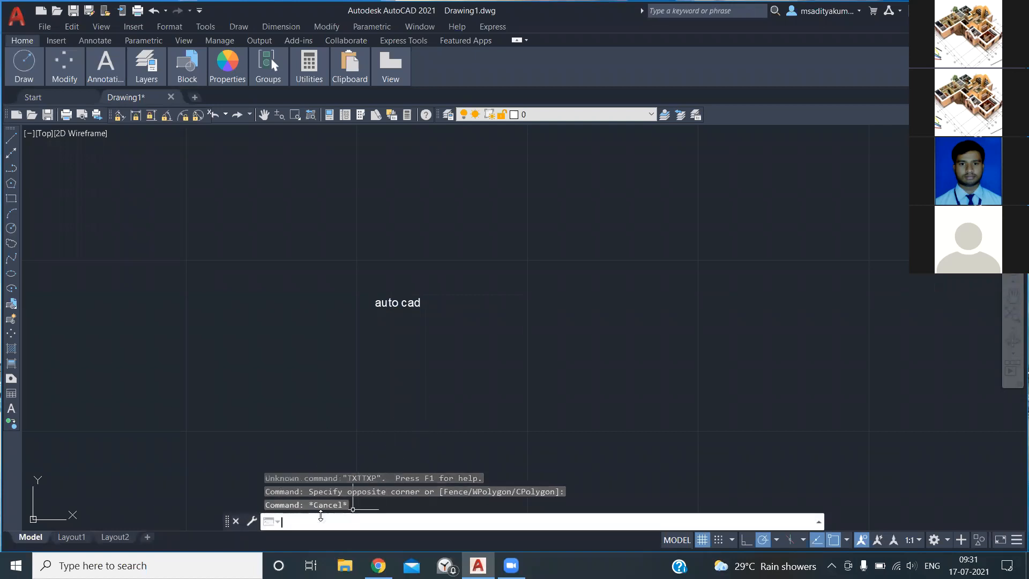
Step: Explode the "auto cad" text into line geometry with the TXTEXP command
{"action": "type", "text": "T"}
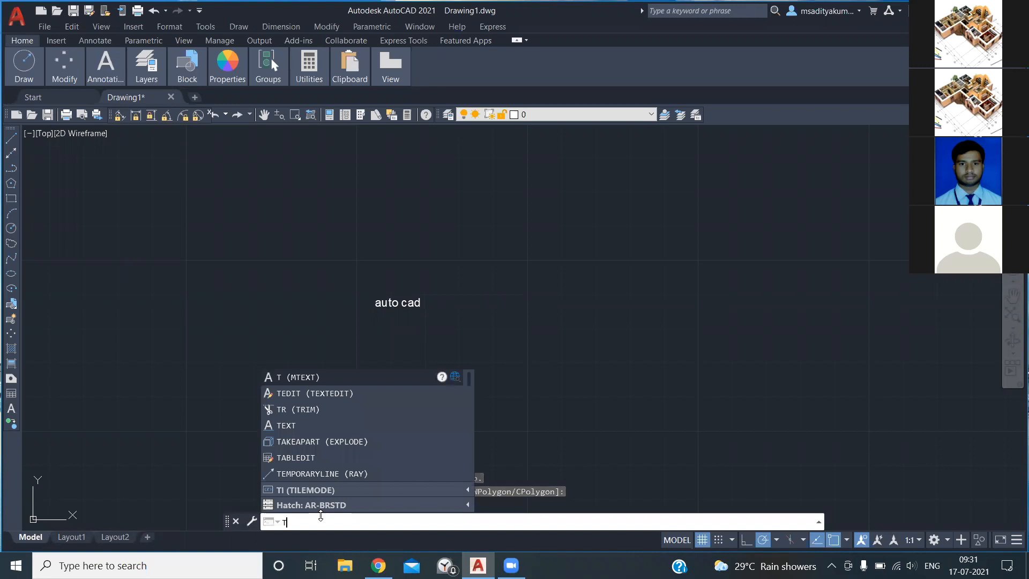
{"action": "type", "text": "XT"}
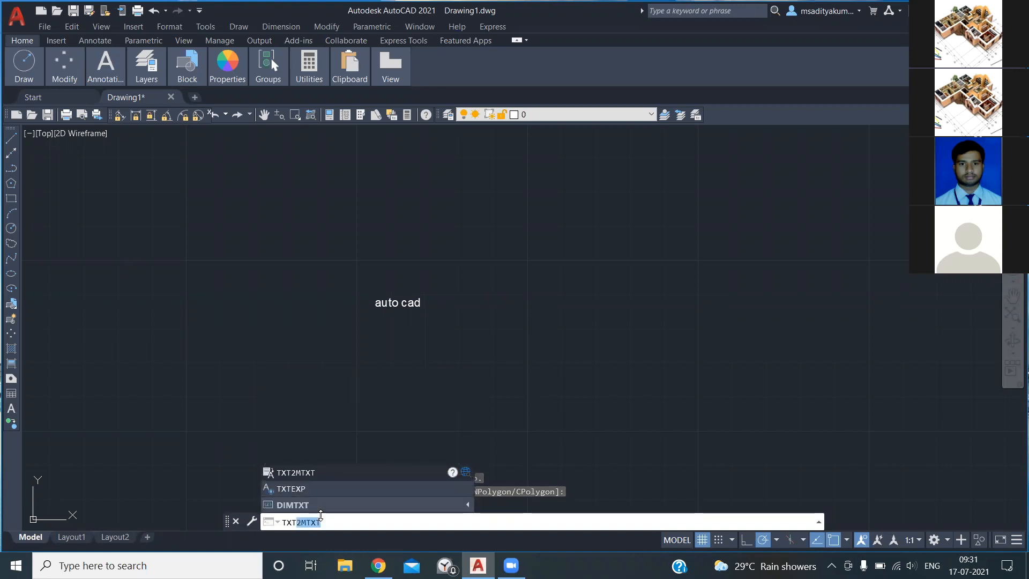
{"action": "type", "text": "x"}
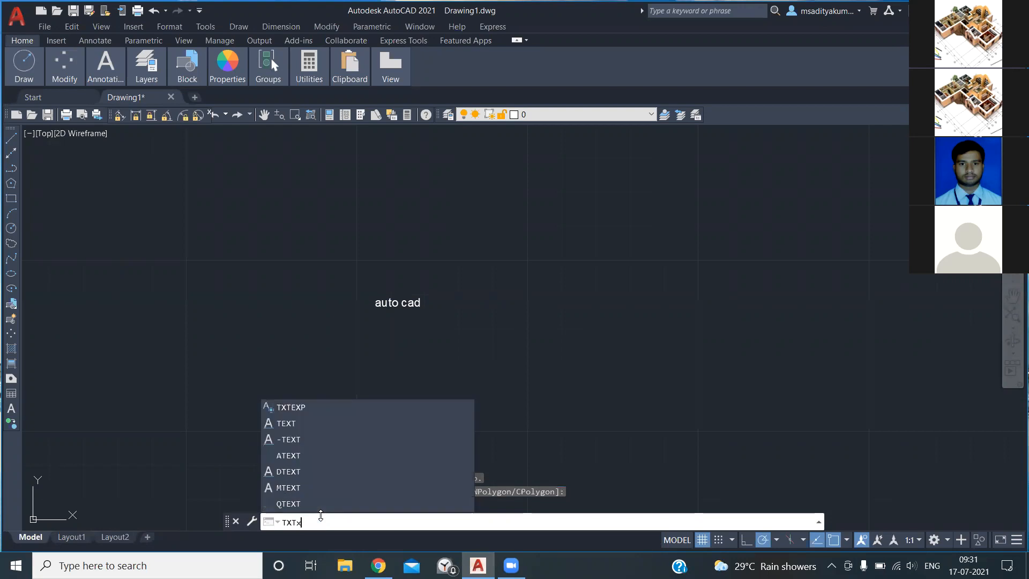
{"action": "key", "text": "BackSpace"}
{"action": "type", "text": "TXP"}
{"action": "key", "text": "Return"}
{"action": "type", "text": "TXTEXP"}
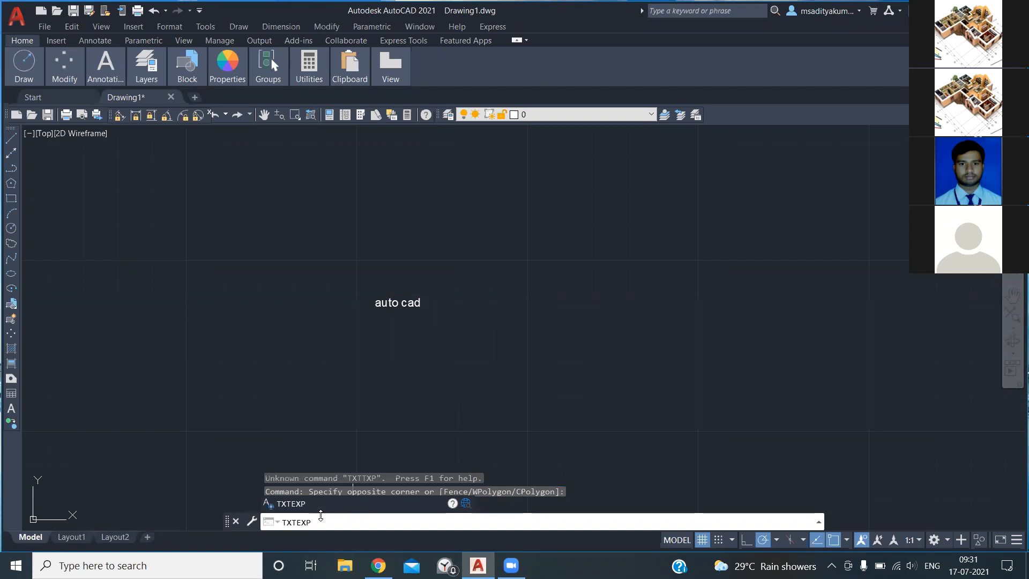
{"action": "key", "text": "Return"}
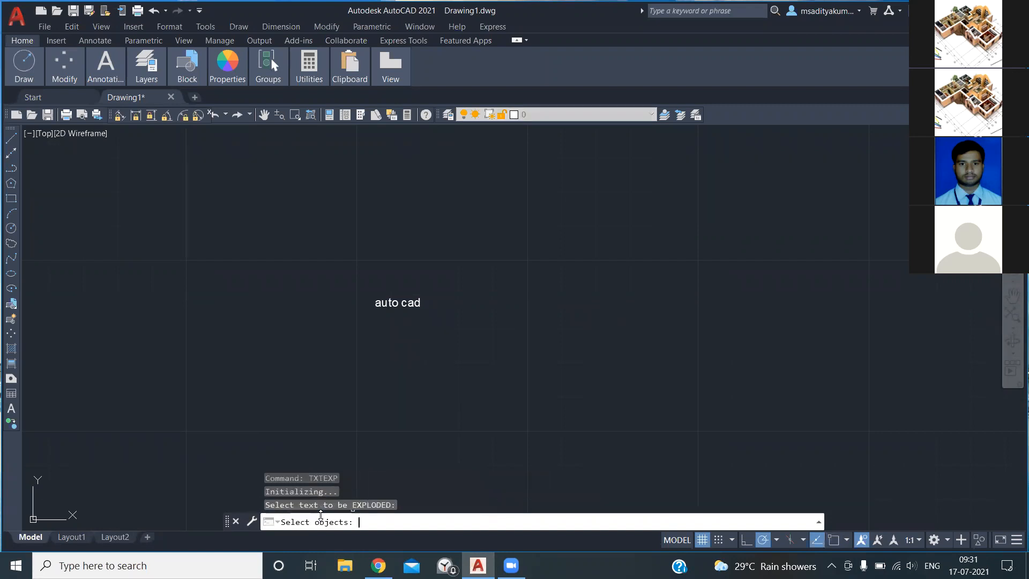
{"action": "left_click", "coordinate": [440, 265]}
{"action": "left_click", "coordinate": [333, 342]}
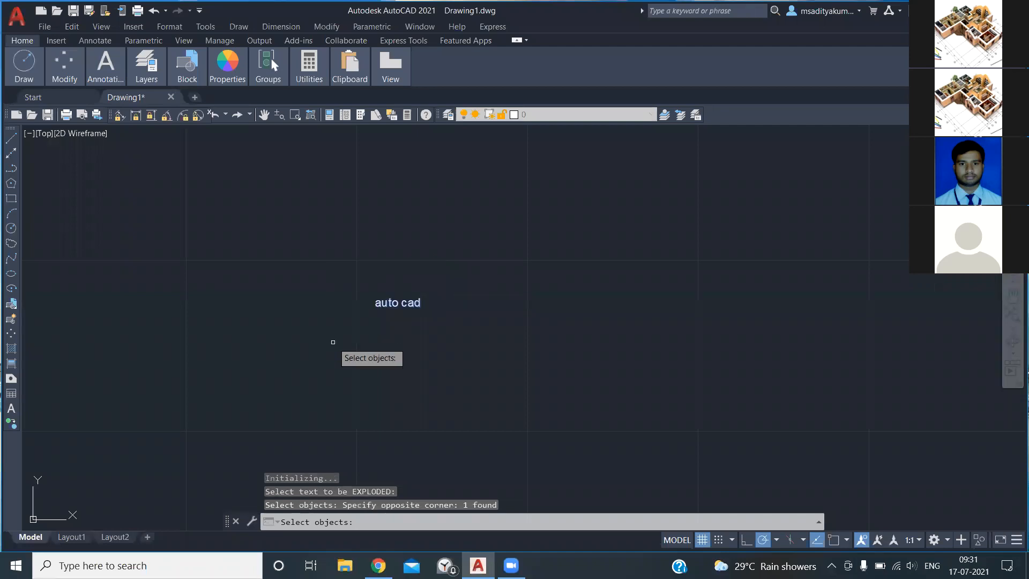
{"action": "key", "text": "Return"}
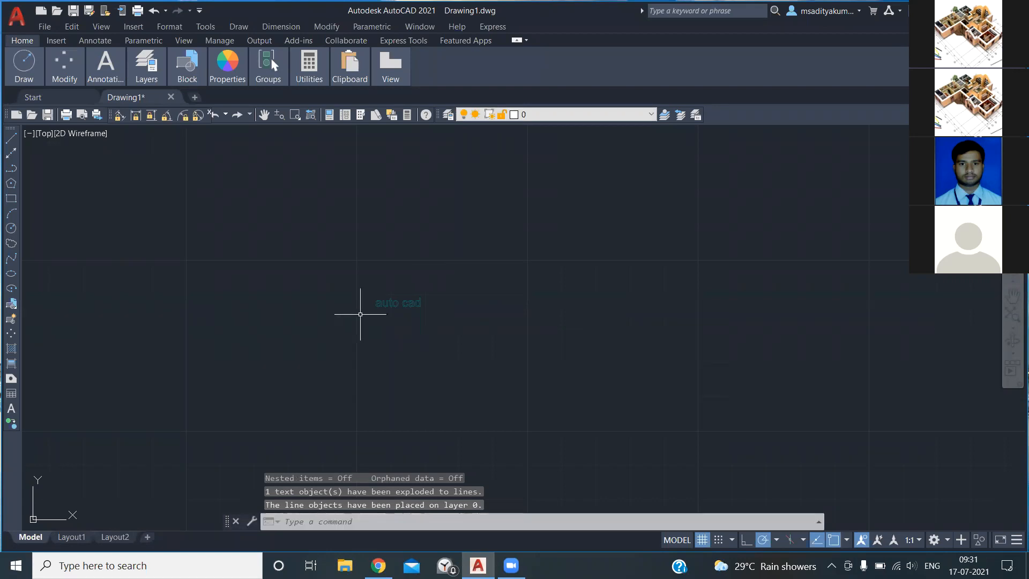
{"action": "key", "text": "Escape"}
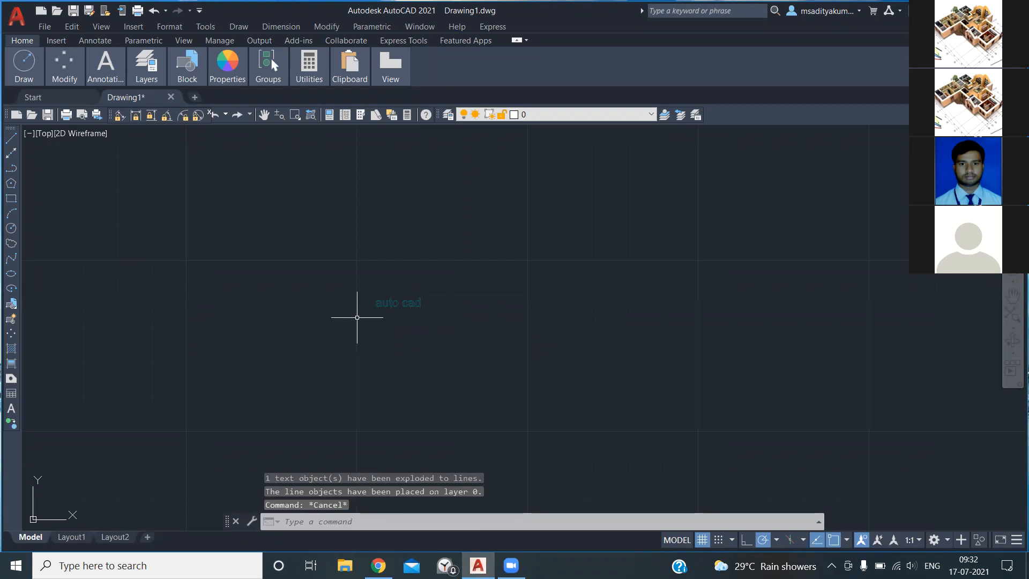
Step: Start a multiline text (MTEXT) and define a wide text box just above the exploded "auto cad" lettering
{"action": "scroll", "coordinate": [357, 317], "scroll_direction": "up", "scroll_amount": 8}
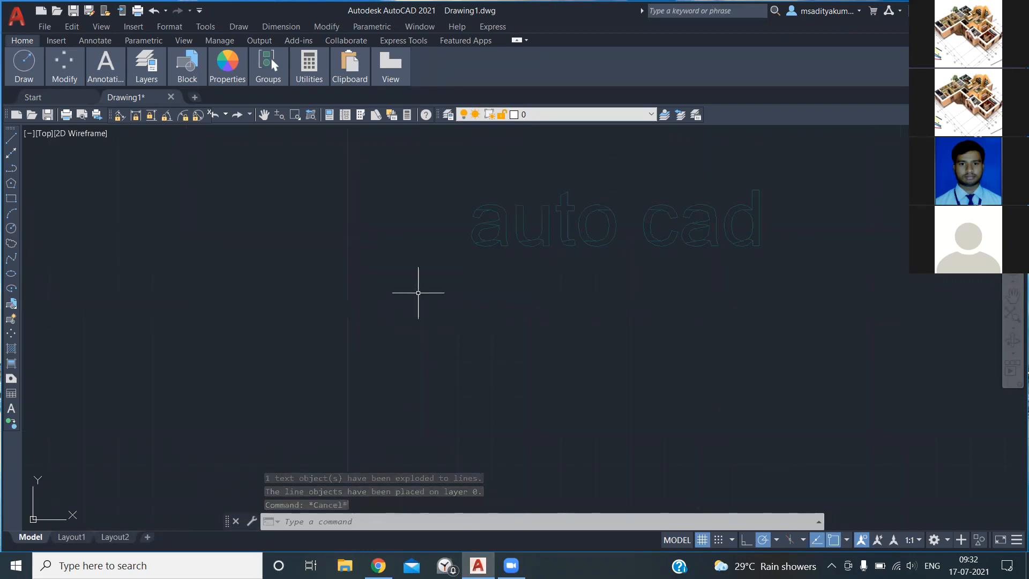
{"action": "middle_click_drag", "start_coordinate": [436, 287], "coordinate": [312, 395]}
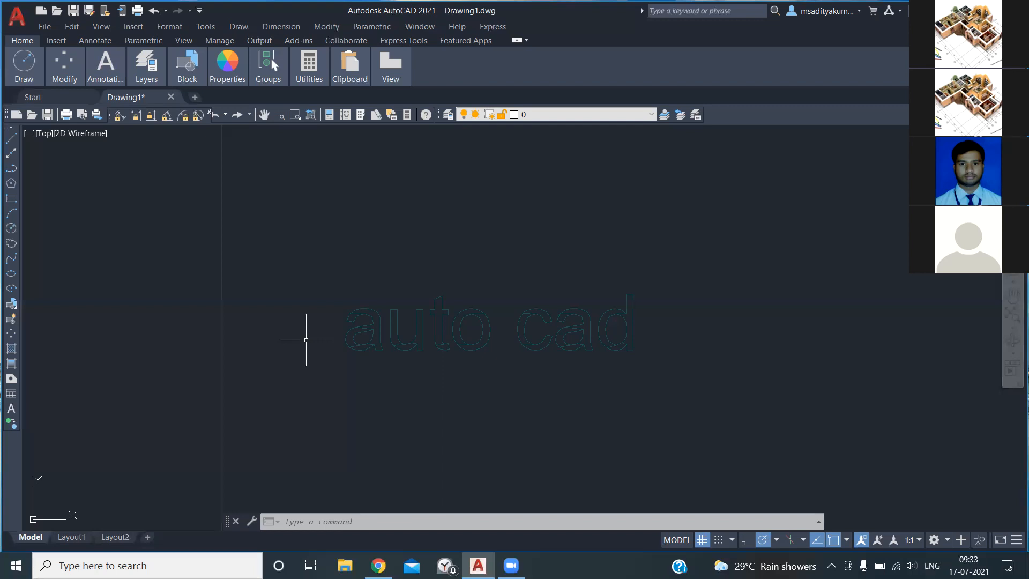
{"action": "scroll", "coordinate": [306, 340], "scroll_direction": "down", "scroll_amount": 2}
{"action": "left_click", "coordinate": [318, 522]}
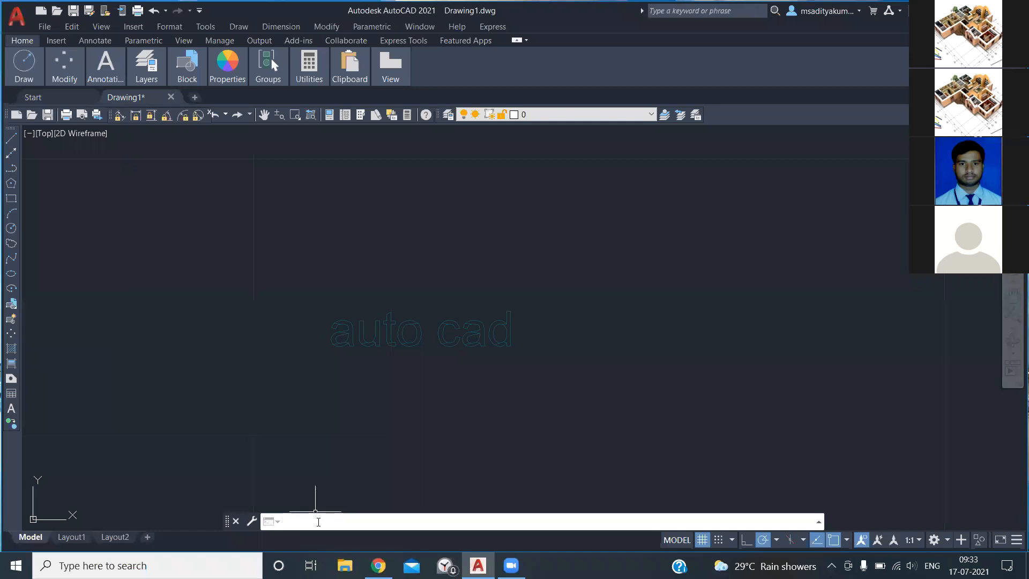
{"action": "type", "text": "ml"}
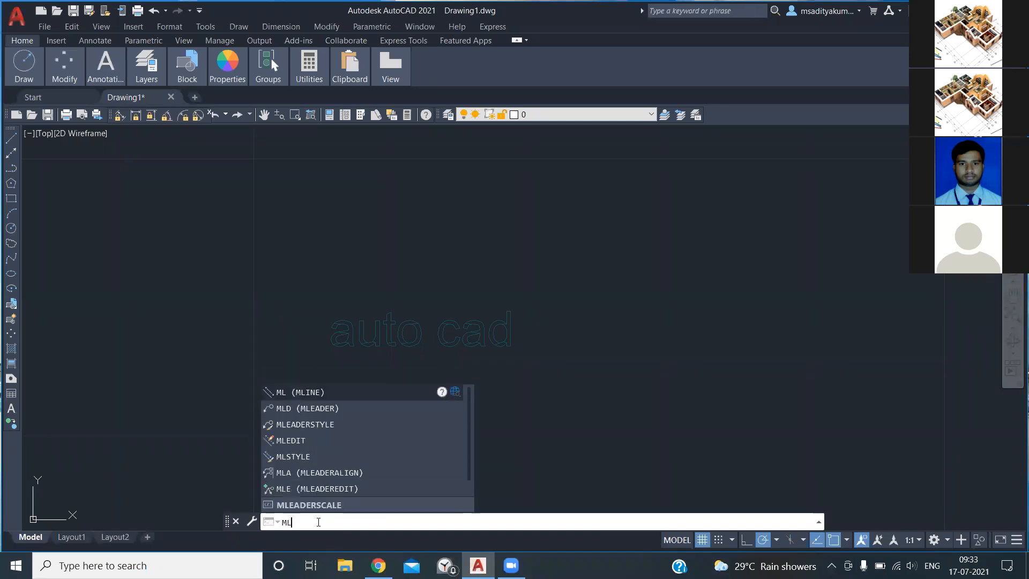
{"action": "key", "text": "BackSpace"}
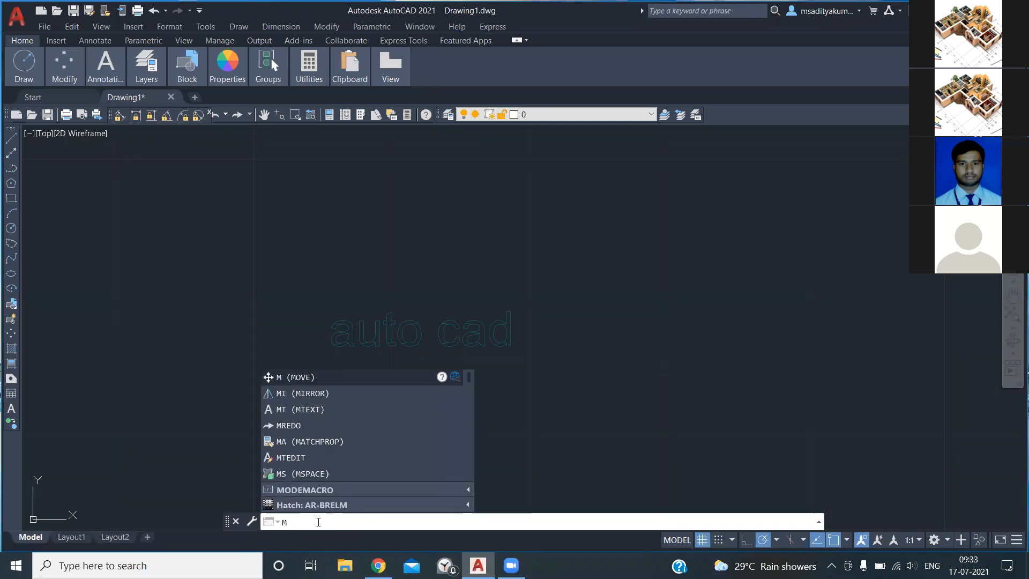
{"action": "key", "text": "BackSpace"}
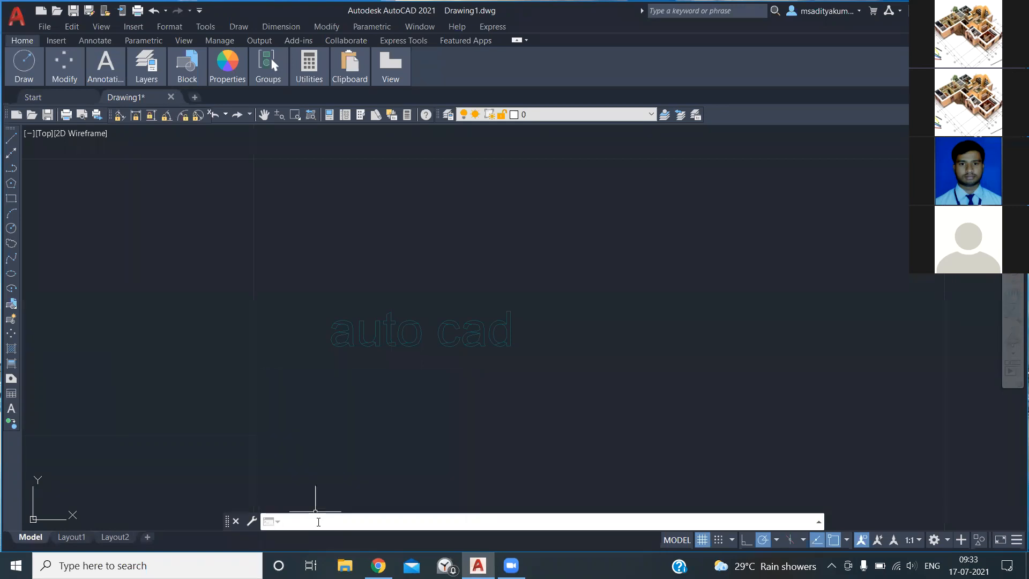
{"action": "type", "text": "ml"}
{"action": "key", "text": "BackSpace"}
{"action": "type", "text": "t"}
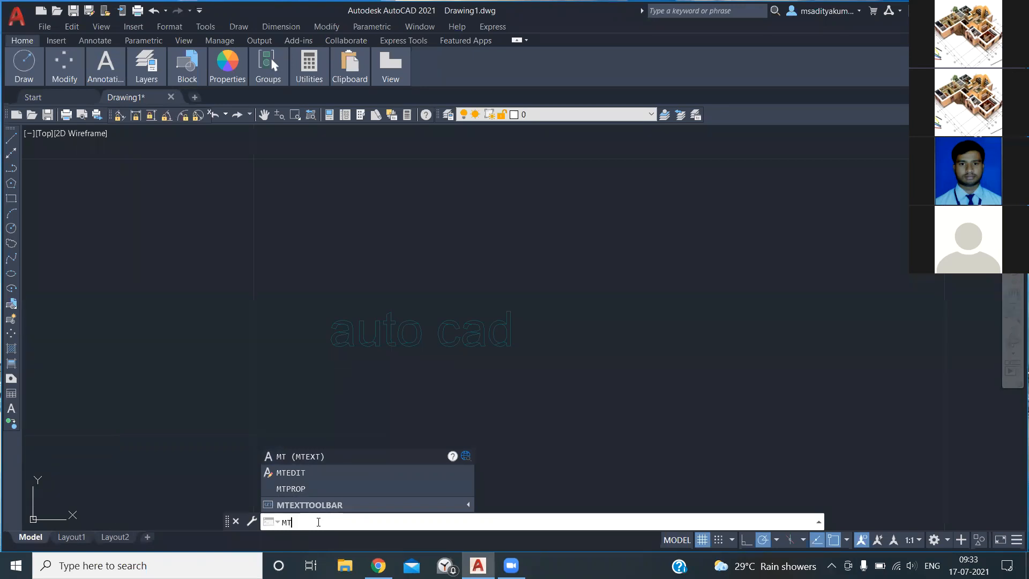
{"action": "key", "text": "Return"}
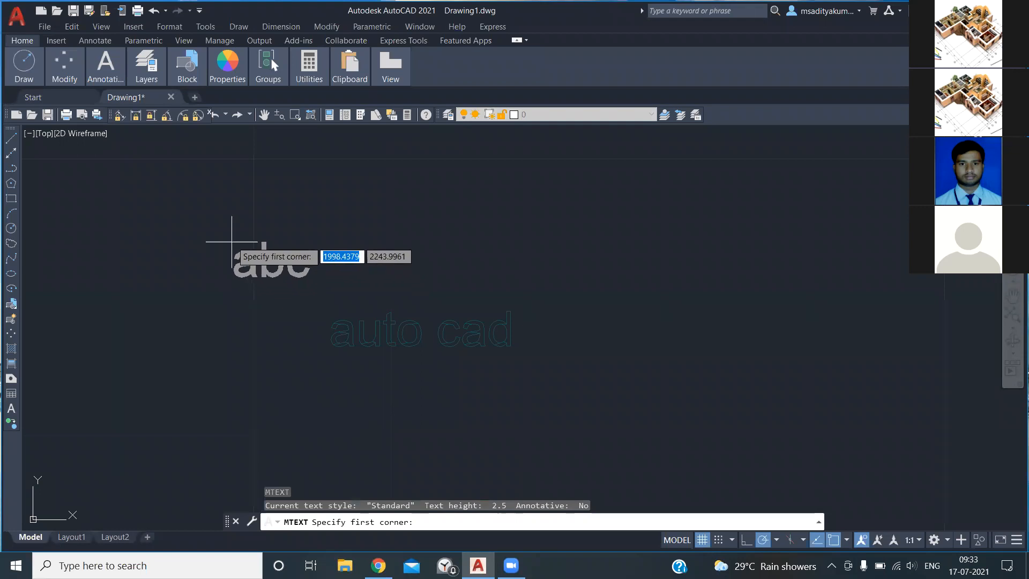
{"action": "left_click", "coordinate": [214, 209]}
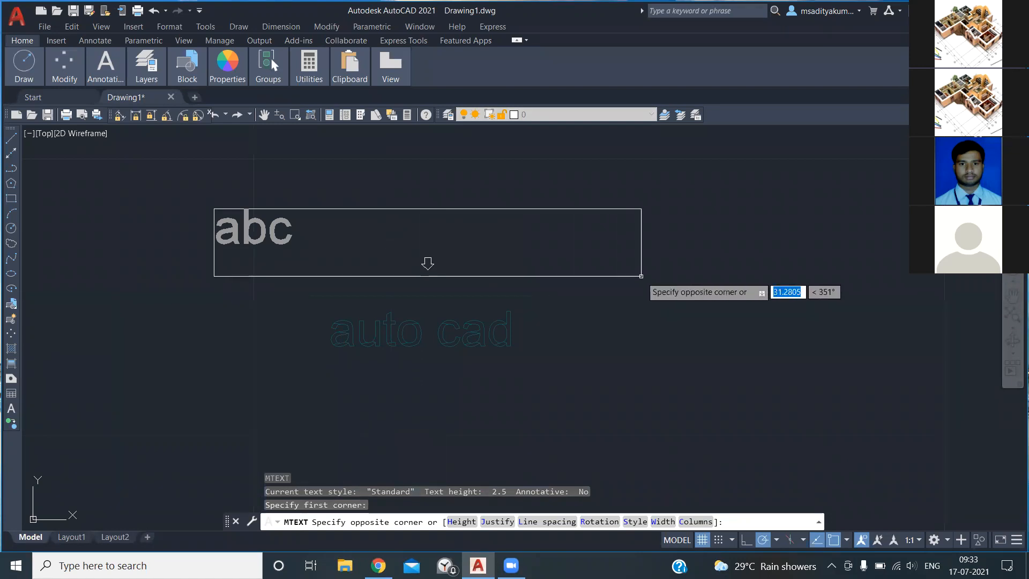
{"action": "left_click", "coordinate": [641, 277]}
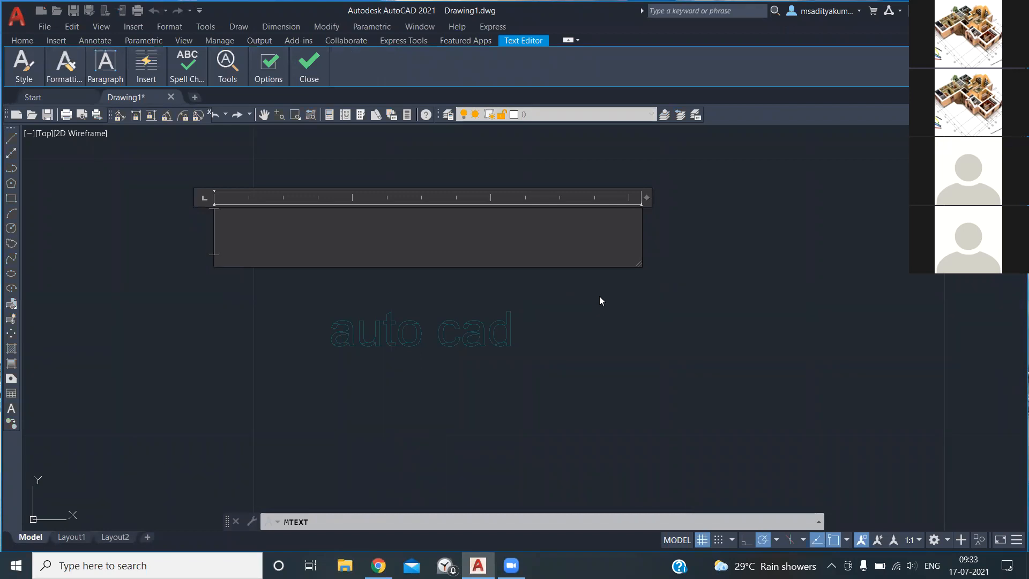
Step: Enter "dumka engineering college" as the multiline text content and finish editing
{"action": "type", "text": "dumka "}
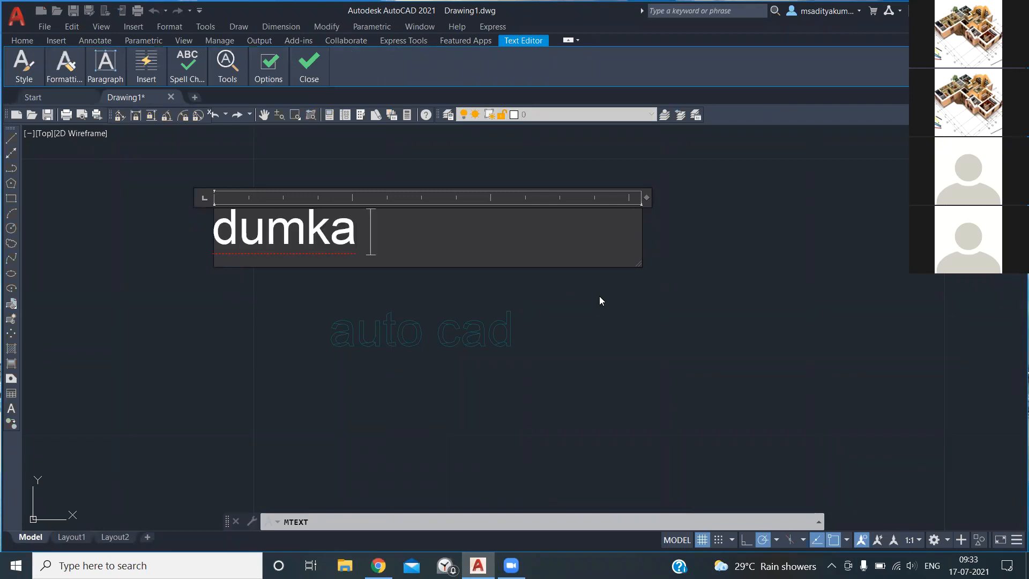
{"action": "type", "text": "eng"}
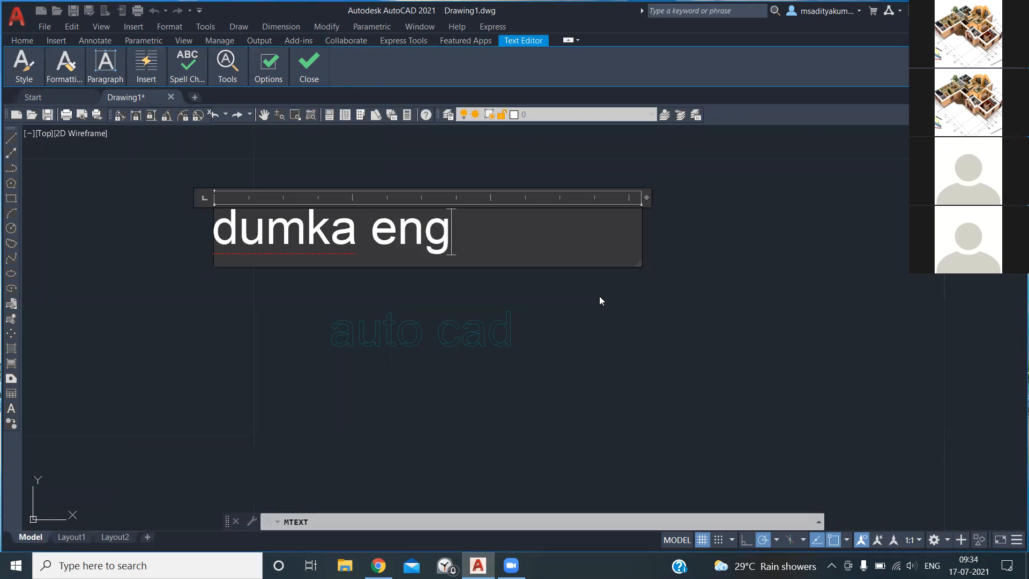
{"action": "type", "text": "ineeri"}
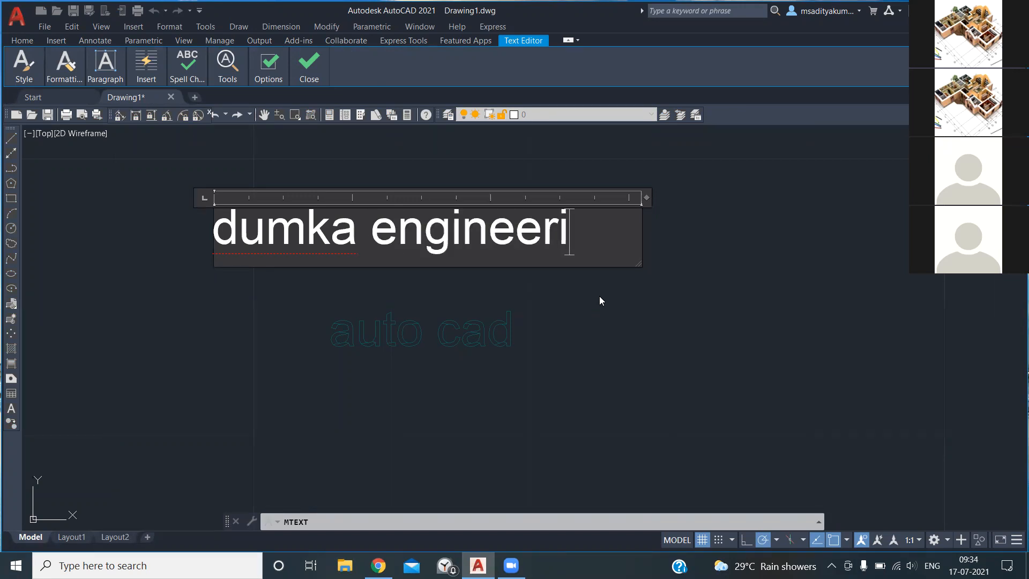
{"action": "type", "text": "ng "}
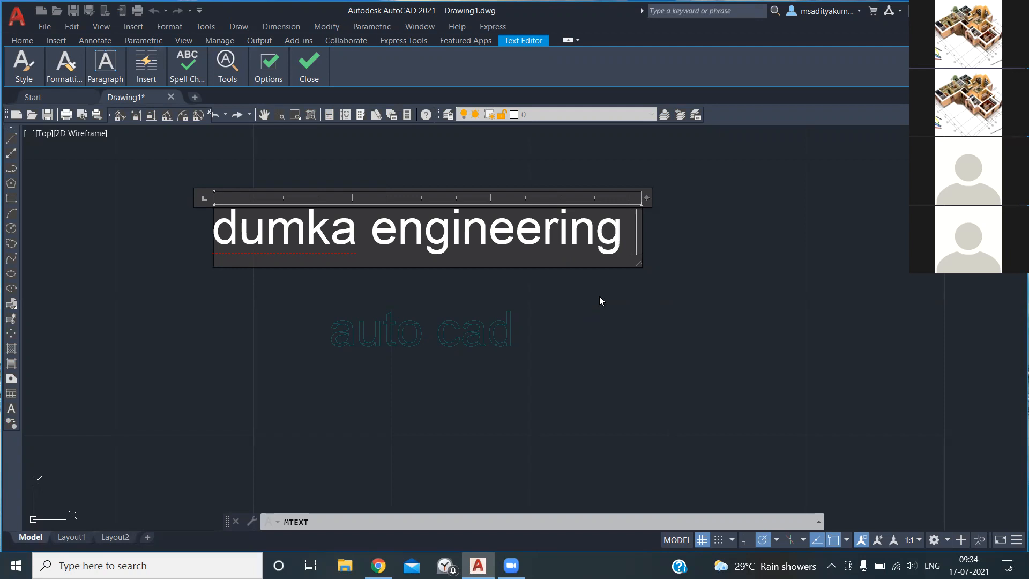
{"action": "type", "text": "colleg"}
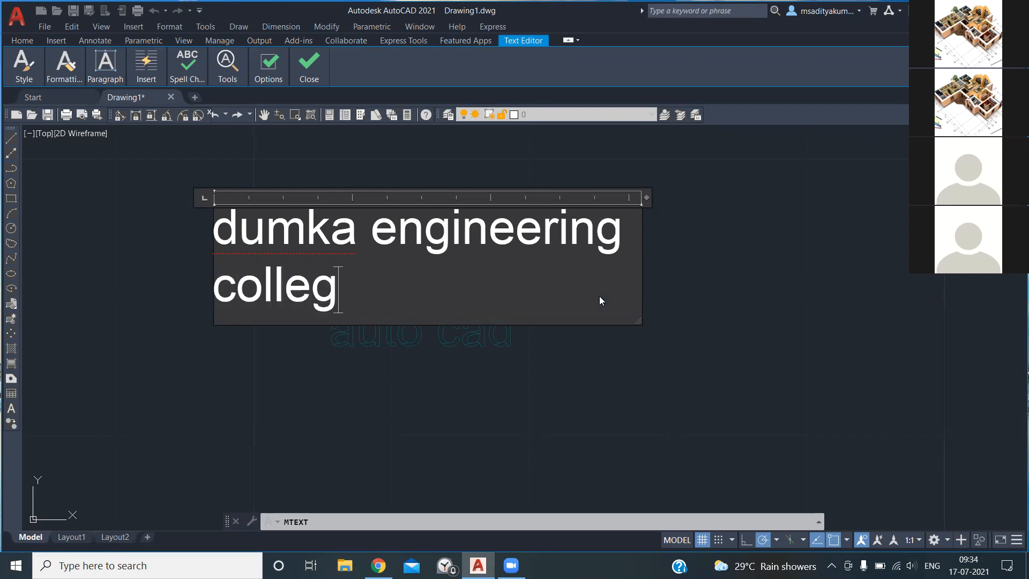
{"action": "type", "text": "e"}
{"action": "left_click", "coordinate": [745, 265]}
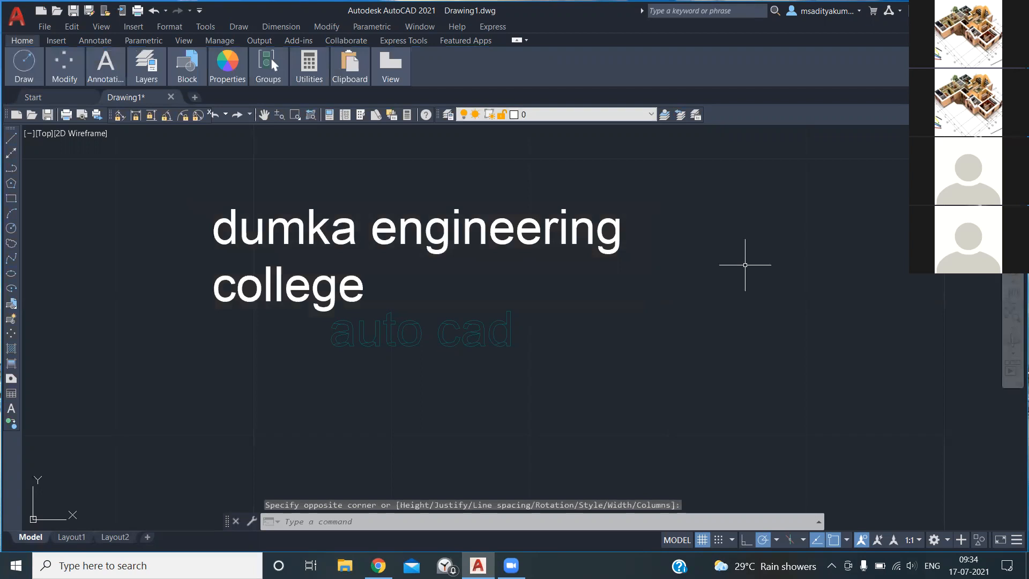
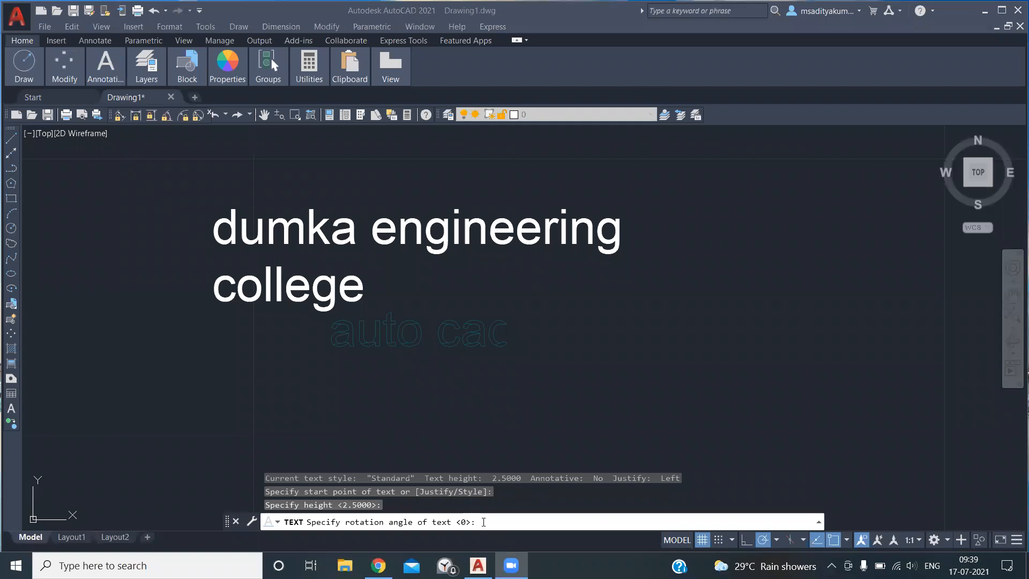
Step: Cancel the single-line text command waiting for a rotation angle
{"action": "key", "text": "Escape"}
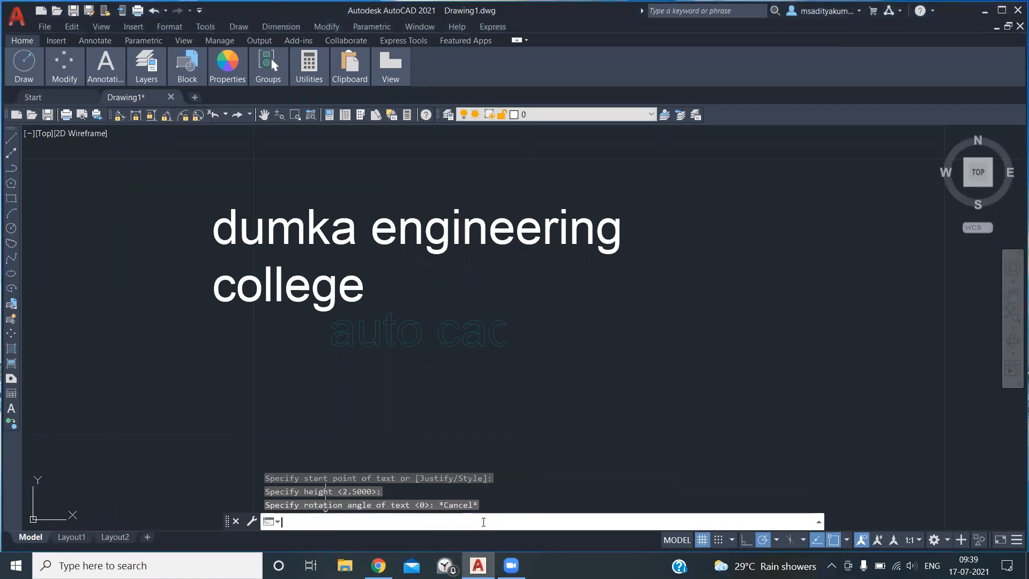
{"action": "key", "text": "Escape"}
{"action": "key", "text": "Escape"}
{"action": "key", "text": "Escape"}
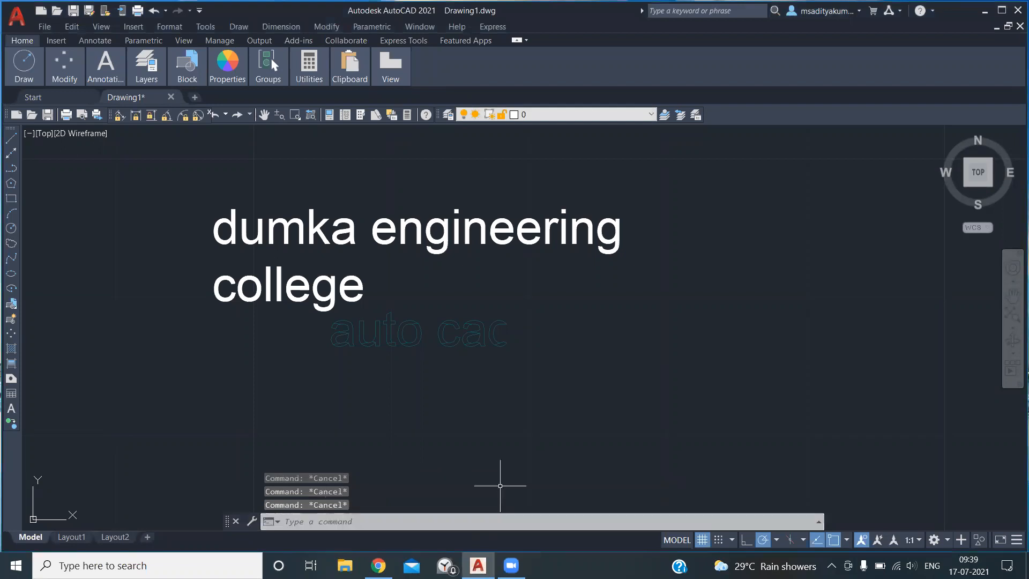
Step: Create the single-line text "ab" below the exploded "auto cad" lettering, with height 2.5 and rotation angle 0
{"action": "type", "text": "D"}
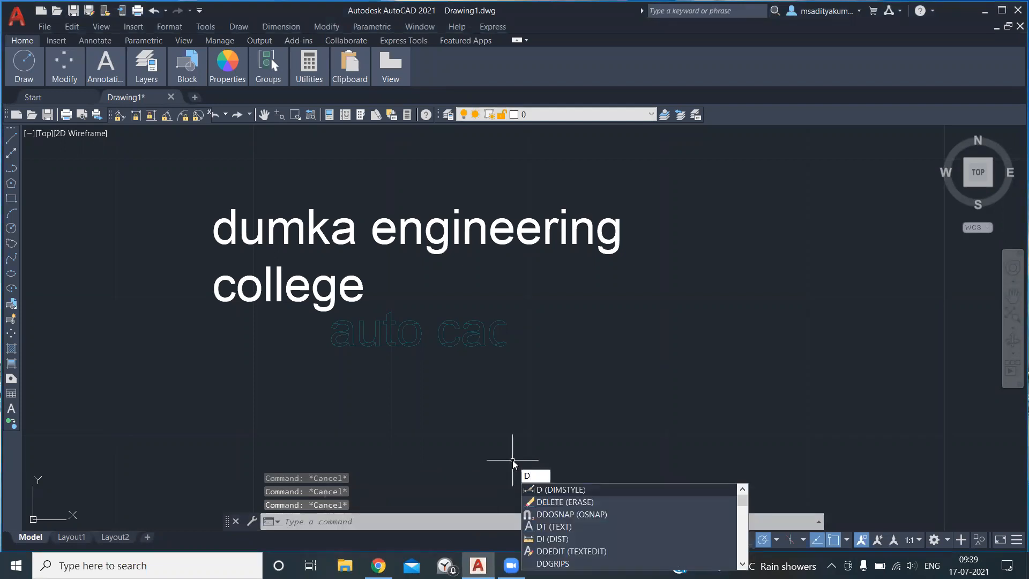
{"action": "type", "text": "T"}
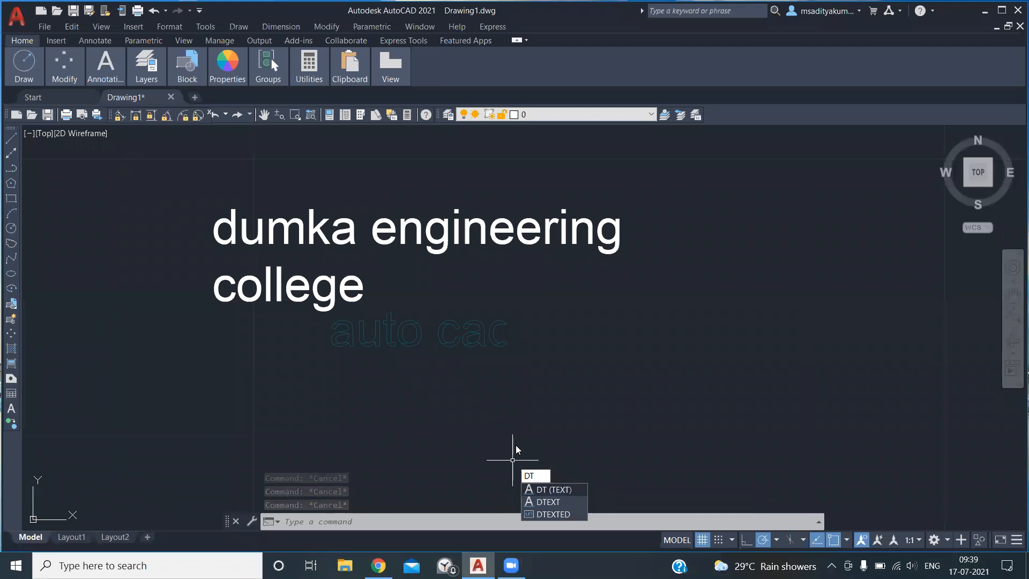
{"action": "key", "text": "Return"}
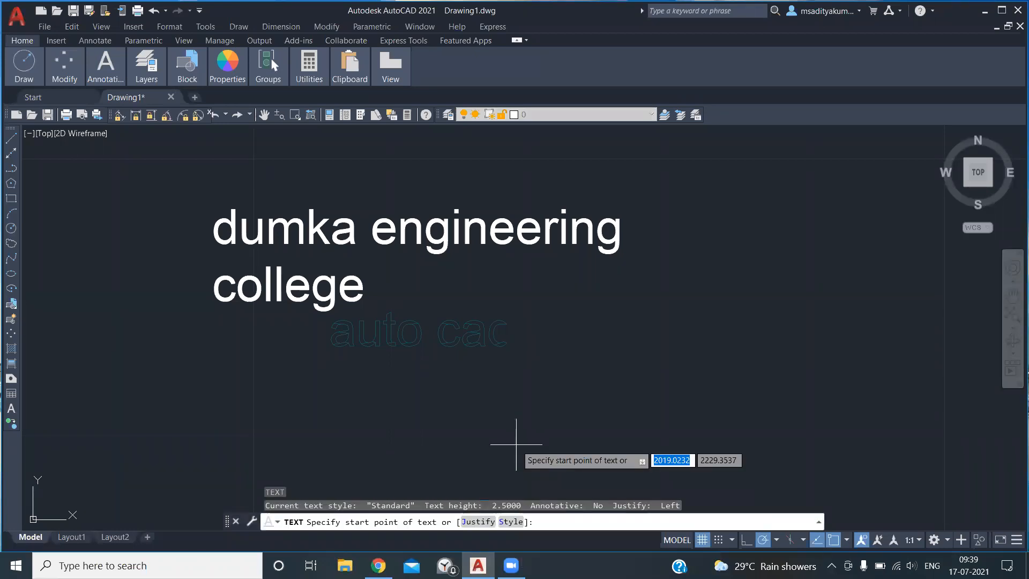
{"action": "left_click", "coordinate": [429, 423]}
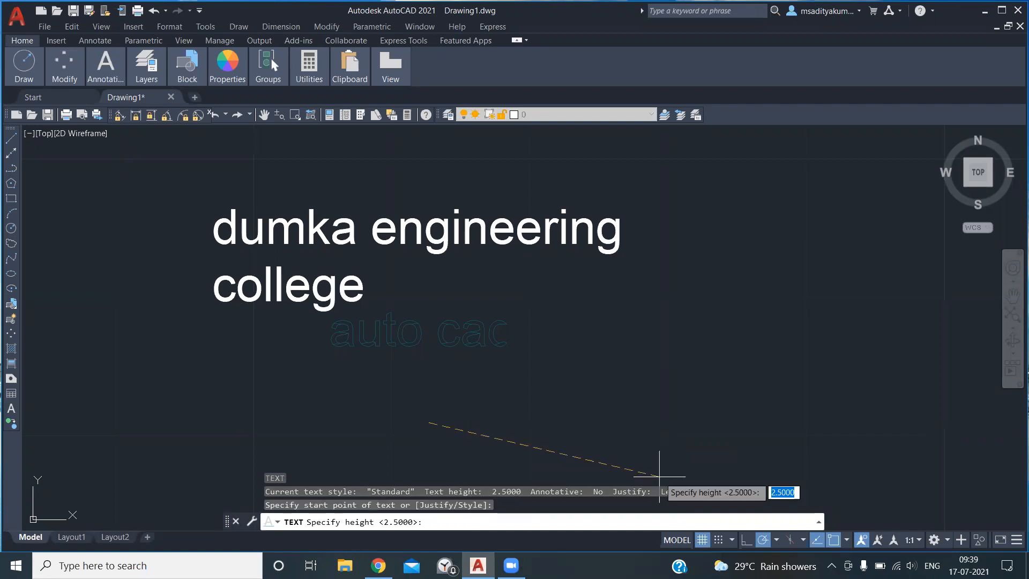
{"action": "left_click", "coordinate": [641, 423]}
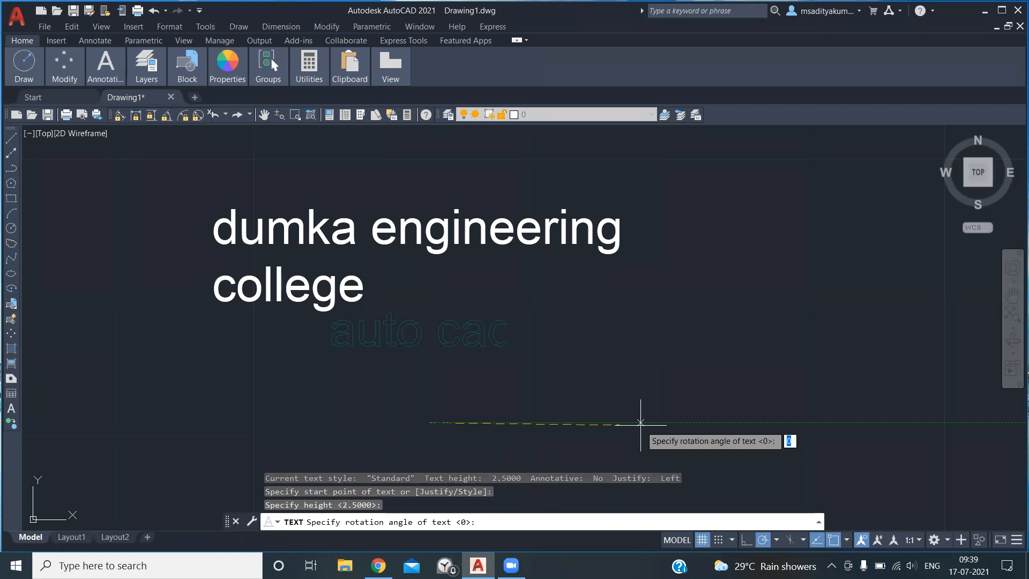
{"action": "key", "text": "Return"}
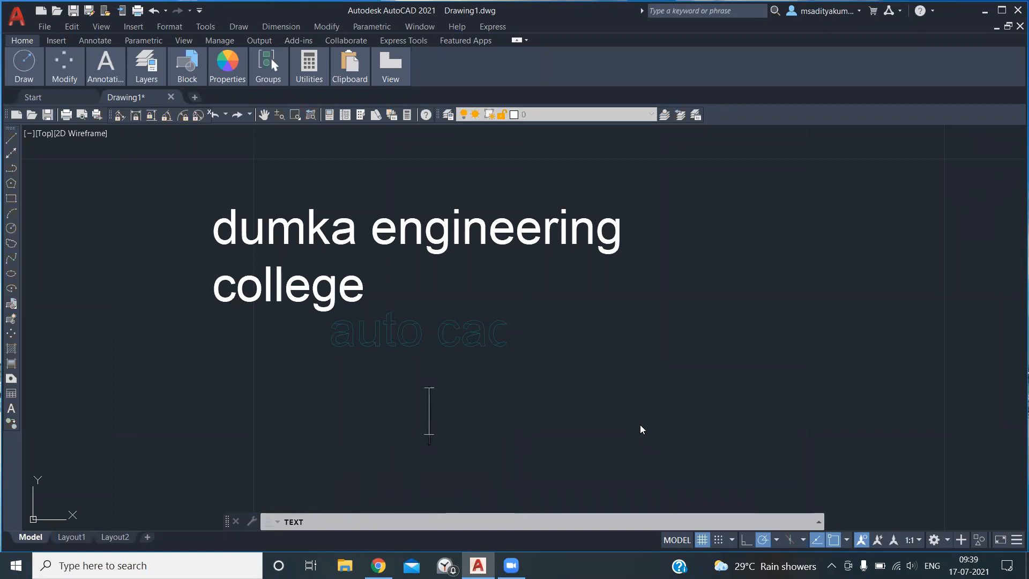
{"action": "type", "text": "ab"}
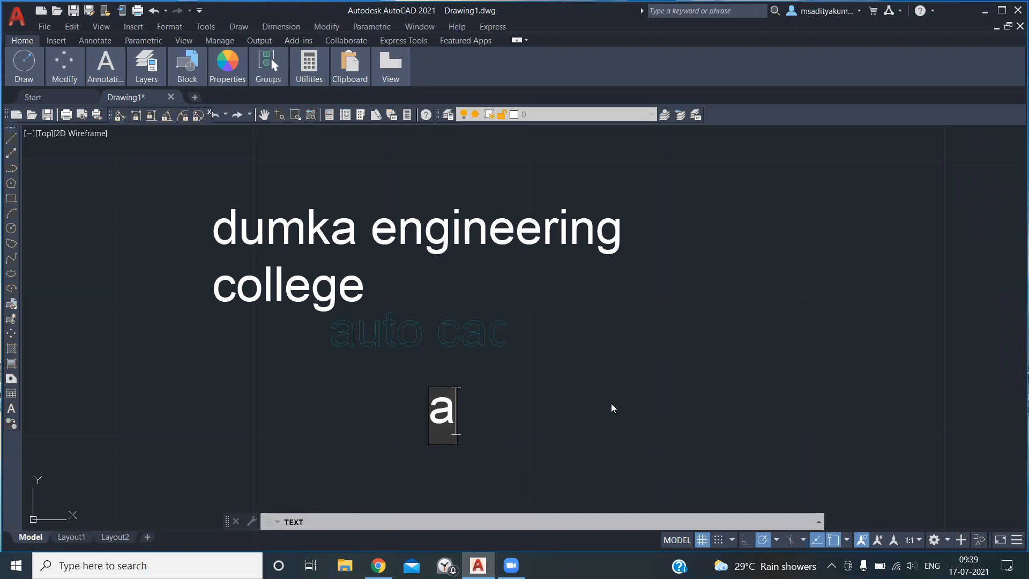
Step: Add a second single-line text "cd" to the right of "ab" and end the text command
{"action": "left_click", "coordinate": [613, 401]}
{"action": "type", "text": "cd"}
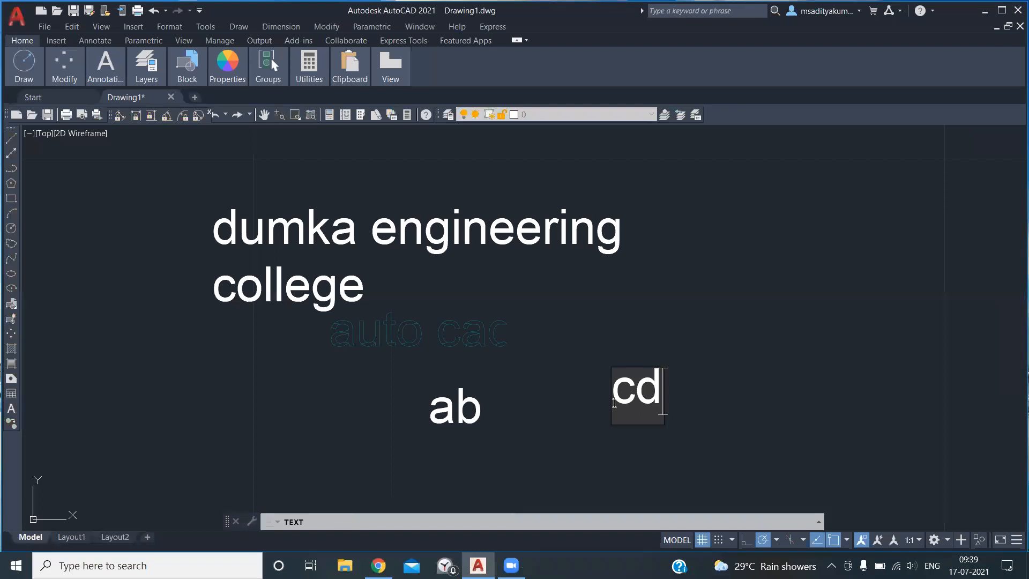
{"action": "left_click", "coordinate": [723, 397]}
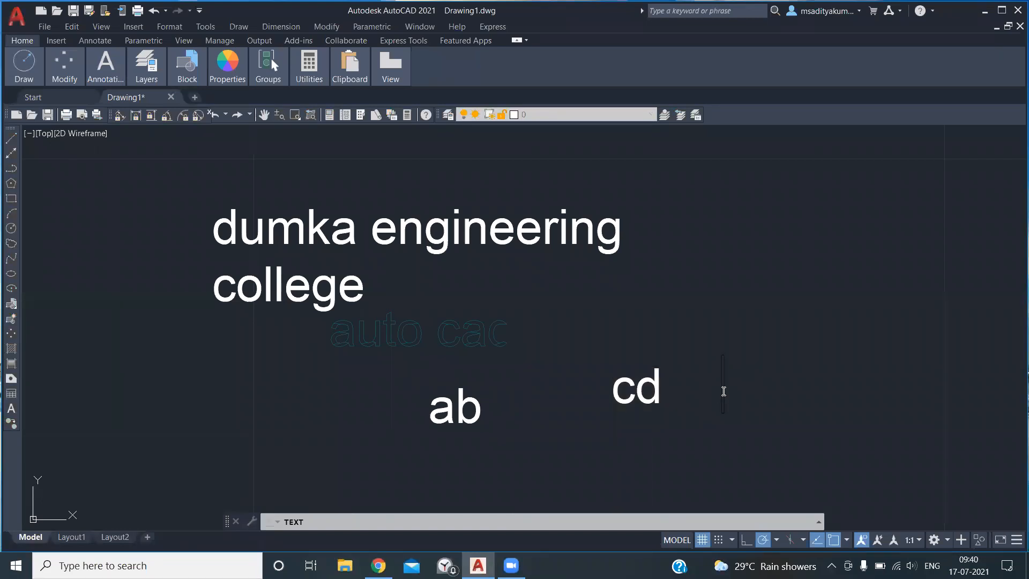
{"action": "key", "text": "Escape"}
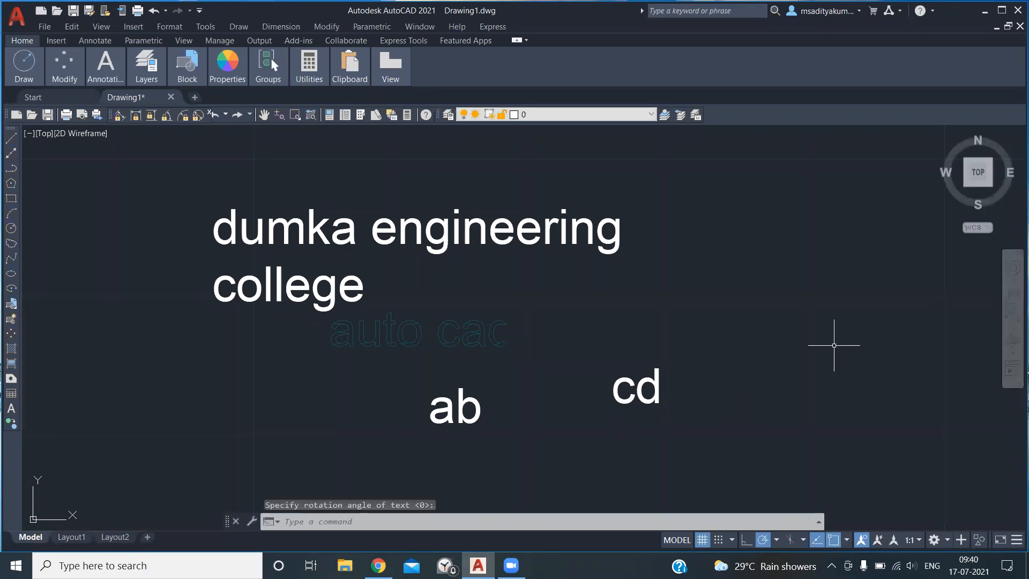
Step: Create the multiline text "fhdfva" in a text box above and to the right of "cd"
{"action": "type", "text": "T"}
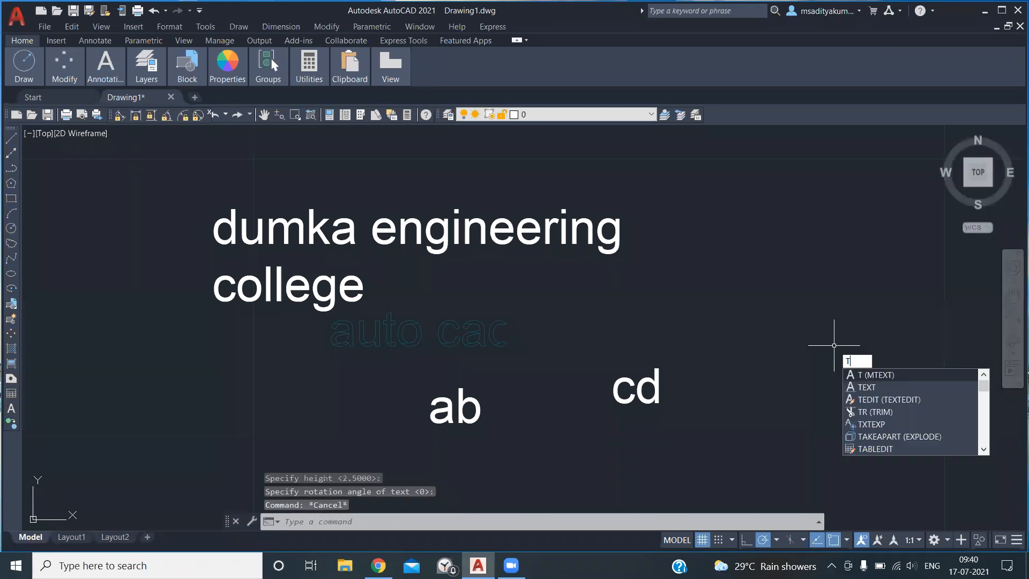
{"action": "key", "text": "Return"}
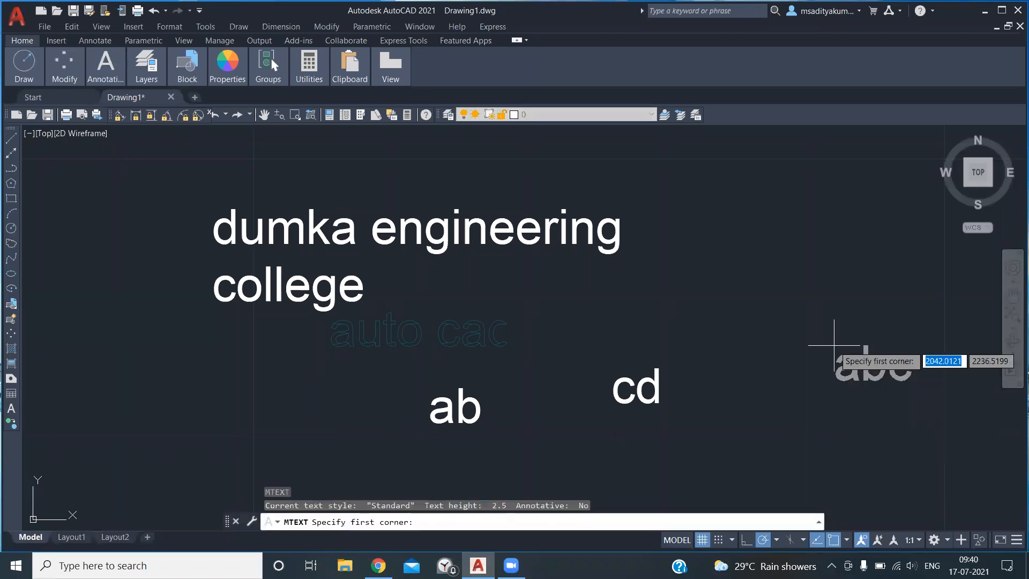
{"action": "left_click", "coordinate": [728, 302]}
{"action": "left_click", "coordinate": [861, 382]}
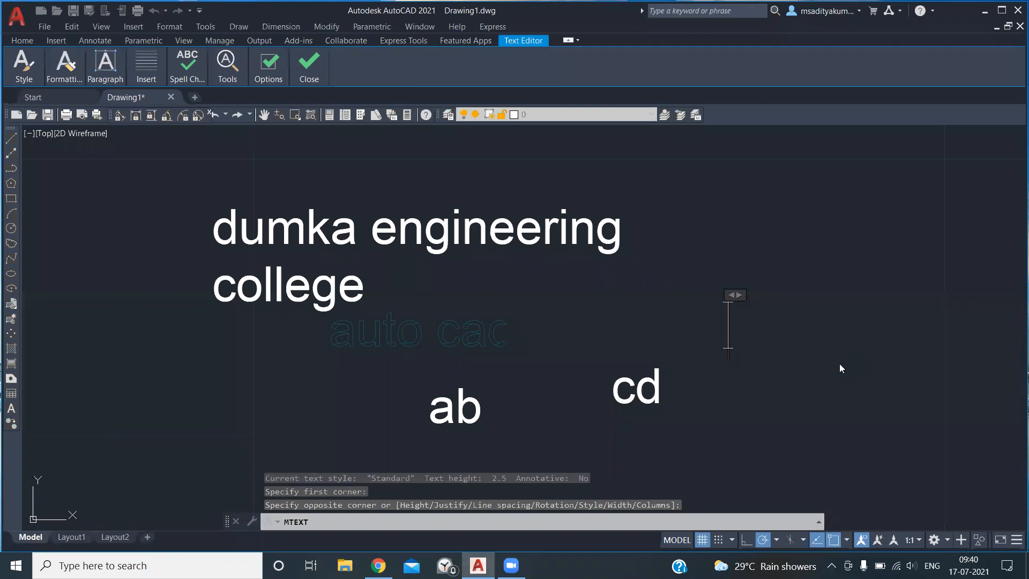
{"action": "type", "text": "fhdfva"}
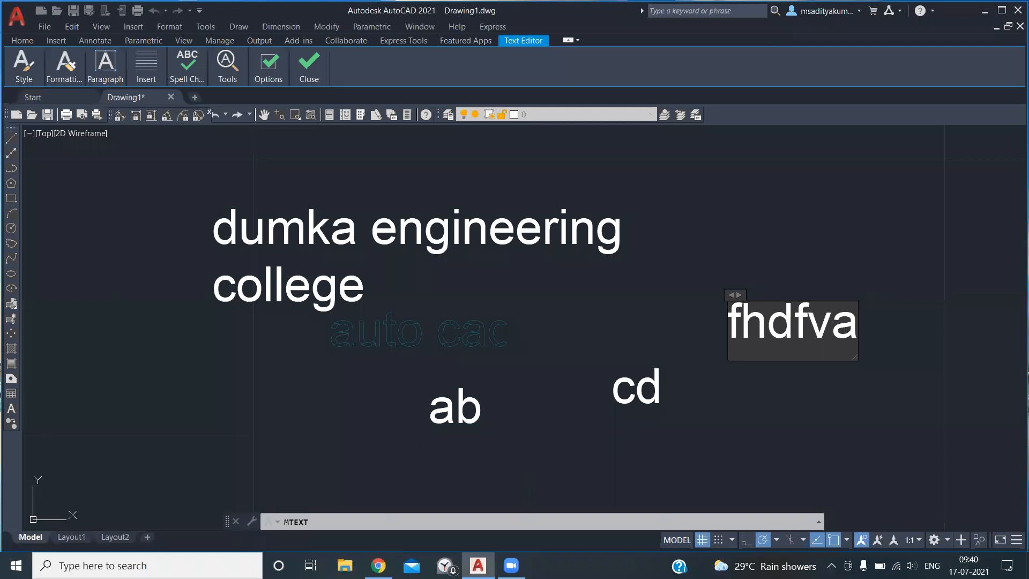
{"action": "left_click", "coordinate": [793, 265]}
{"action": "left_click", "coordinate": [855, 262]}
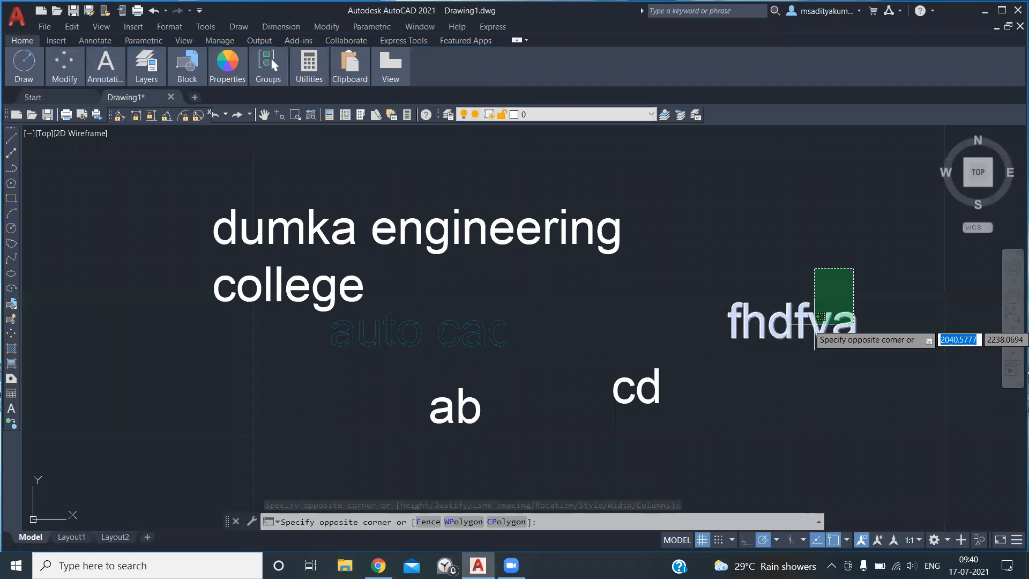
{"action": "key", "text": "Escape"}
{"action": "key", "text": "Escape"}
{"action": "key", "text": "Escape"}
{"action": "key", "text": "Escape"}
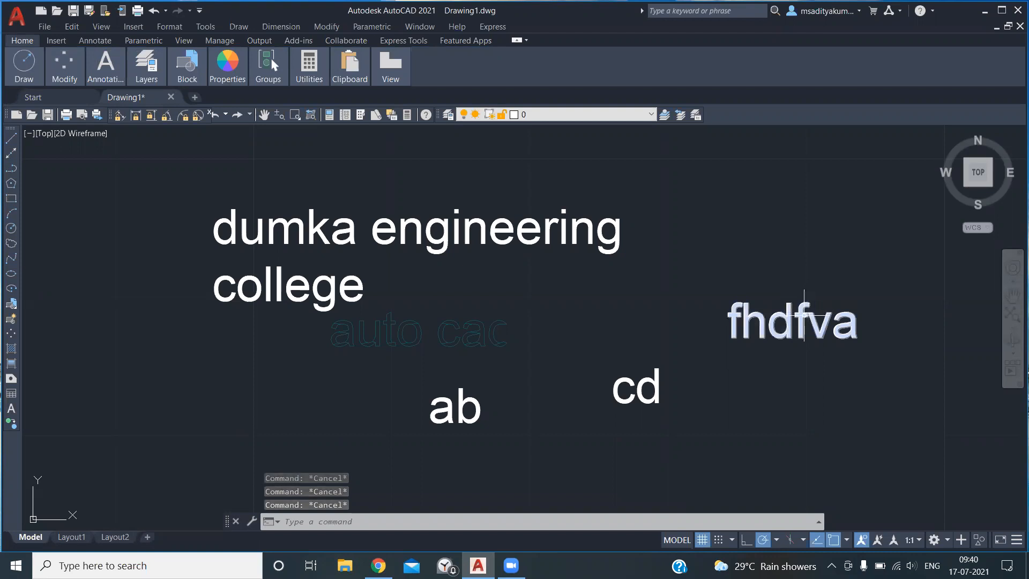
{"action": "left_click", "coordinate": [804, 318]}
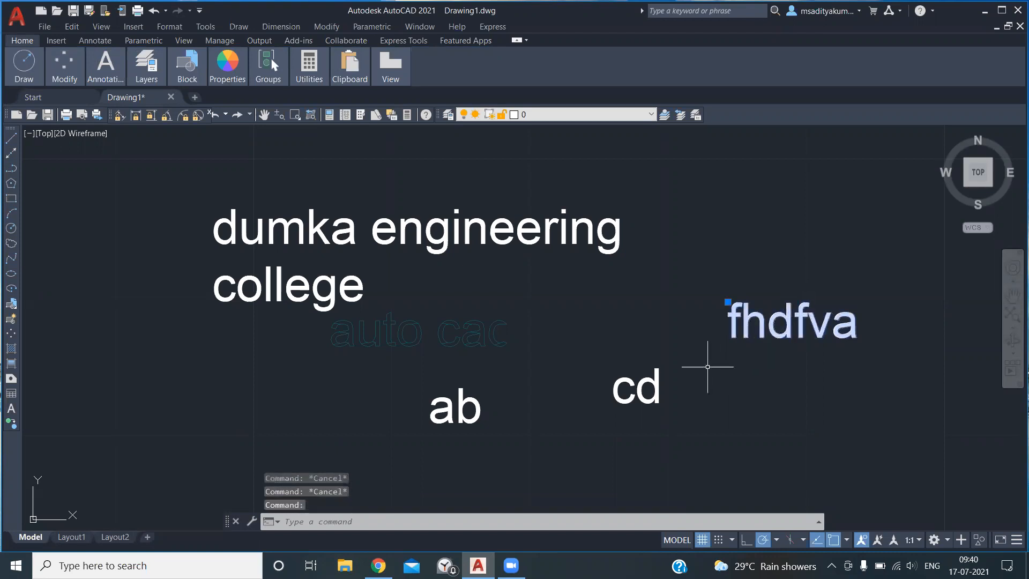
{"action": "key", "text": "Escape"}
{"action": "key", "text": "Escape"}
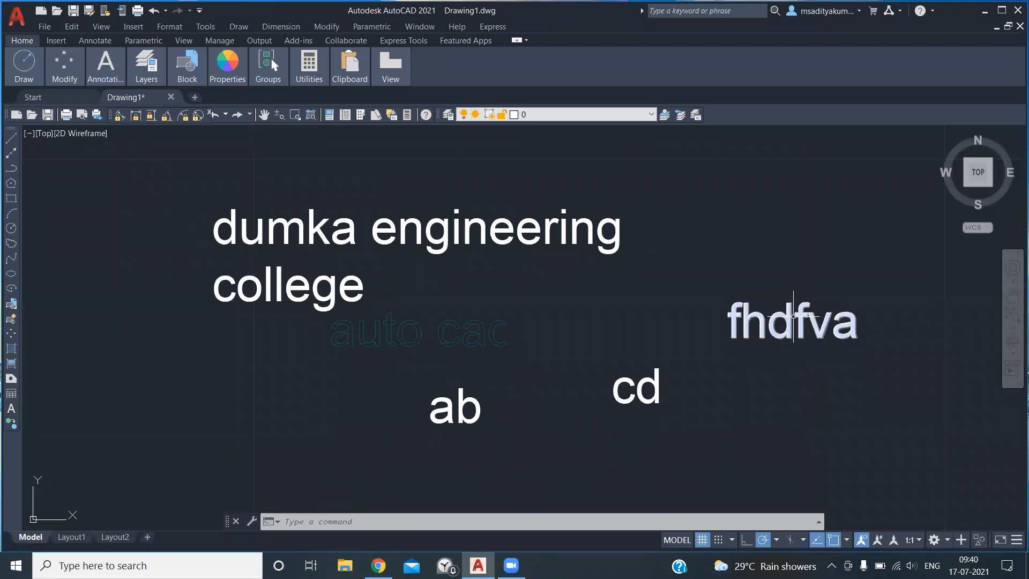
{"action": "key", "text": "Escape"}
{"action": "key", "text": "Escape"}
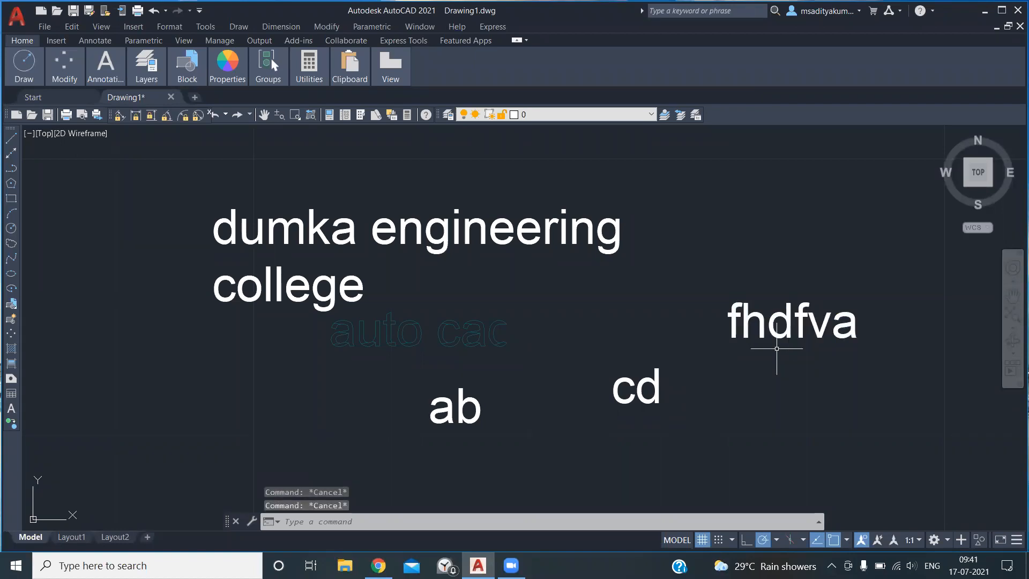
Step: Open the multiline text "fhdfva" with TEXTEDIT to view its formatting options, and leave the editor without making changes
{"action": "type", "text": "ED"}
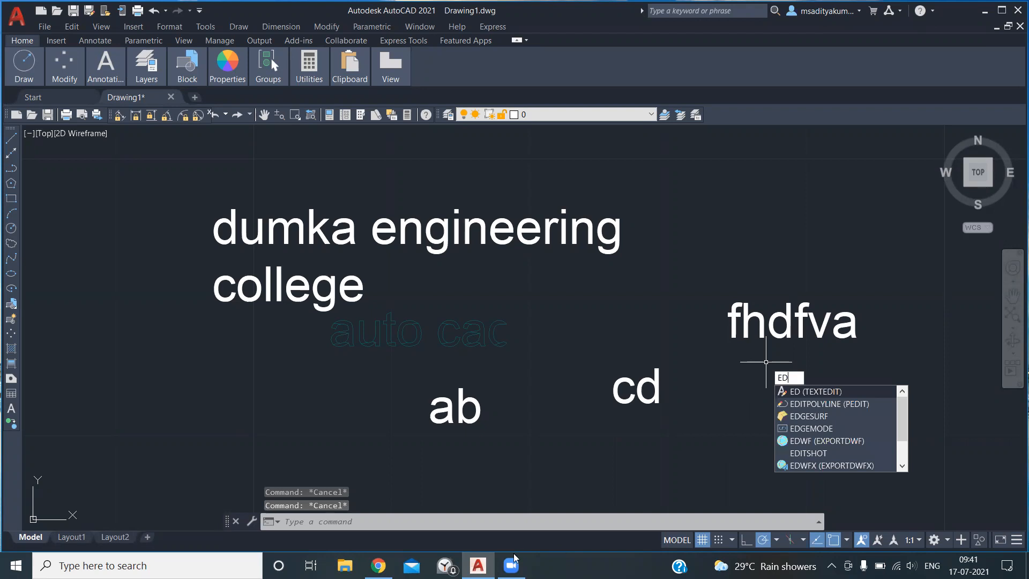
{"action": "key", "text": "Return"}
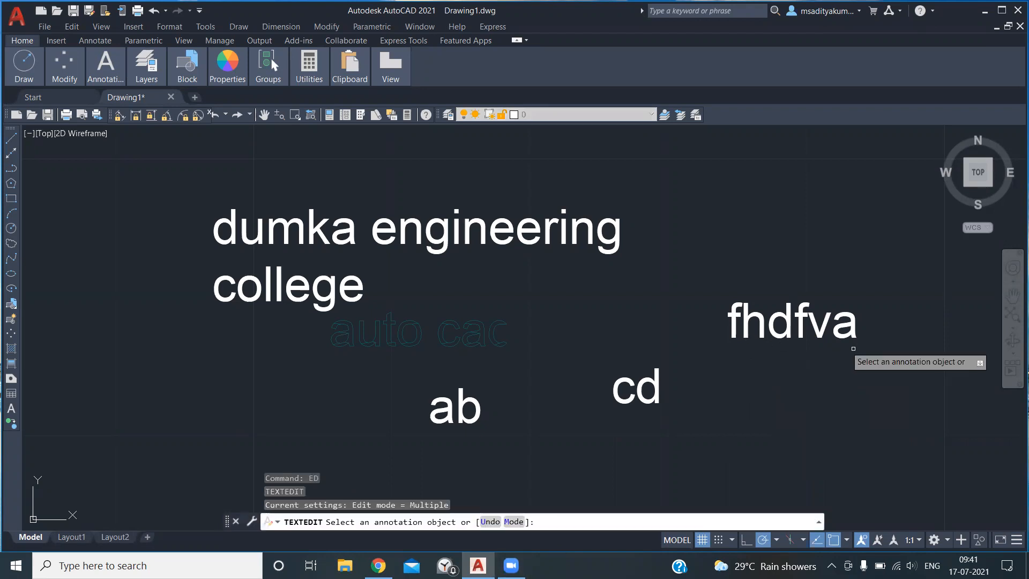
{"action": "left_click", "coordinate": [775, 325]}
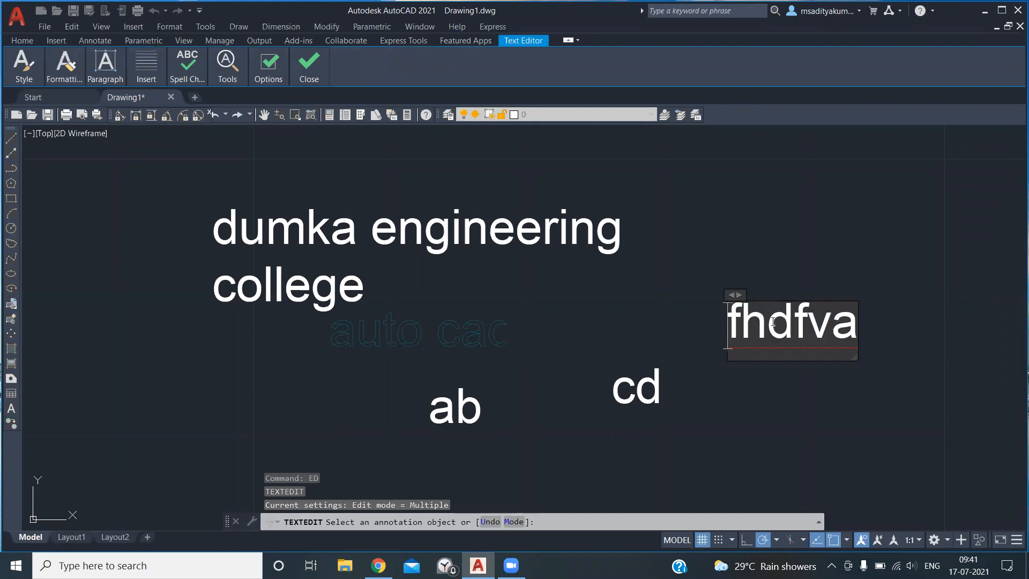
{"action": "left_click", "coordinate": [63, 67]}
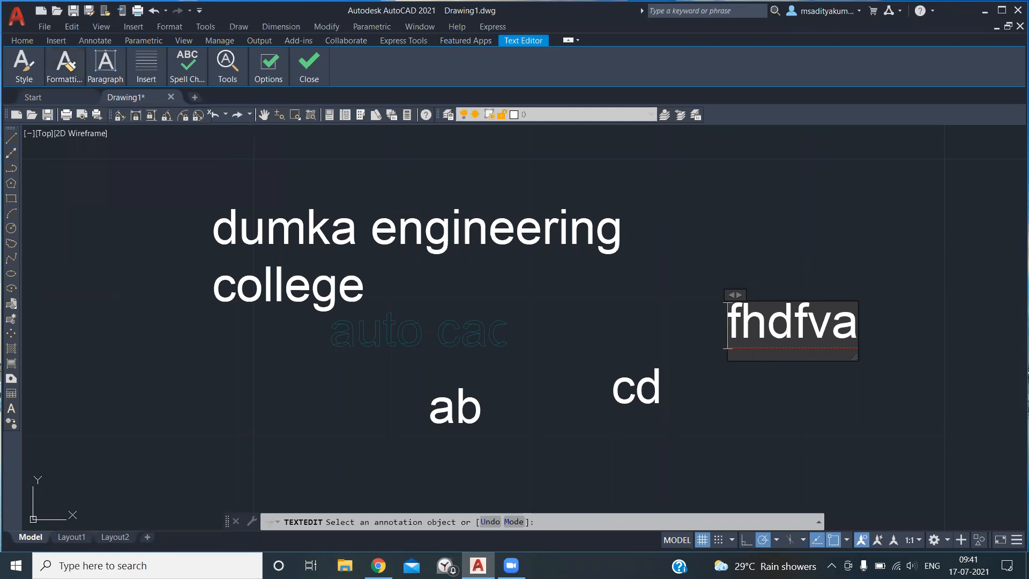
{"action": "key", "text": "Escape"}
{"action": "key", "text": "Escape"}
{"action": "key", "text": "Escape"}
{"action": "key", "text": "Escape"}
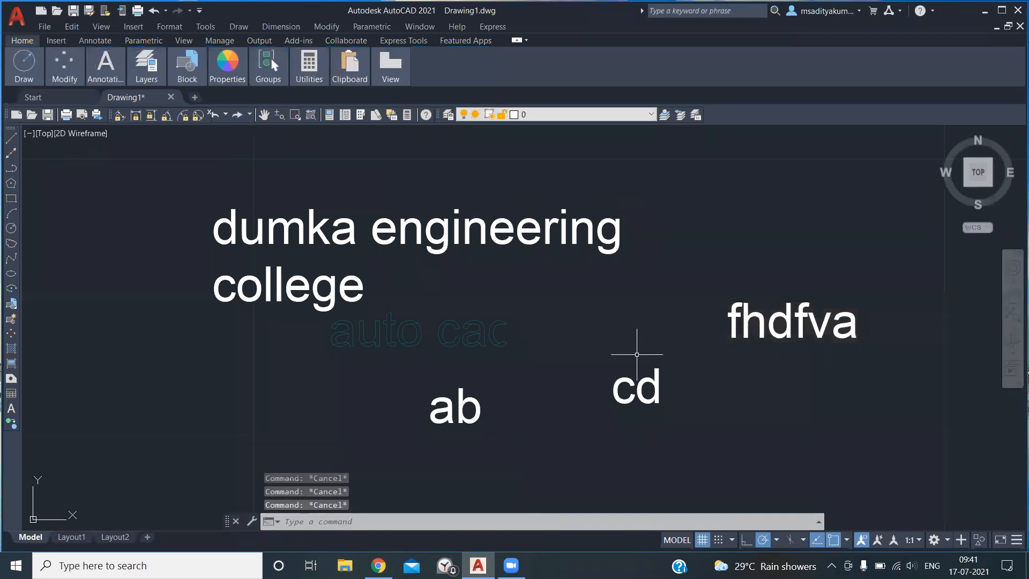
Step: Open the single-line text "cd" with TEXTEDIT to examine its editing mode, and exit without making changes
{"action": "type", "text": "e"}
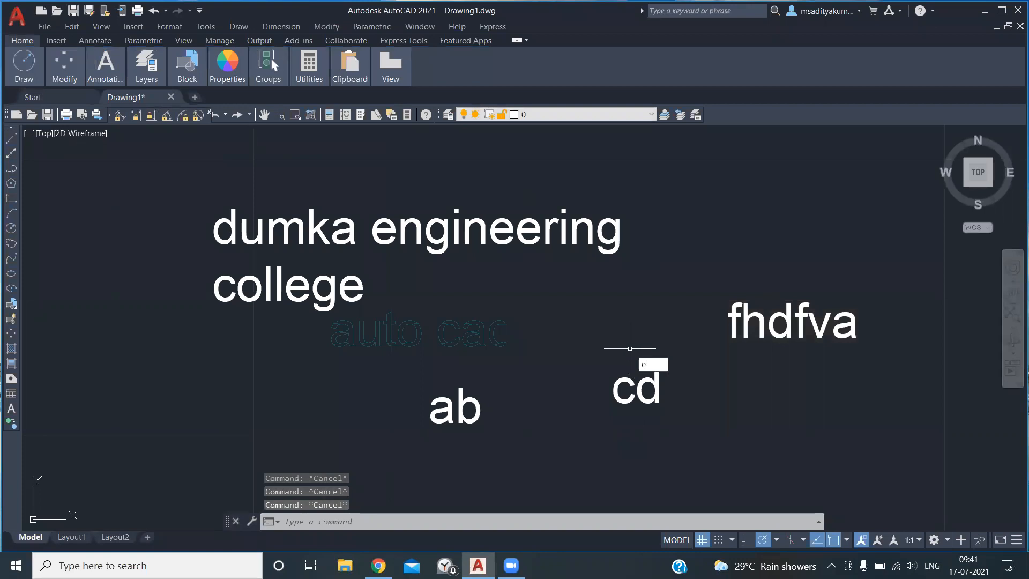
{"action": "type", "text": "d"}
{"action": "key", "text": "Return"}
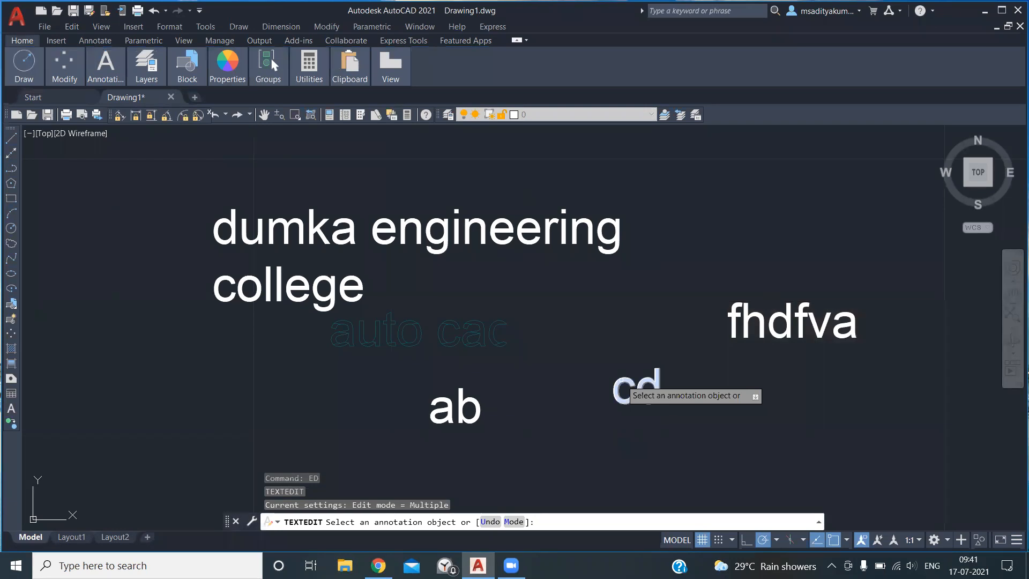
{"action": "left_click", "coordinate": [623, 386]}
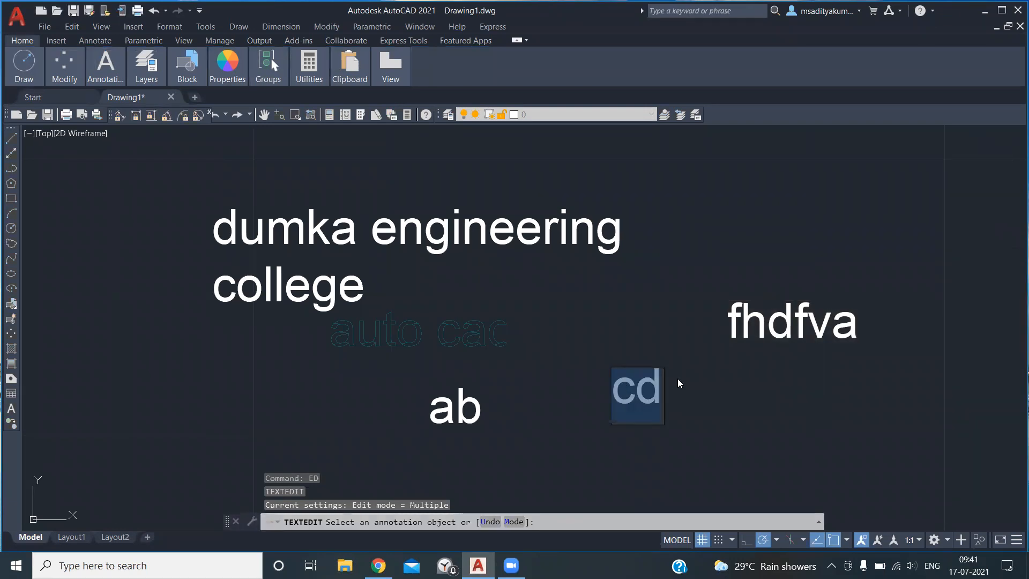
{"action": "left_click", "coordinate": [639, 391]}
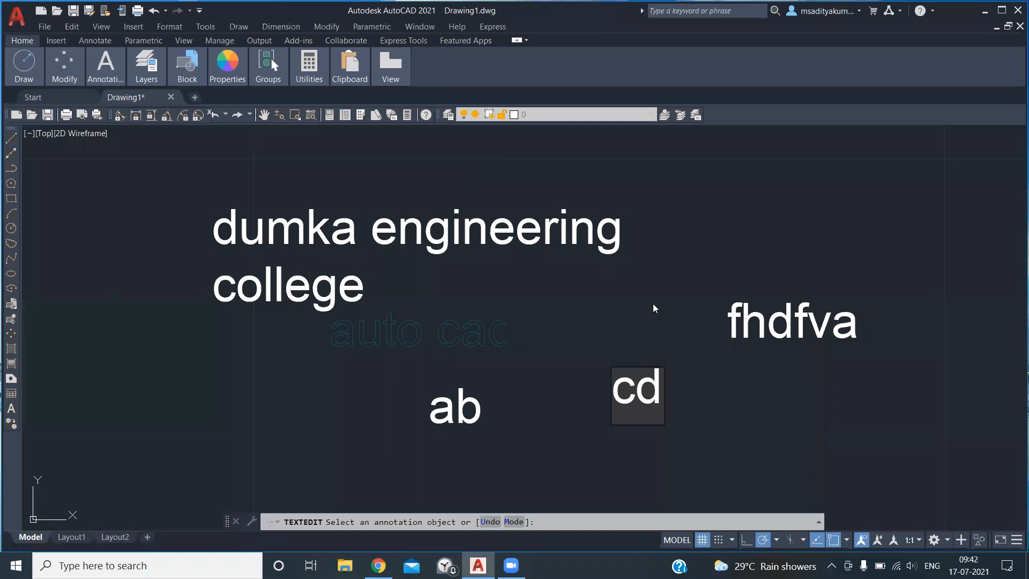
{"action": "left_click", "coordinate": [704, 375]}
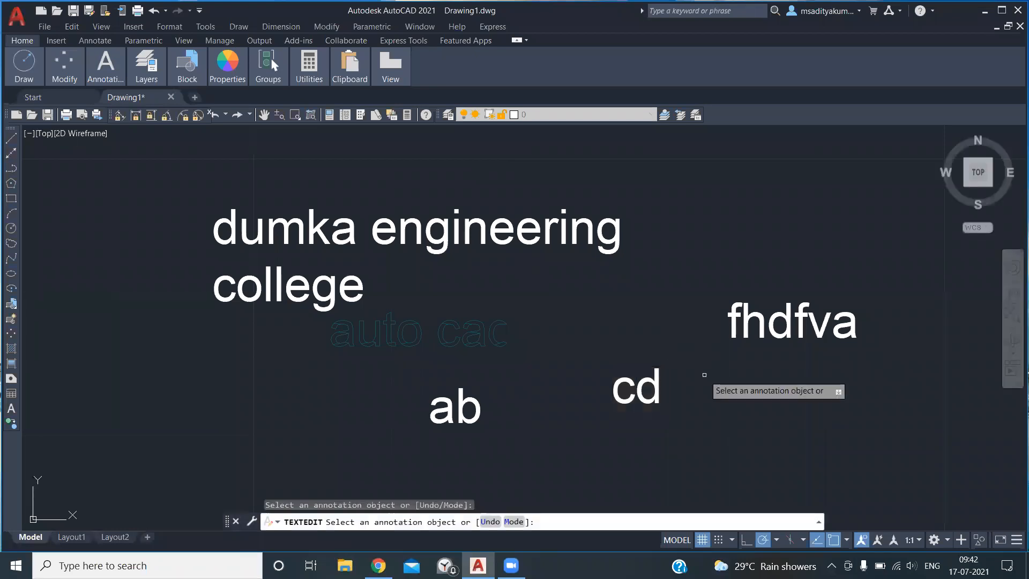
{"action": "key", "text": "Escape"}
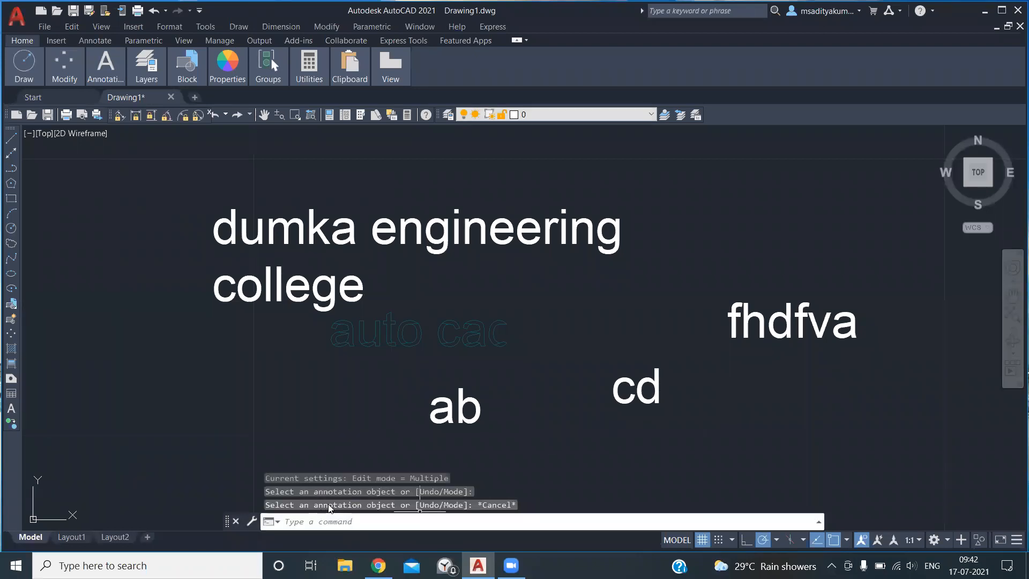
Step: Try out a single-line text "civil" with height 2.5 and rotation 0 to the left of "ab", select its contents, and discard it
{"action": "left_click", "coordinate": [313, 526]}
{"action": "type", "text": "dt"}
{"action": "key", "text": "Return"}
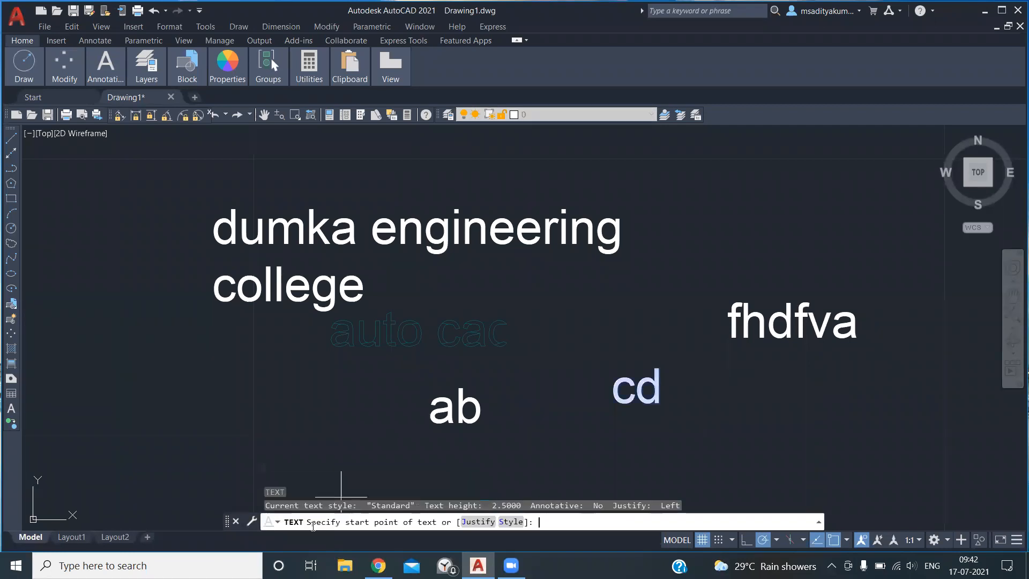
{"action": "left_click", "coordinate": [69, 357]}
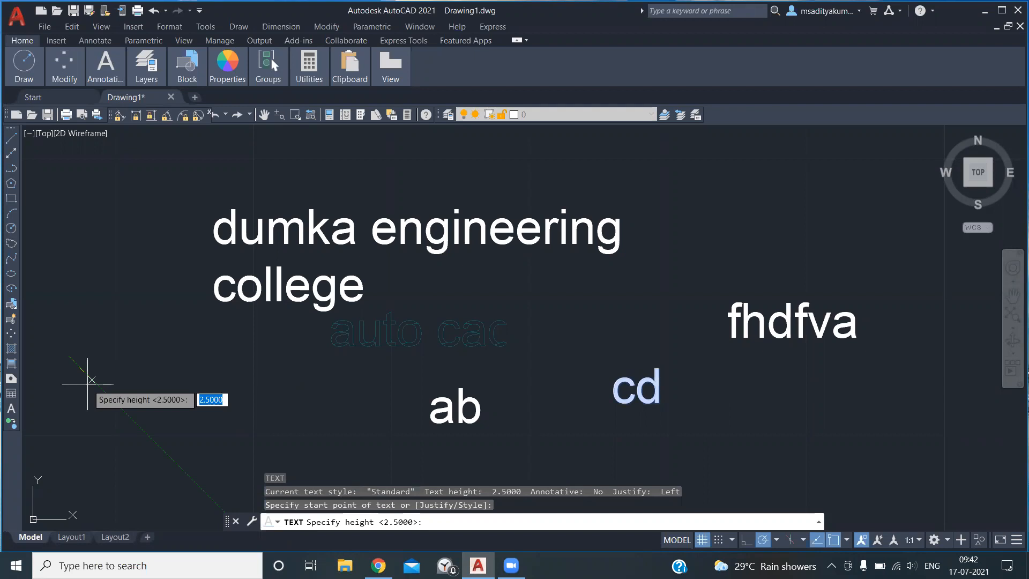
{"action": "key", "text": "Return"}
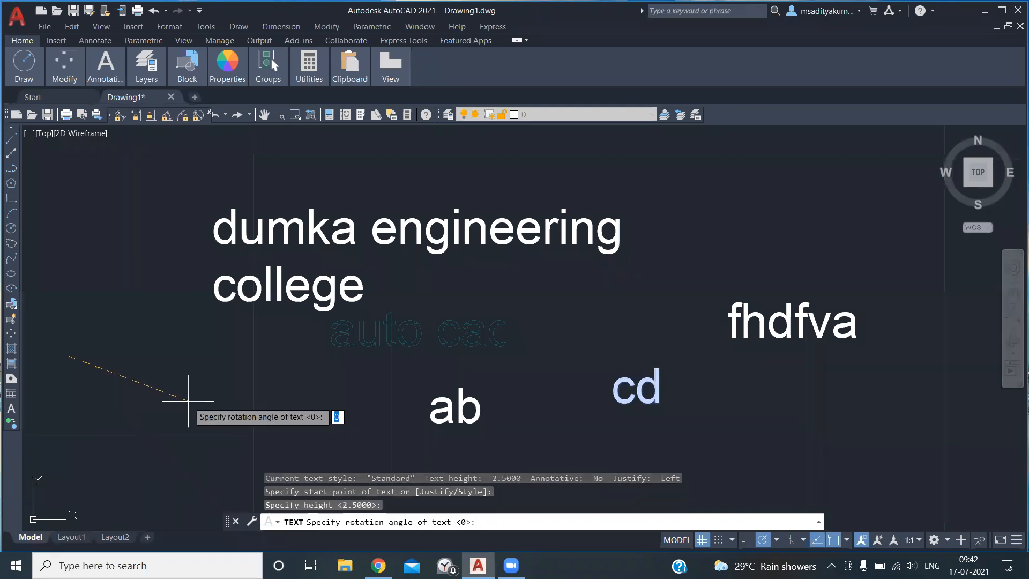
{"action": "key", "text": "Return"}
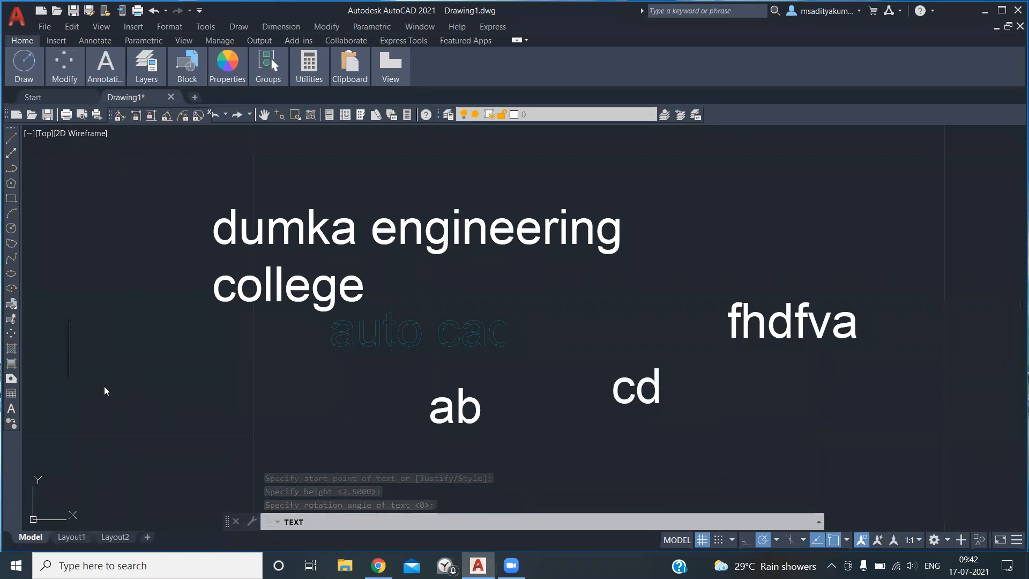
{"action": "type", "text": "civil"}
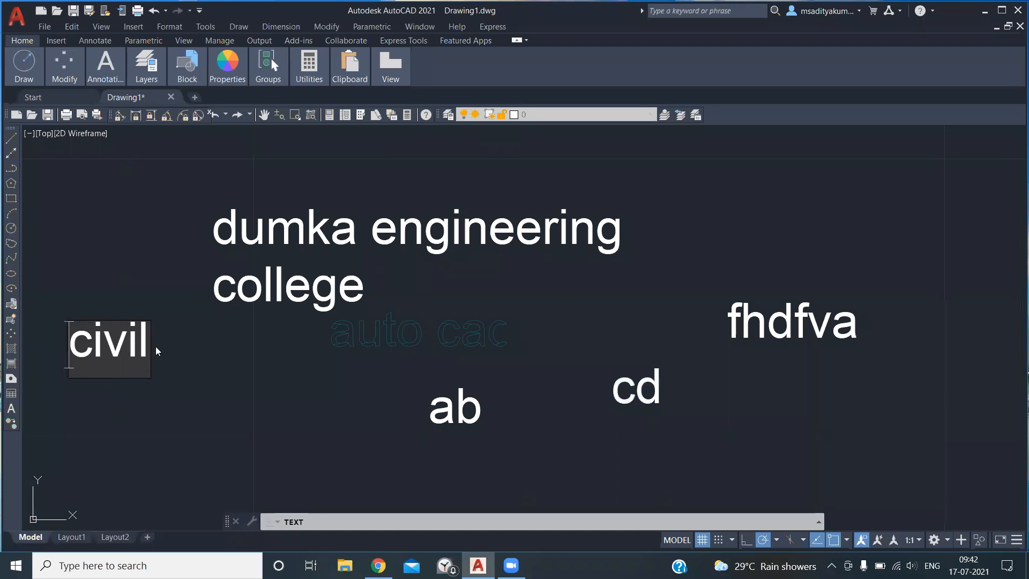
{"action": "double_click", "coordinate": [134, 351]}
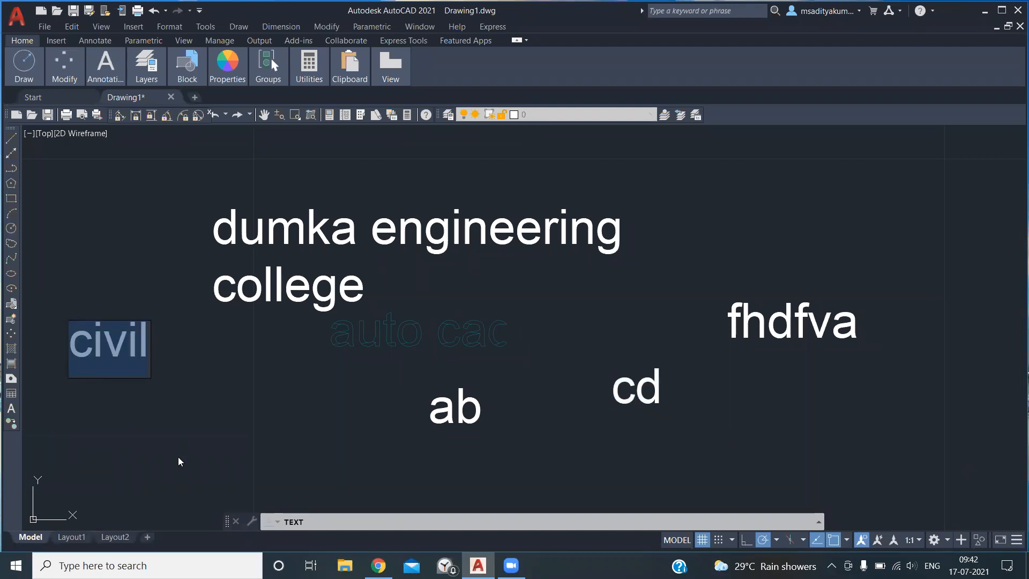
{"action": "key", "text": "Escape"}
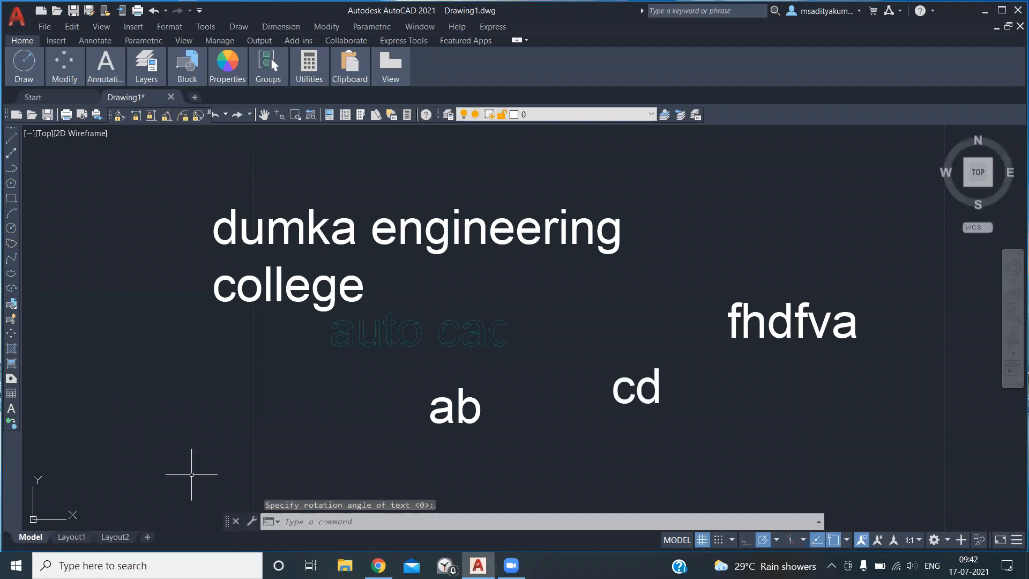
Step: Create the multiline text "ahghgj" in a text box to the left of "ab", below "college"
{"action": "left_click", "coordinate": [295, 523]}
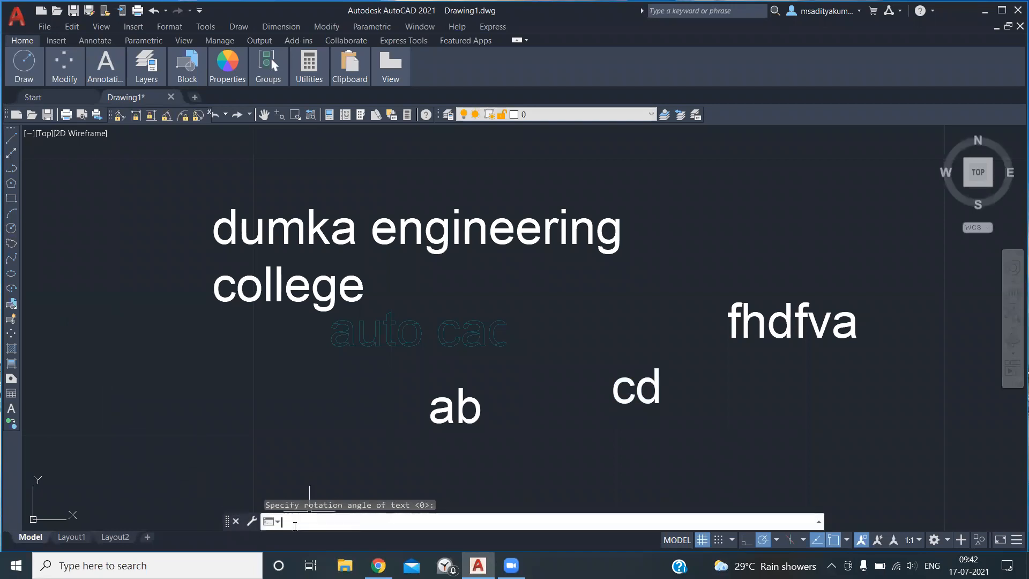
{"action": "type", "text": "t"}
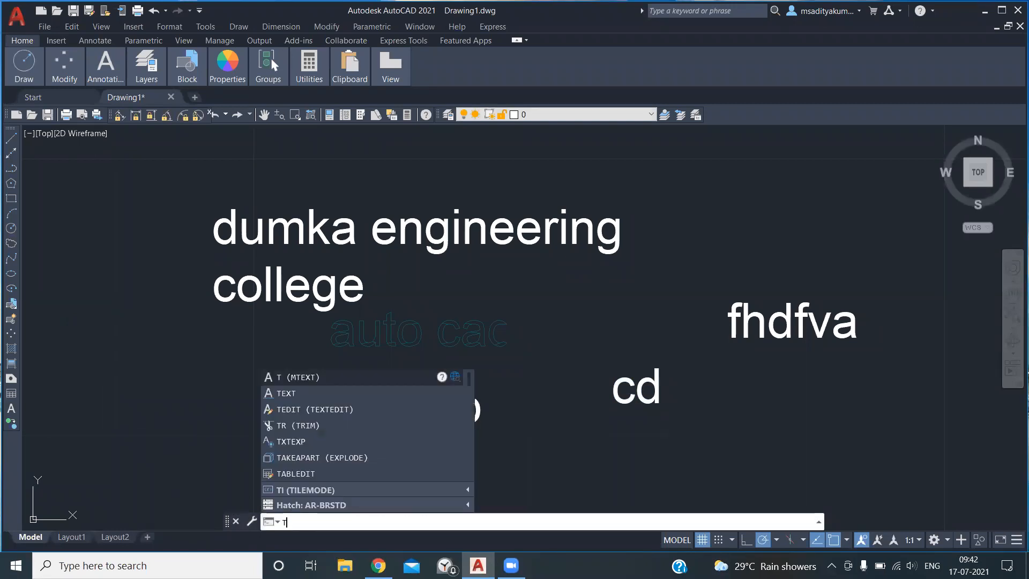
{"action": "key", "text": "Return"}
{"action": "left_click", "coordinate": [86, 354]}
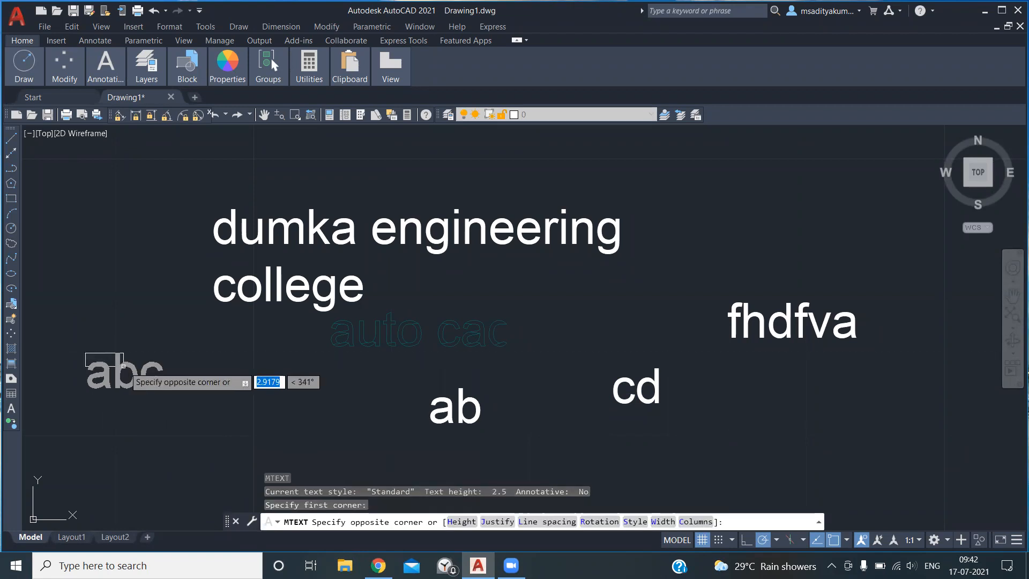
{"action": "left_click", "coordinate": [247, 411]}
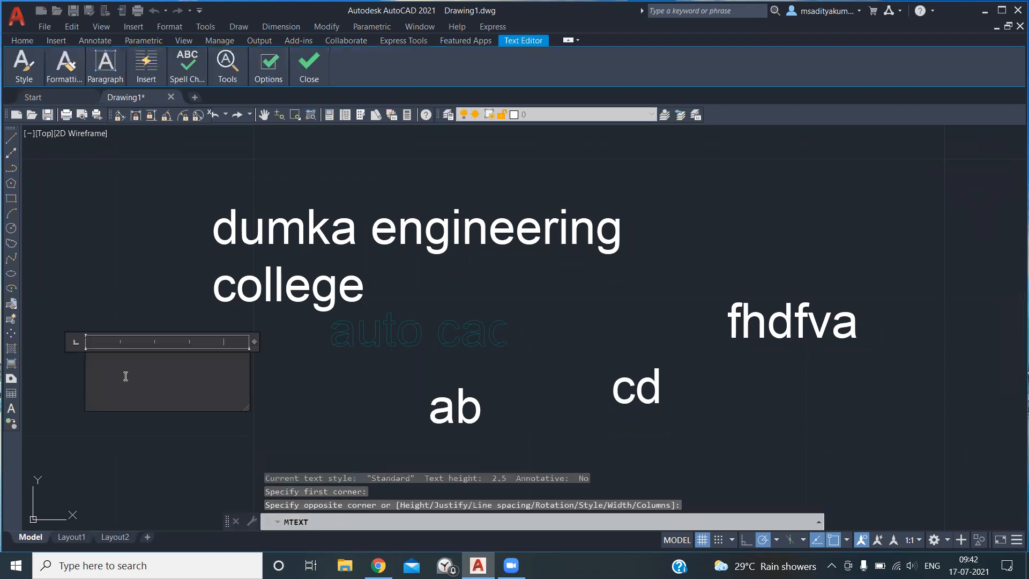
{"action": "type", "text": "ahg"}
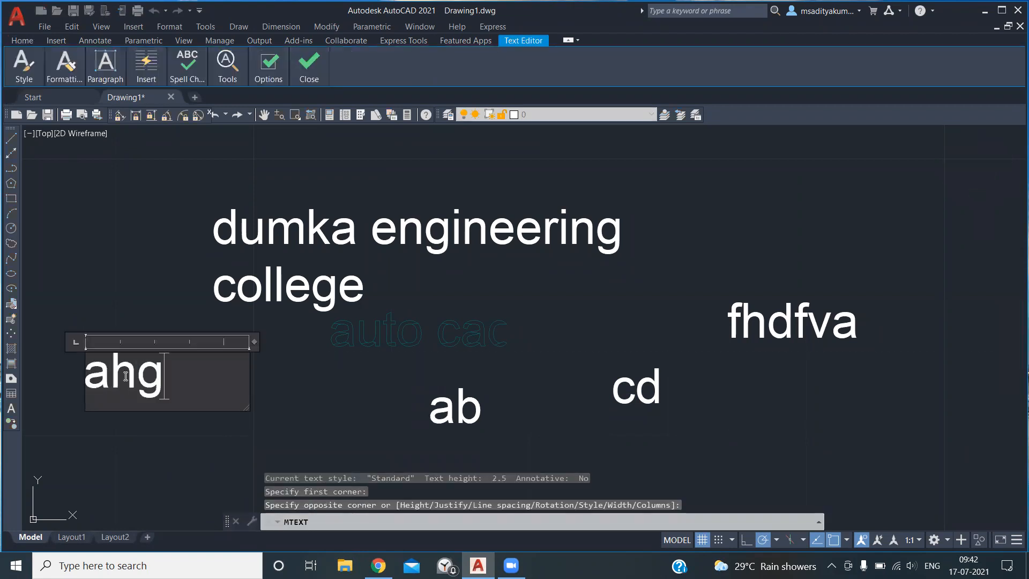
{"action": "type", "text": "hgj"}
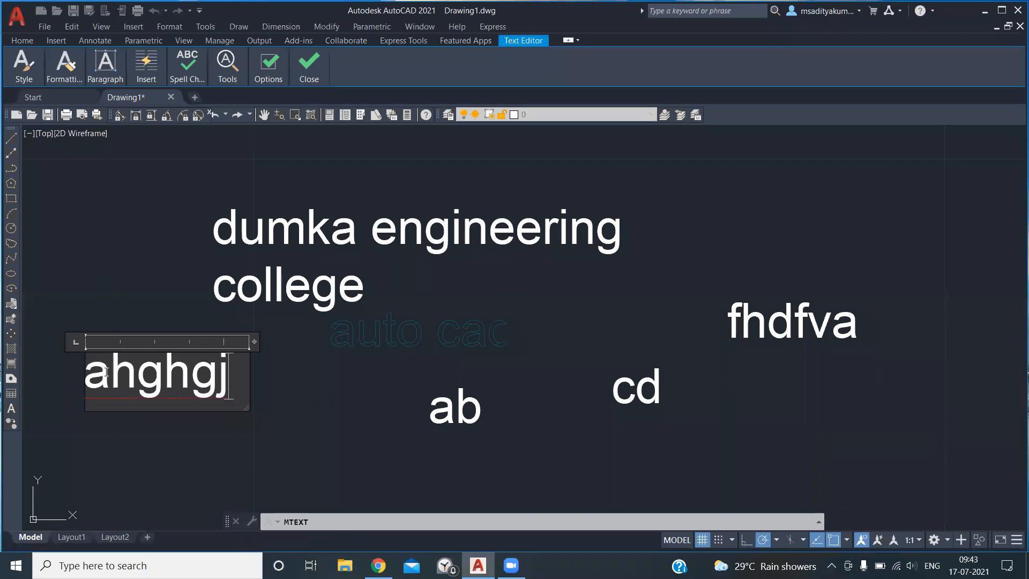
Step: Select all of "ahghgj" to examine the available style and formatting options, and close the text editor keeping the text as is
{"action": "key", "text": "ctrl+a"}
{"action": "mouse_move", "coordinate": [32, 69]}
{"action": "left_click", "coordinate": [30, 98]}
{"action": "left_click", "coordinate": [71, 102]}
{"action": "left_click", "coordinate": [712, 239]}
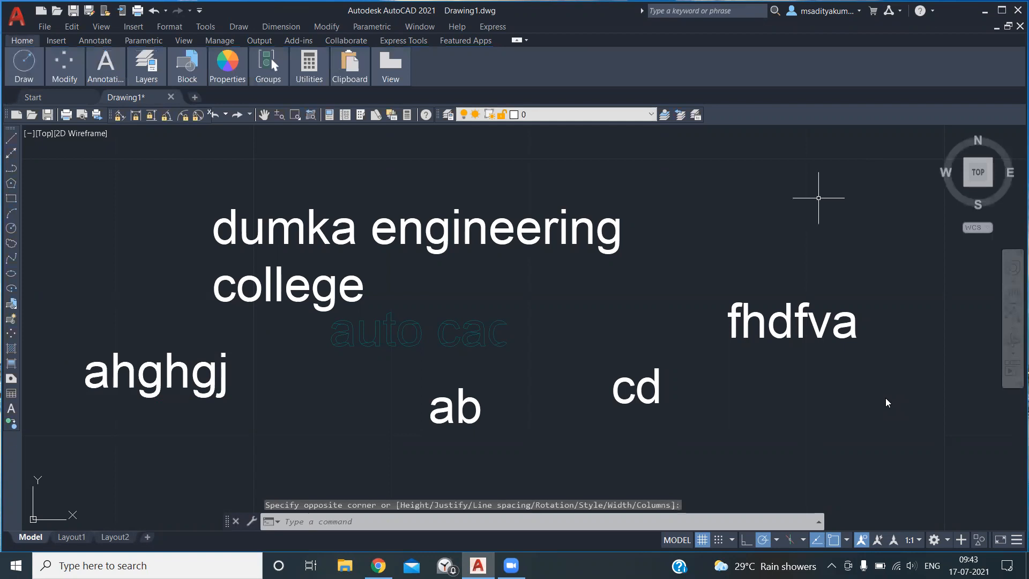
Step: Erase all the texts in the drawing and undo the erasure
{"action": "left_click", "coordinate": [825, 185]}
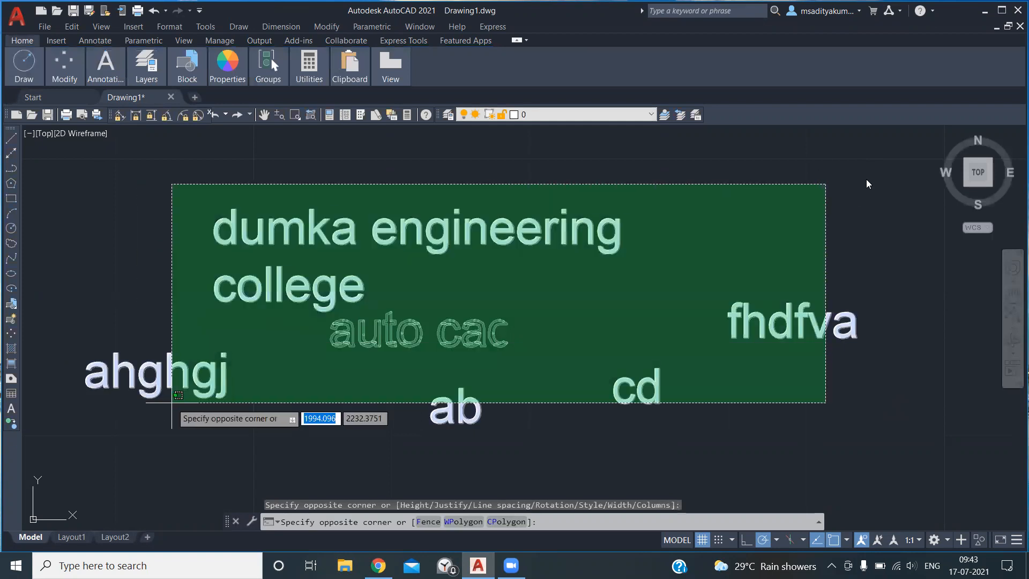
{"action": "left_click", "coordinate": [68, 435]}
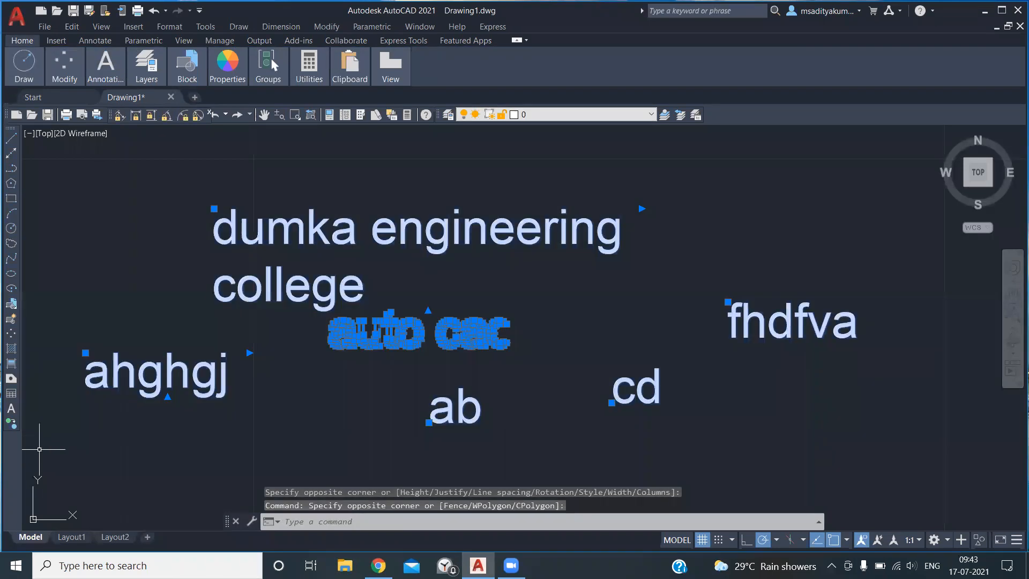
{"action": "key", "text": "Delete"}
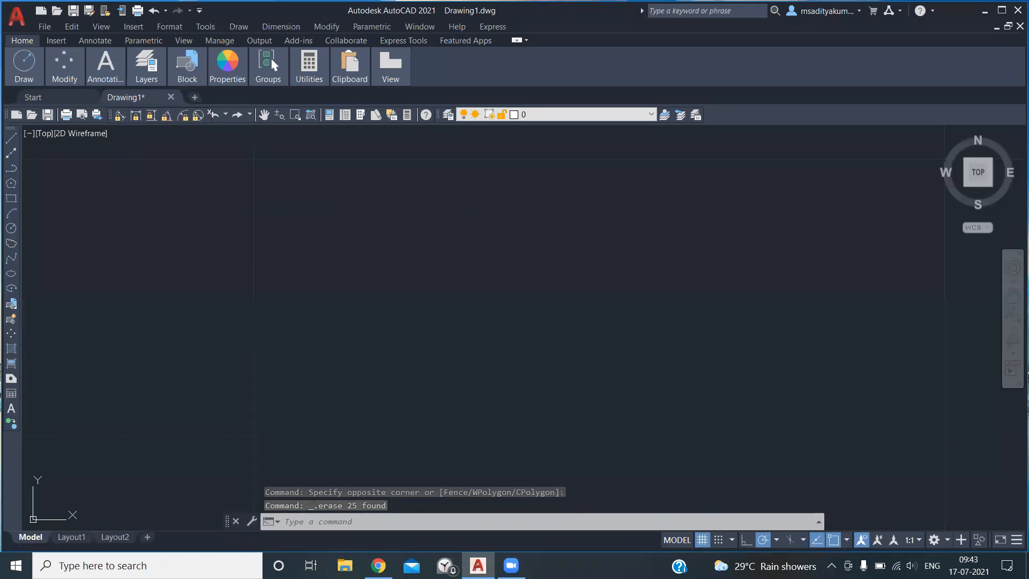
{"action": "key", "text": "ctrl+z"}
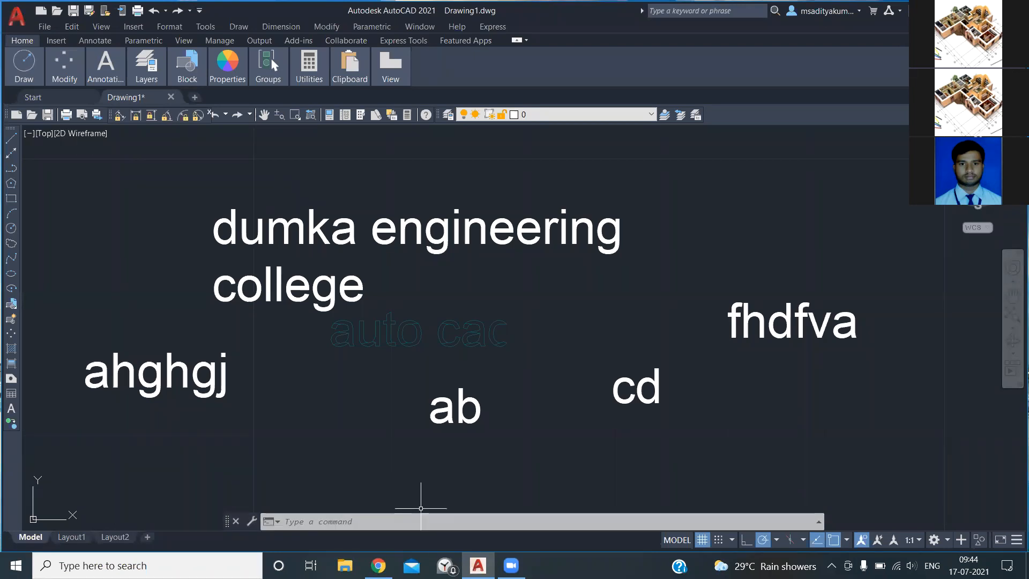
Step: Convert the single-line text "cd" to multiline text with TXT2MTXT
{"action": "left_click", "coordinate": [305, 521]}
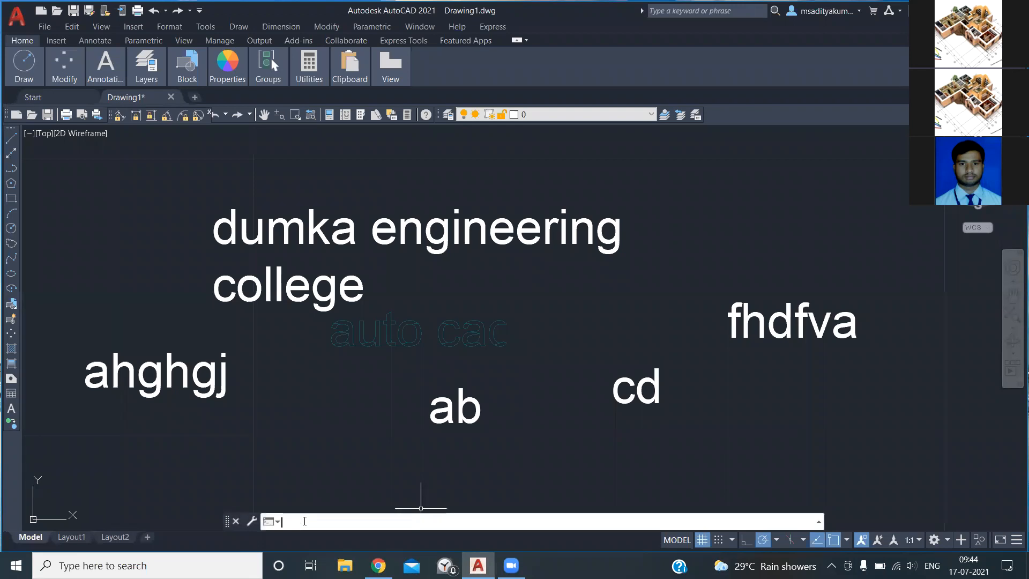
{"action": "type", "text": "txt"}
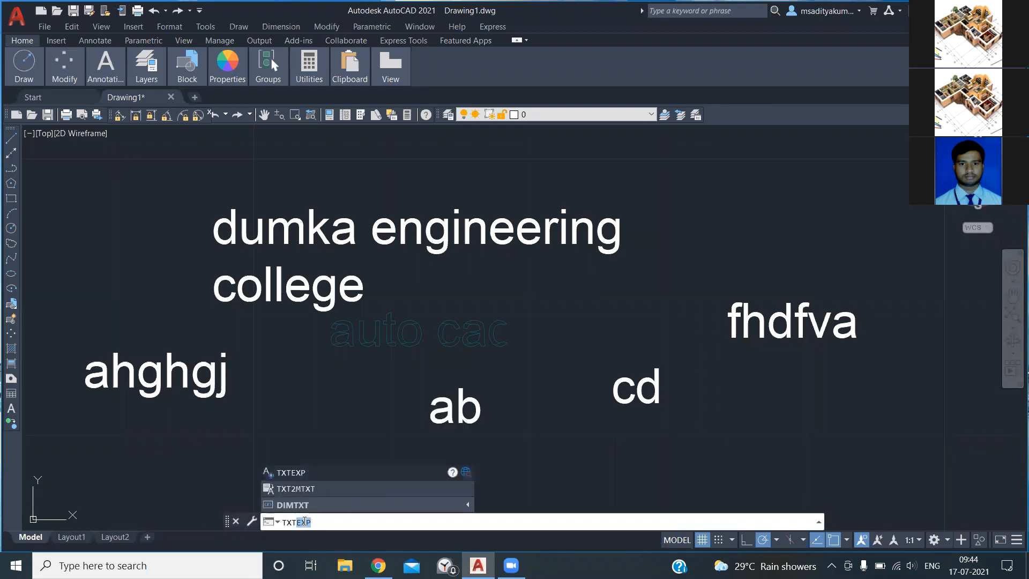
{"action": "type", "text": "2"}
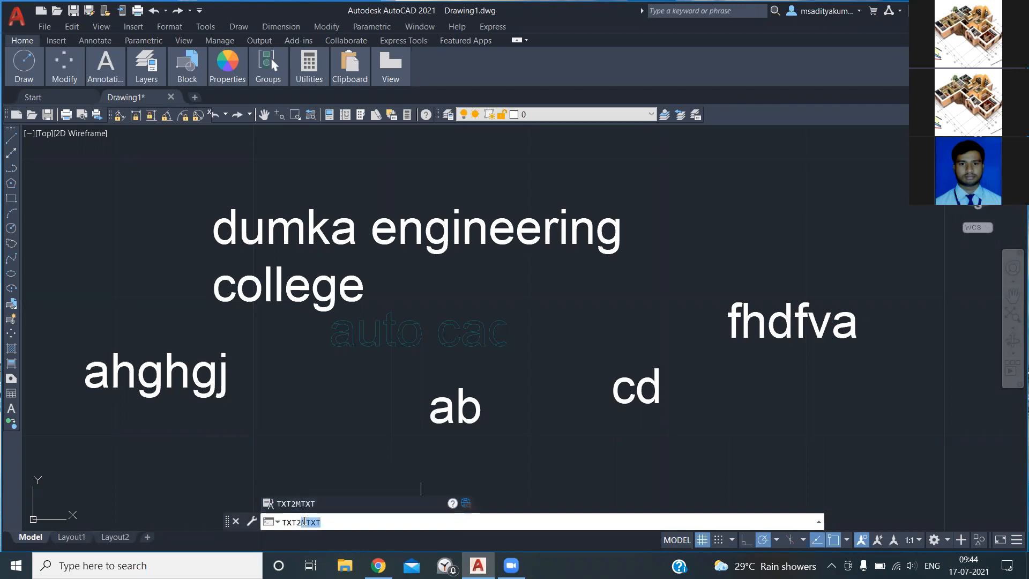
{"action": "type", "text": "mtxt"}
{"action": "key", "text": "Return"}
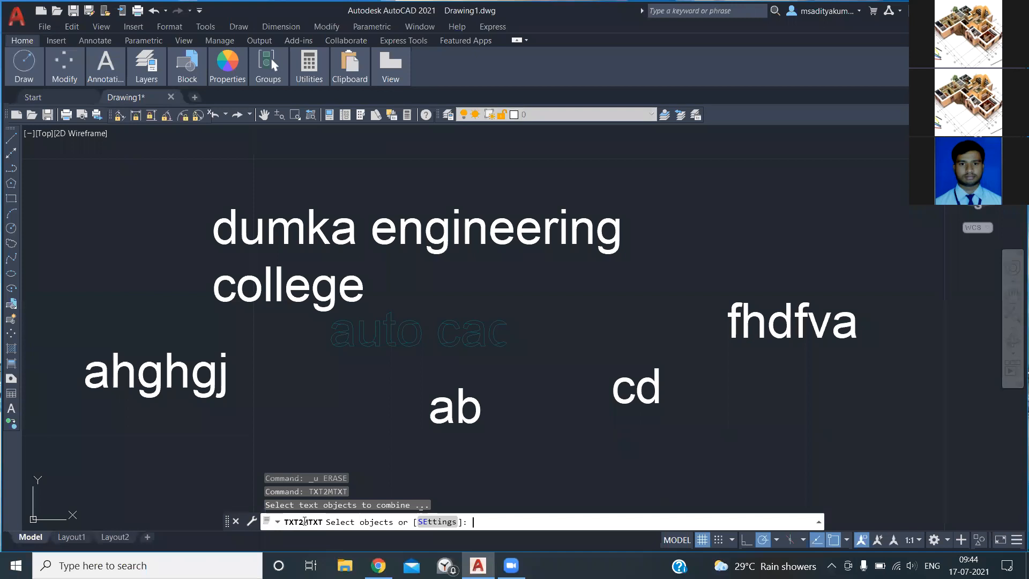
{"action": "left_click", "coordinate": [670, 361]}
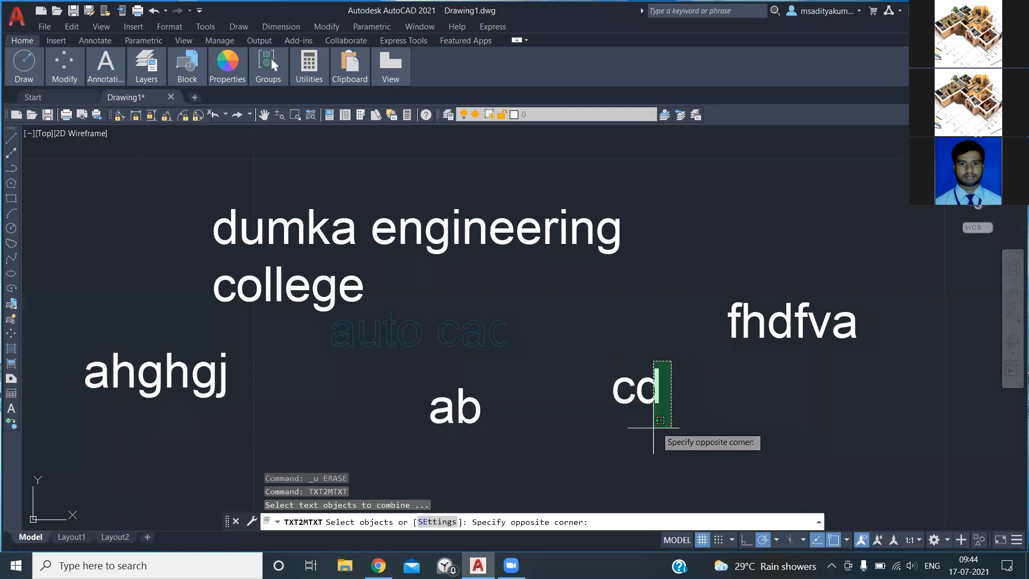
{"action": "left_click", "coordinate": [602, 422]}
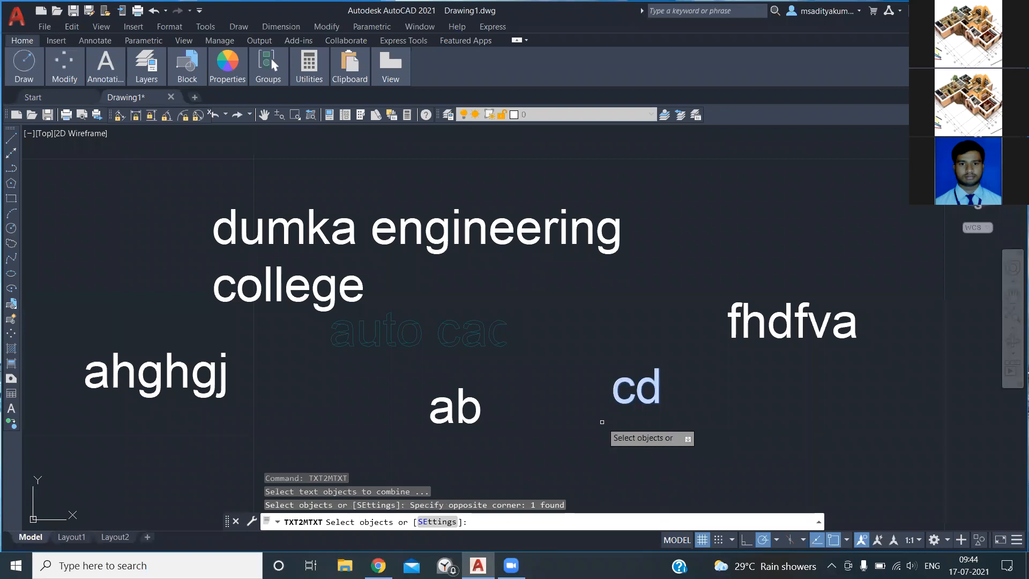
{"action": "key", "text": "Return"}
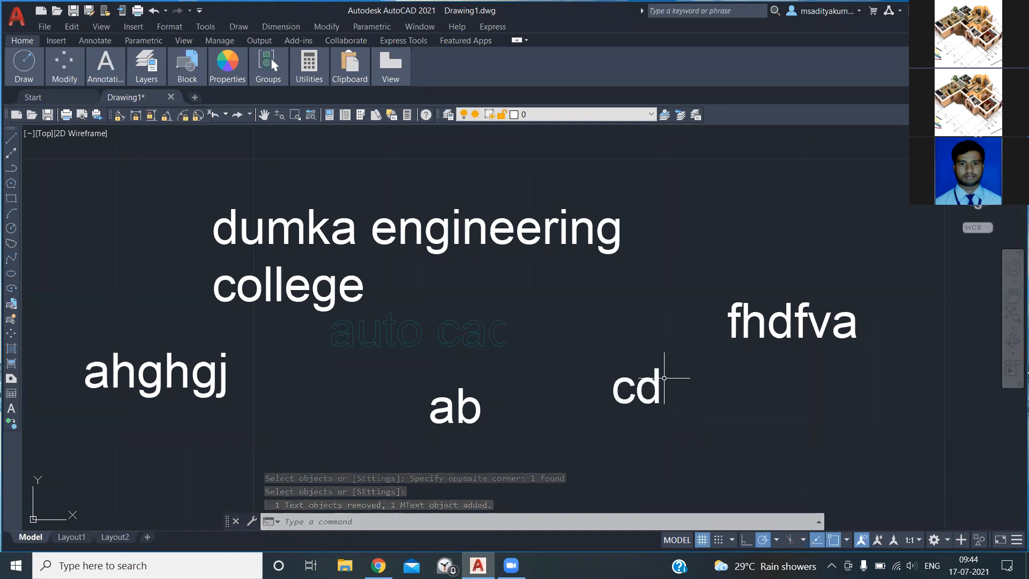
{"action": "type", "text": "et"}
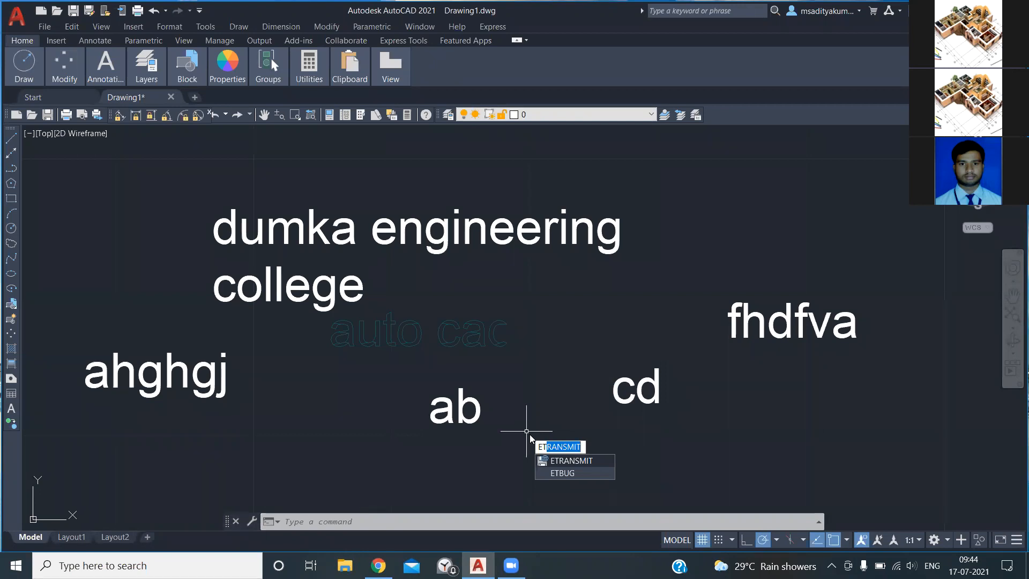
{"action": "key", "text": "BackSpace"}
{"action": "key", "text": "BackSpace"}
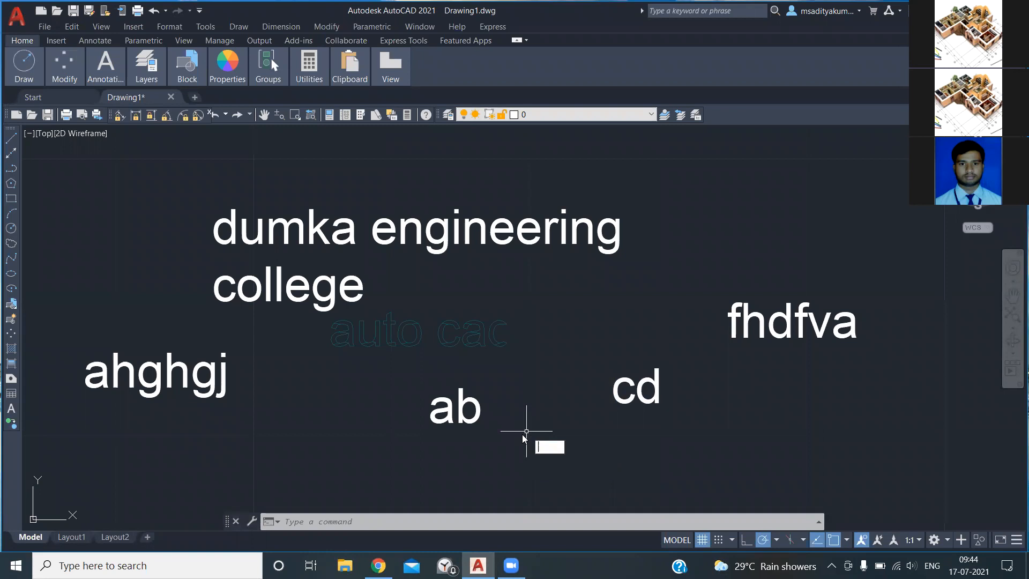
{"action": "type", "text": "ad"}
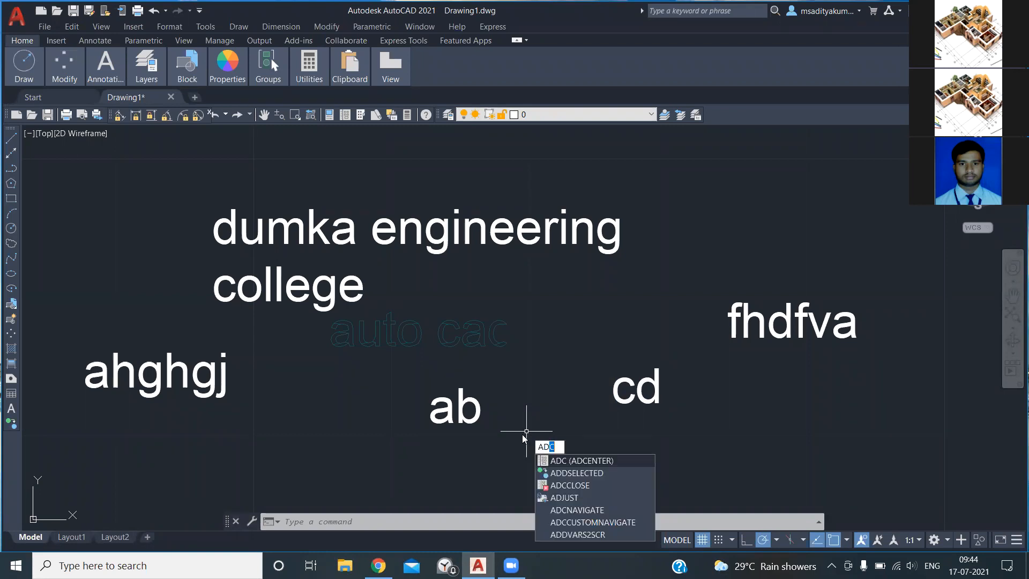
{"action": "key", "text": "BackSpace"}
{"action": "key", "text": "BackSpace"}
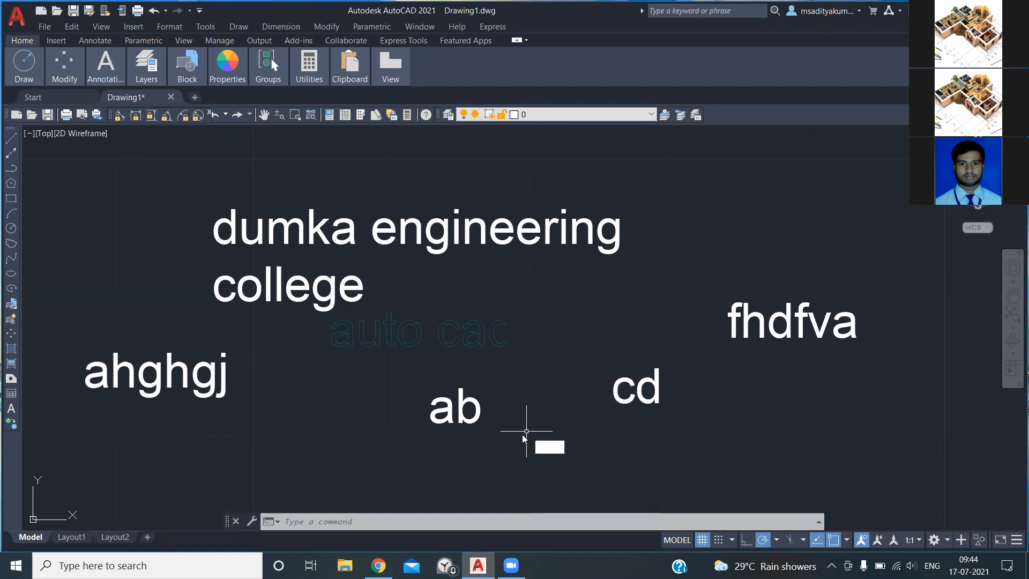
Step: Compare how the converted text "cd" and the single-line text "ab" open for editing with TEXTEDIT, without making changes
{"action": "type", "text": "ed"}
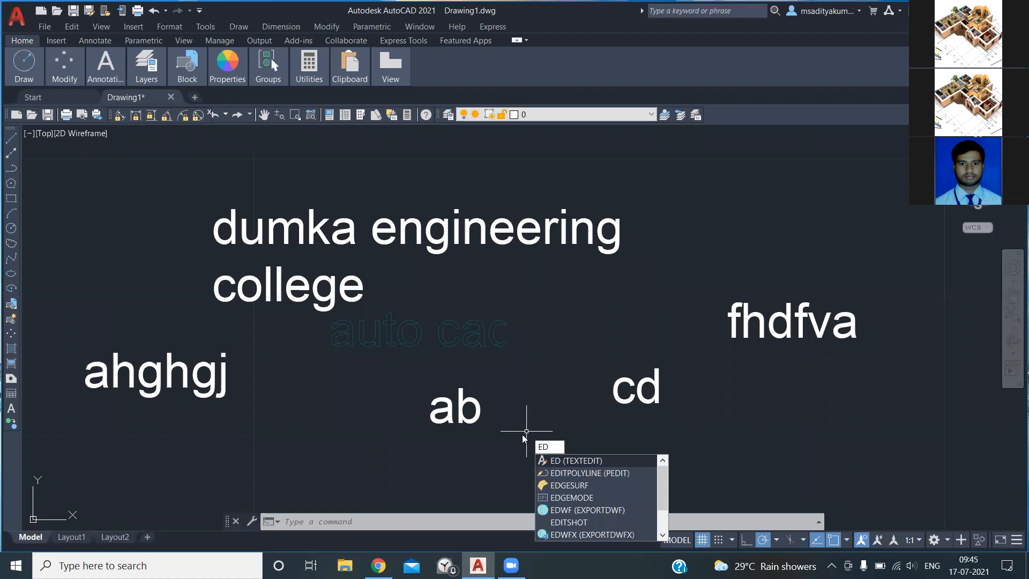
{"action": "key", "text": "Return"}
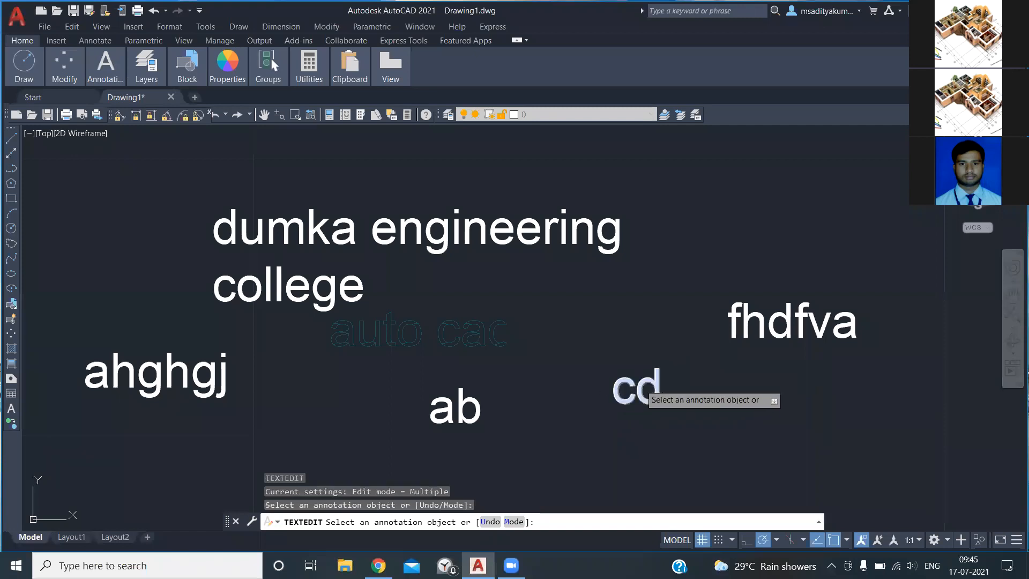
{"action": "left_click", "coordinate": [633, 386]}
{"action": "left_click_drag", "start_coordinate": [633, 406], "coordinate": [654, 400]}
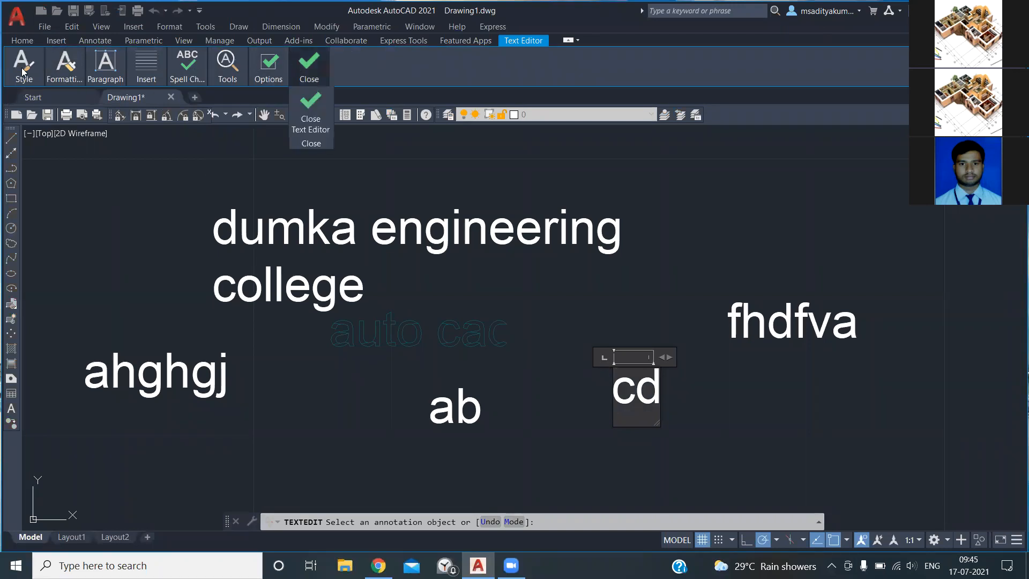
{"action": "left_click", "coordinate": [460, 402]}
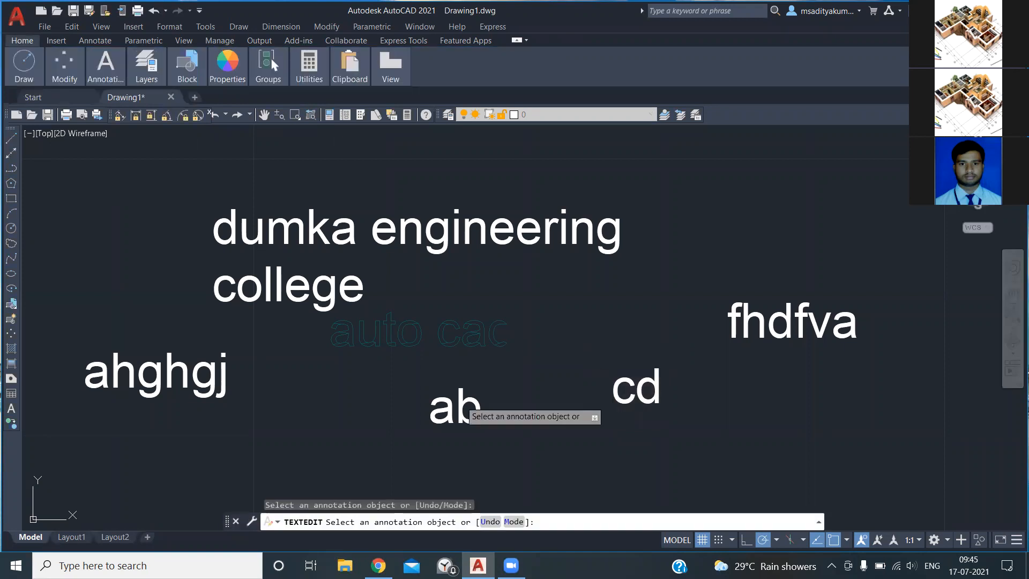
{"action": "left_click", "coordinate": [465, 401]}
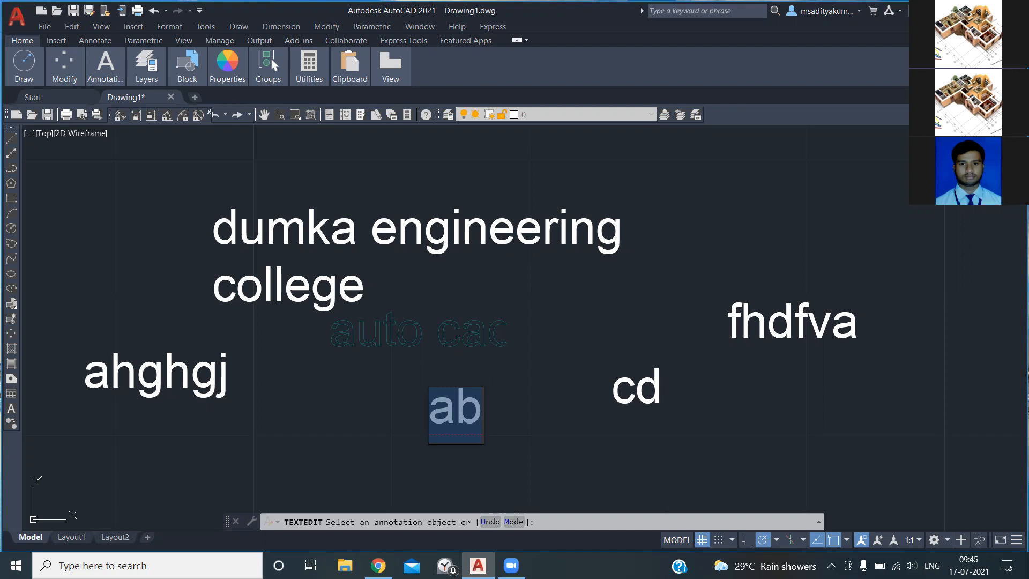
{"action": "left_click", "coordinate": [504, 380]}
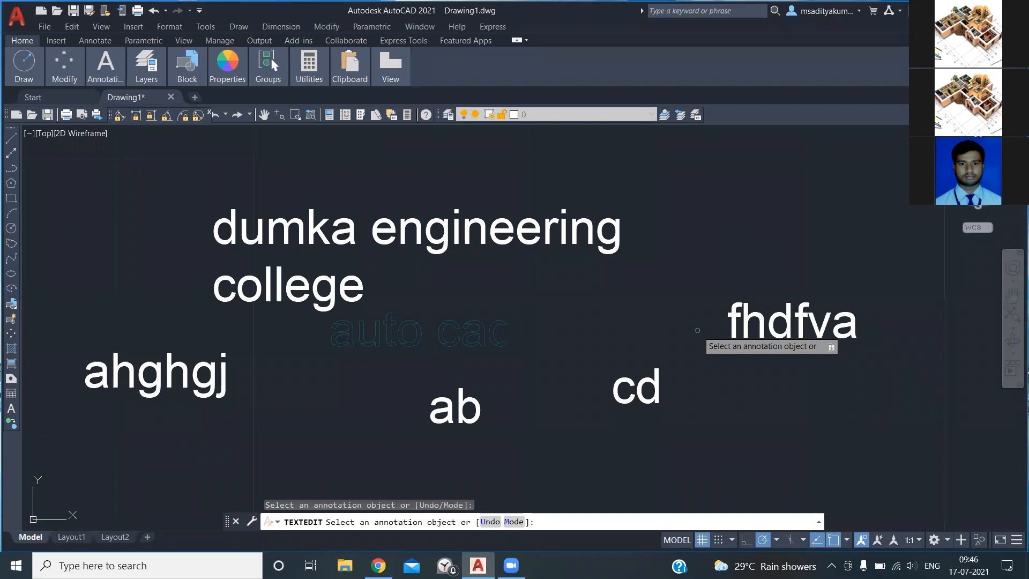
{"action": "key", "text": "Escape"}
{"action": "left_click", "coordinate": [348, 522]}
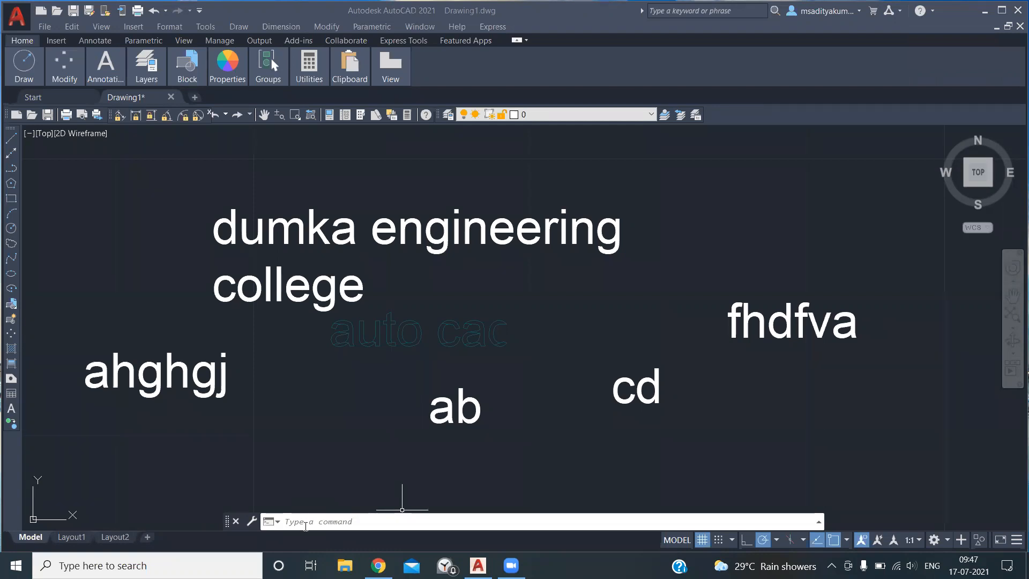
{"action": "type", "text": "txt"}
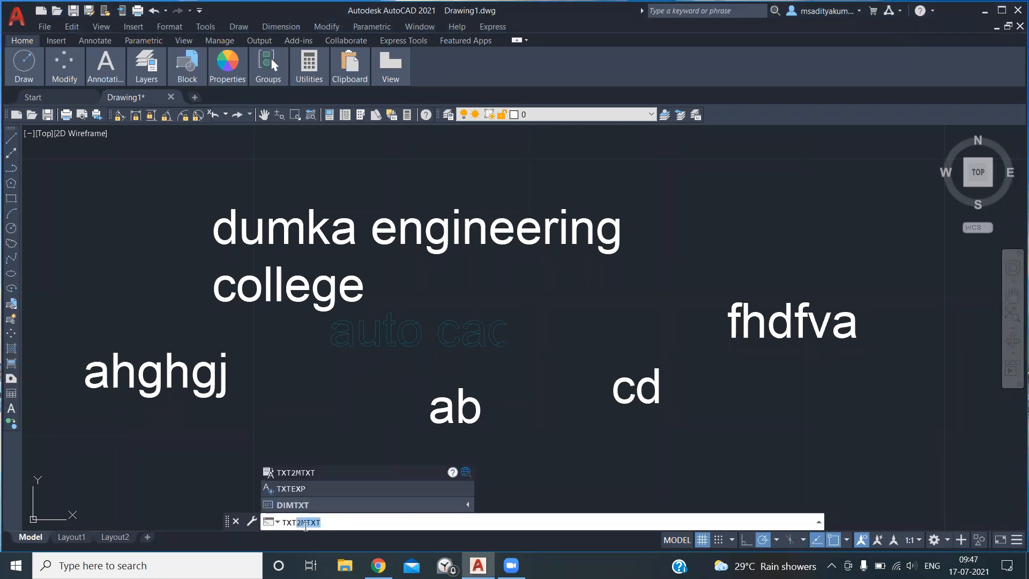
{"action": "type", "text": "fi"}
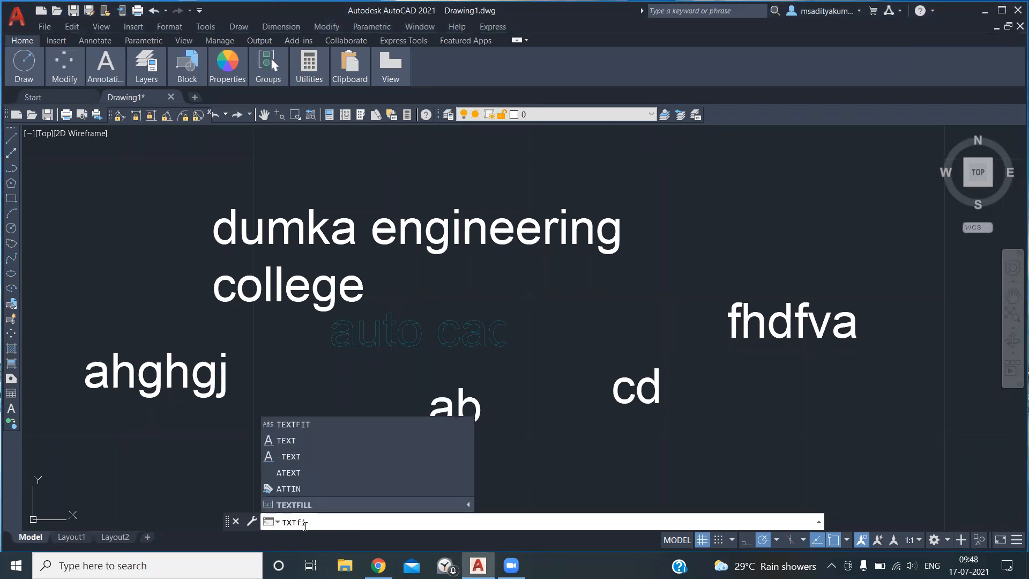
{"action": "type", "text": "t"}
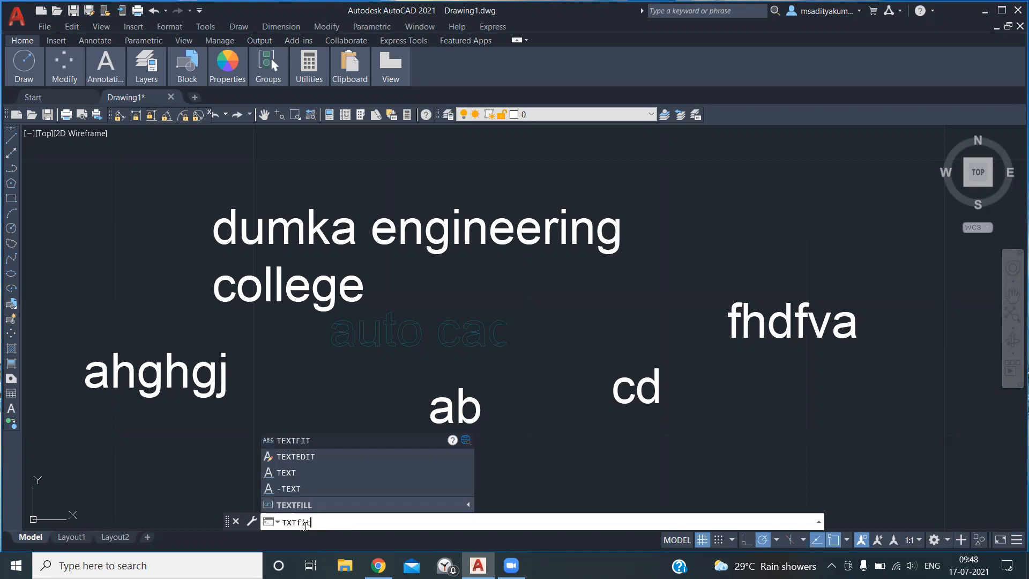
{"action": "key", "text": "BackSpace"}
{"action": "key", "text": "BackSpace"}
{"action": "key", "text": "BackSpace"}
{"action": "key", "text": "BackSpace"}
{"action": "key", "text": "BackSpace"}
{"action": "key", "text": "BackSpace"}
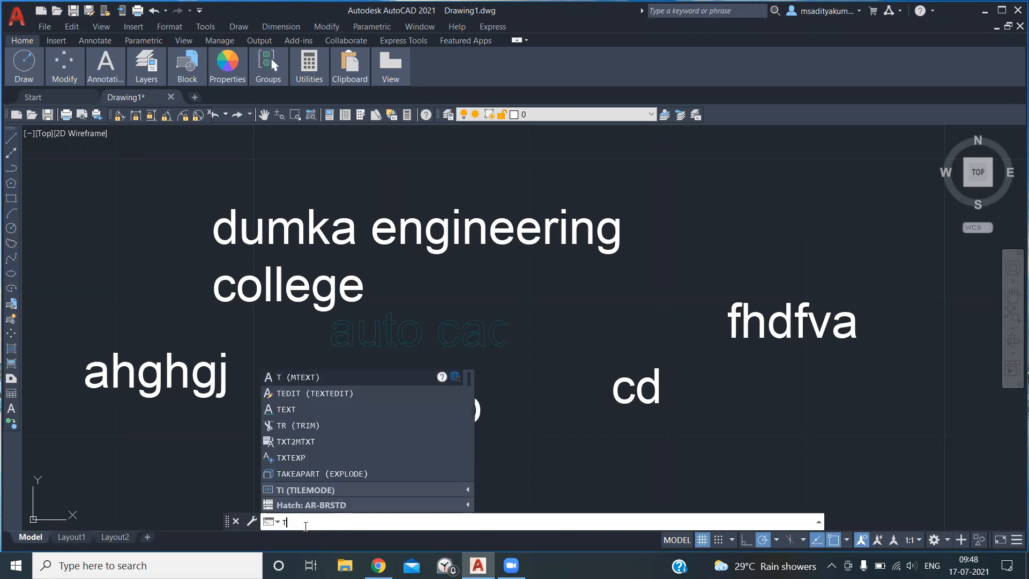
Step: Run TEXTFIT and try to pick the text "dumka engineering college" for stretching
{"action": "type", "text": "t"}
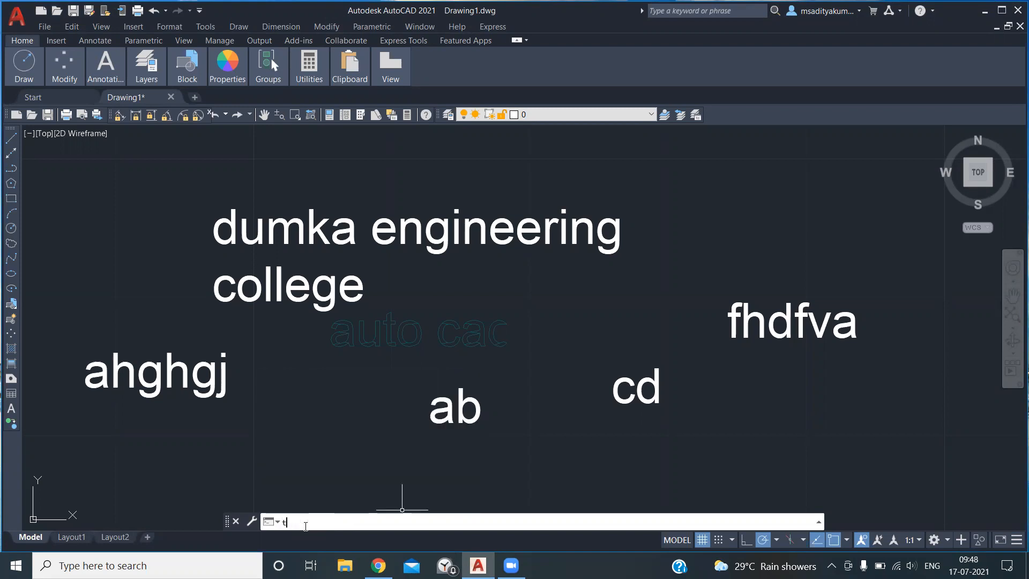
{"action": "type", "text": "extg"}
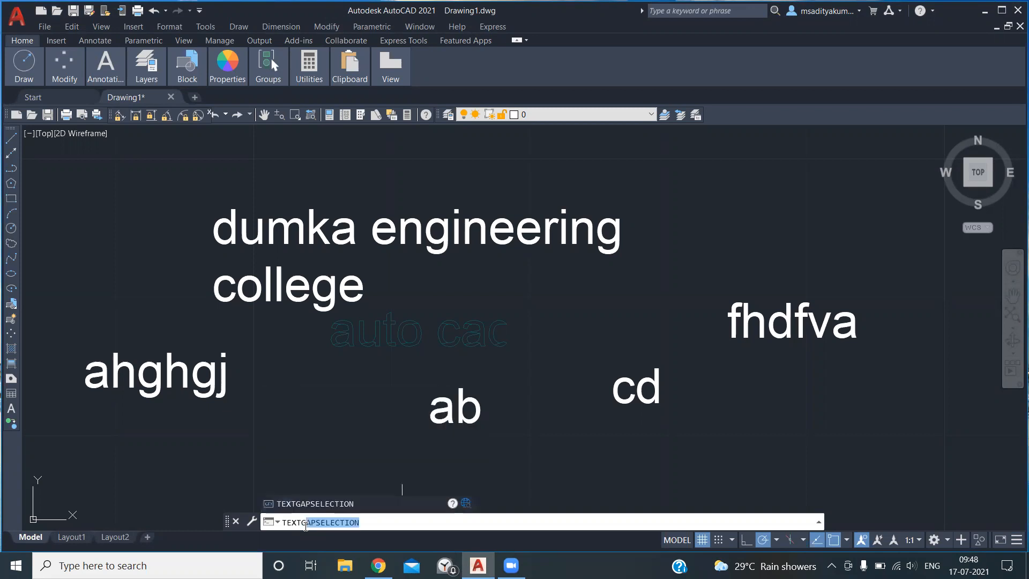
{"action": "type", "text": "fit"}
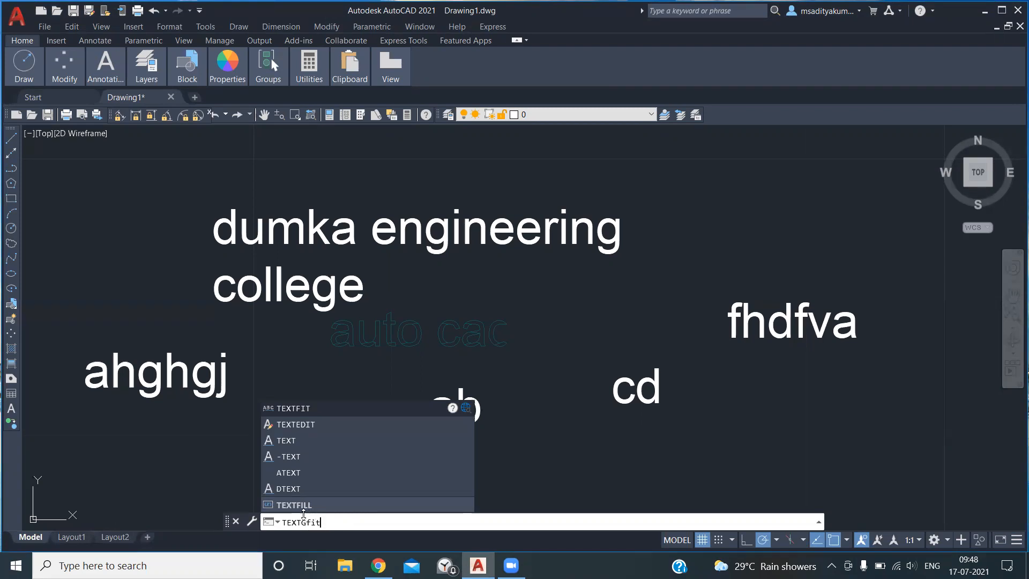
{"action": "left_click", "coordinate": [305, 522]}
{"action": "key", "text": "BackSpace"}
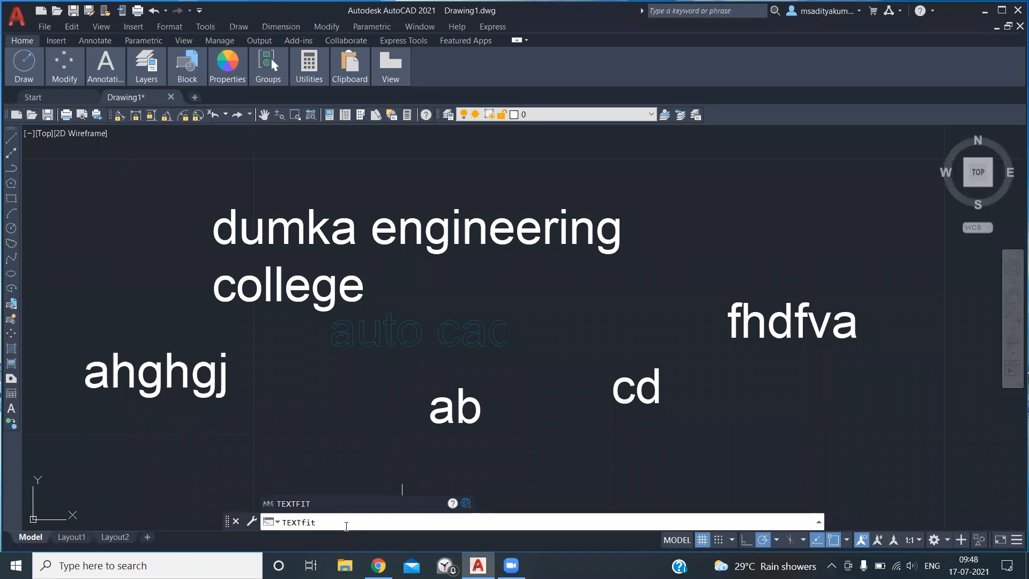
{"action": "key", "text": "Return"}
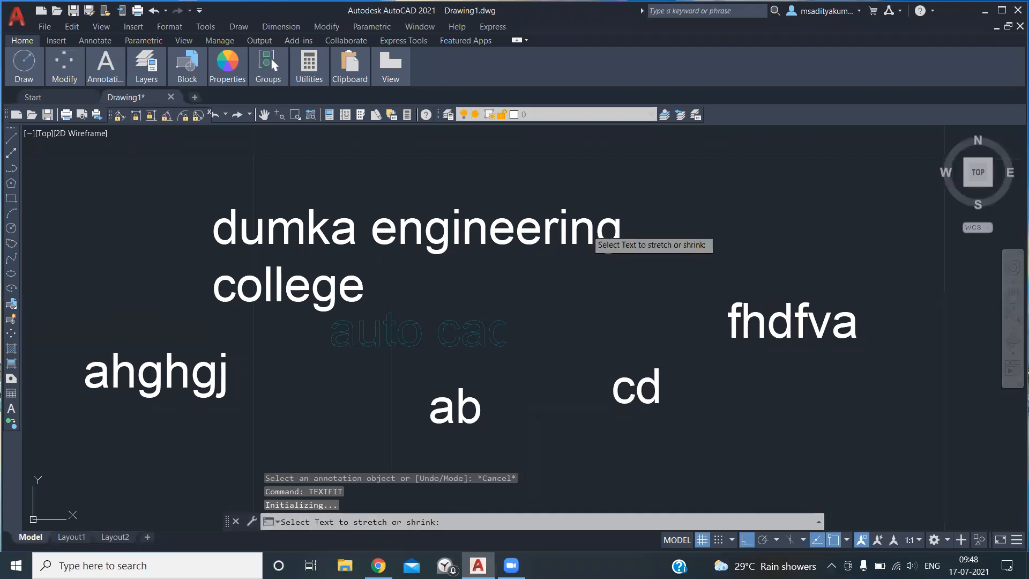
{"action": "left_click", "coordinate": [639, 198]}
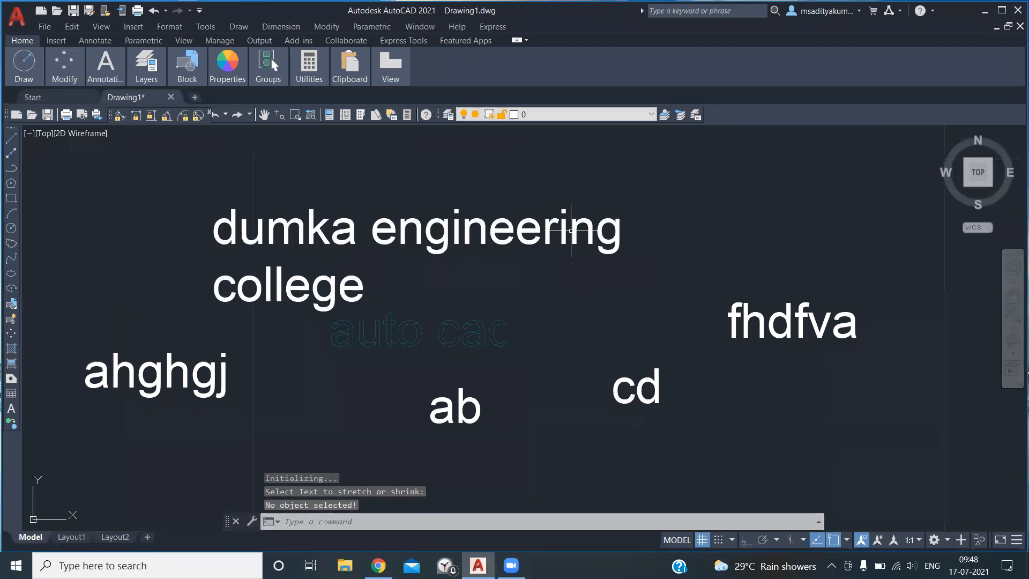
Step: Try to stretch the multiline text "dumka engineering college" with TEXTFIT by selecting it before running the command
{"action": "left_click", "coordinate": [343, 240]}
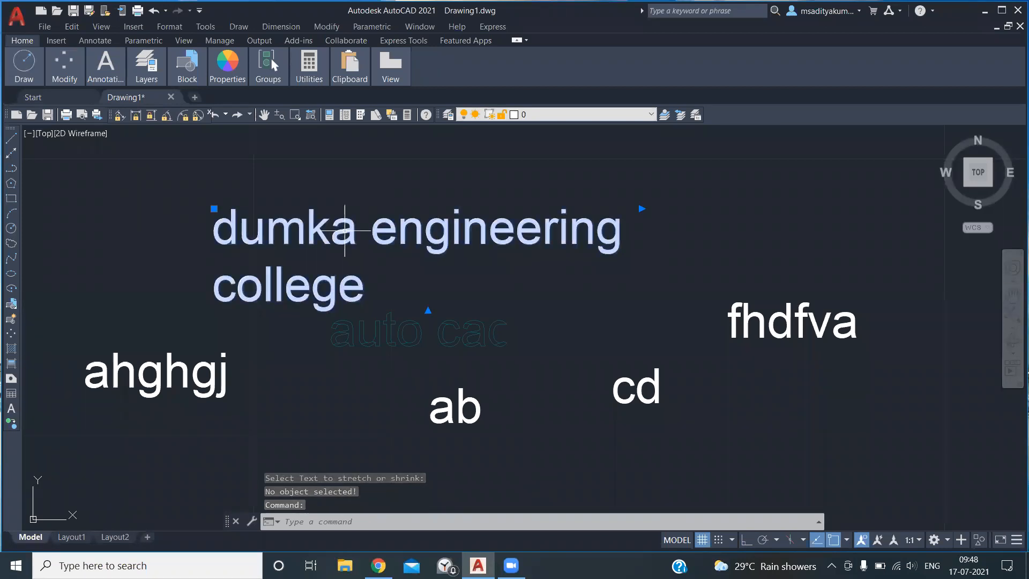
{"action": "left_click", "coordinate": [284, 521]}
{"action": "type", "text": "tx"}
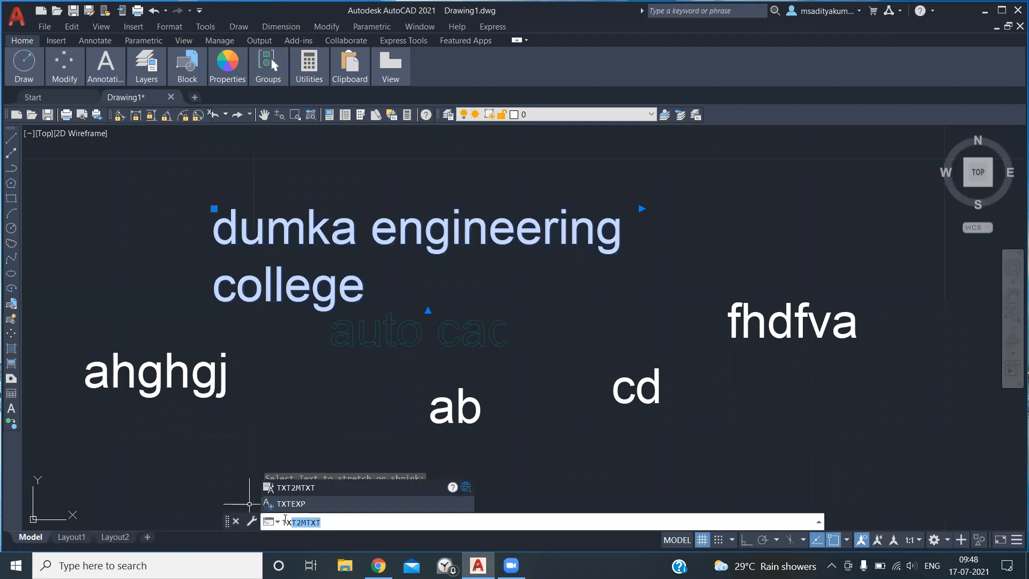
{"action": "key", "text": "BackSpace"}
{"action": "key", "text": "BackSpace"}
{"action": "key", "text": "BackSpace"}
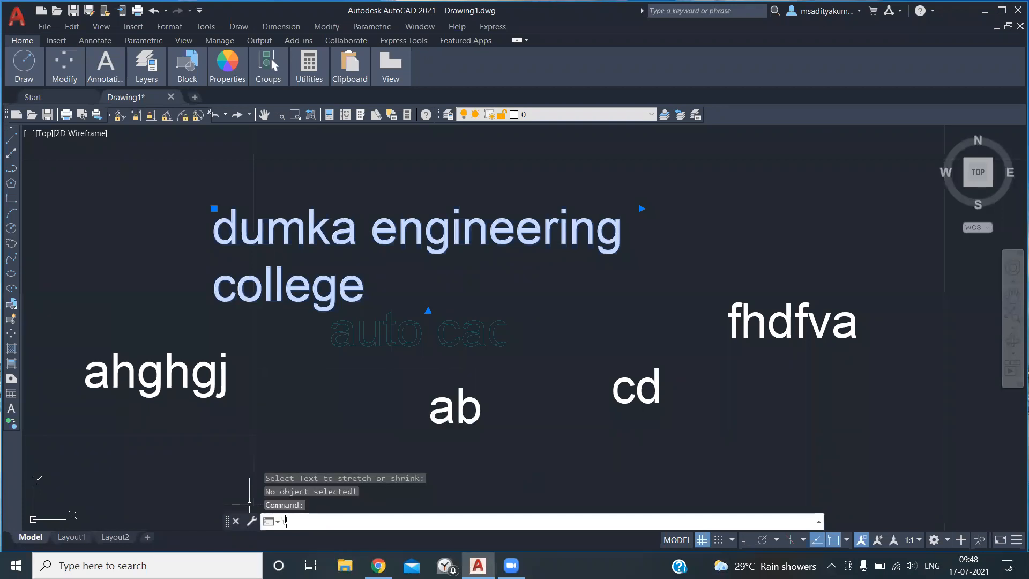
{"action": "type", "text": "text"}
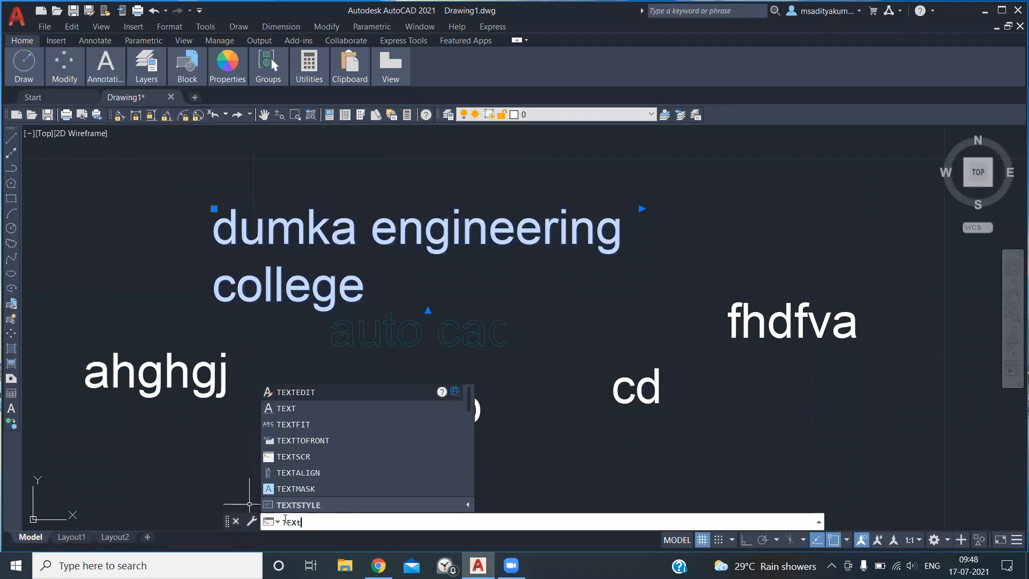
{"action": "type", "text": "fit"}
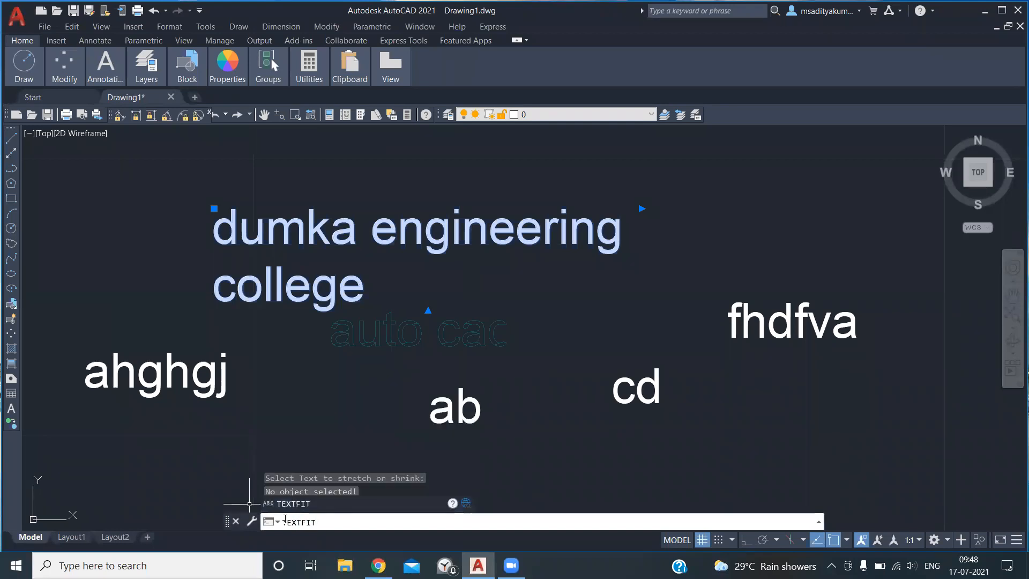
{"action": "key", "text": "Return"}
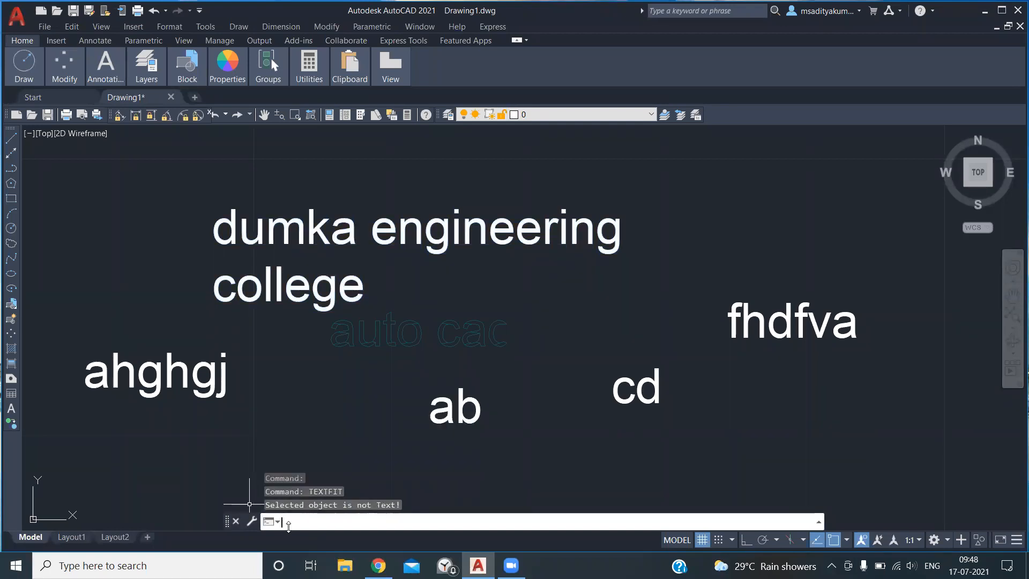
Step: Try to pick the single-line text "ab" for stretching with TEXTFIT, and clear the selection
{"action": "left_click", "coordinate": [307, 522]}
{"action": "type", "text": "tex"}
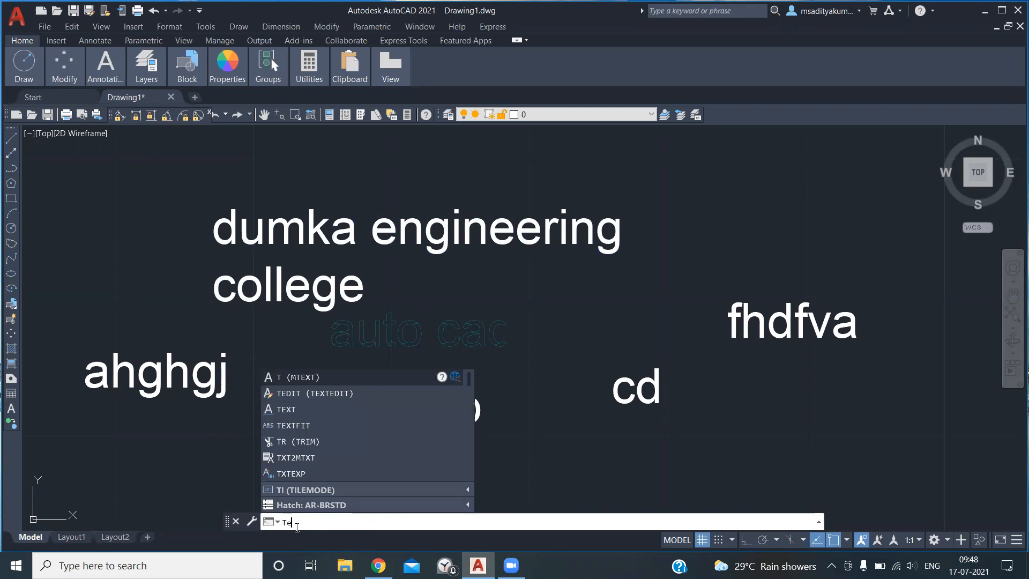
{"action": "type", "text": "T"}
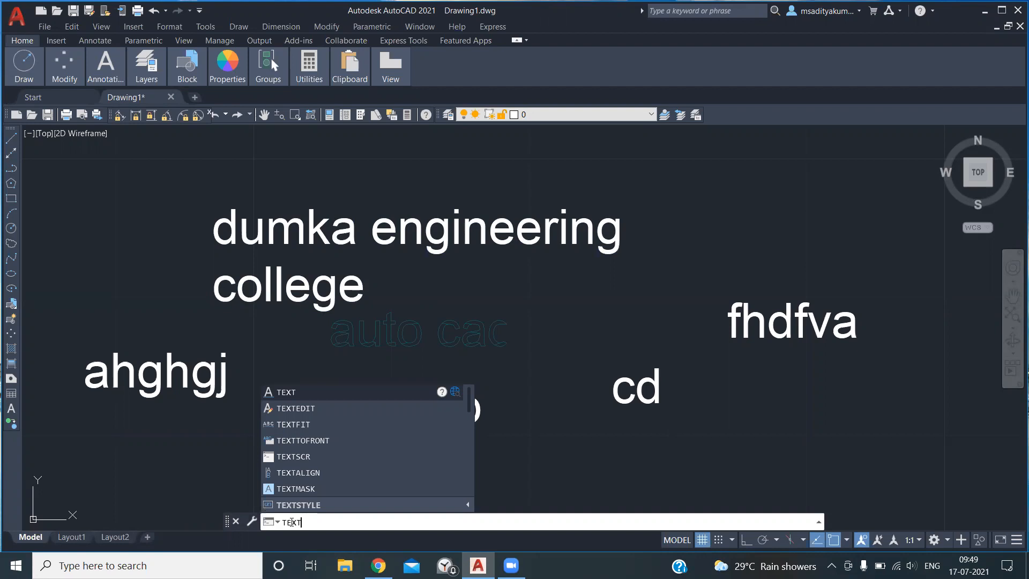
{"action": "type", "text": "FIt"}
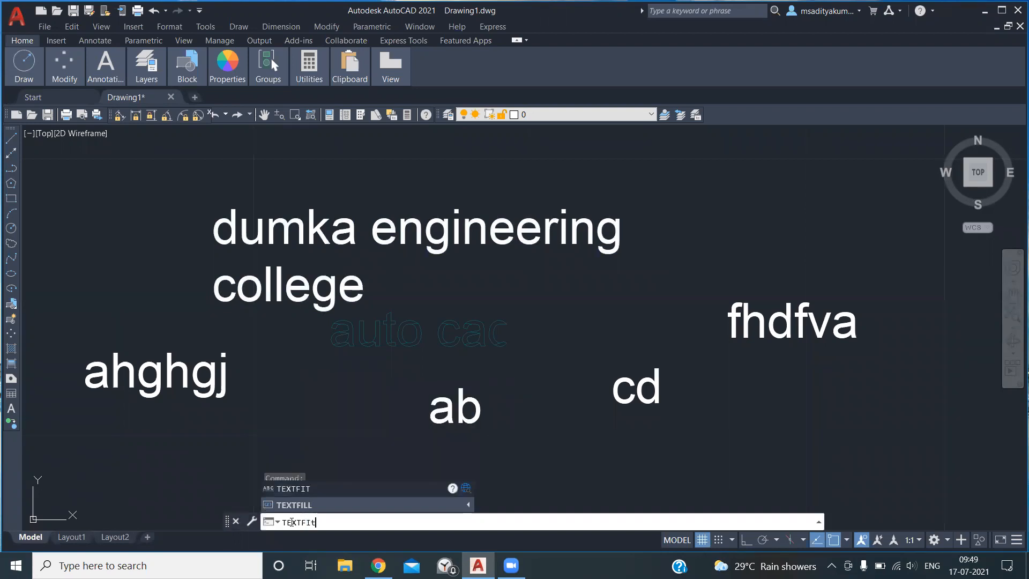
{"action": "key", "text": "Return"}
{"action": "key", "text": "Return"}
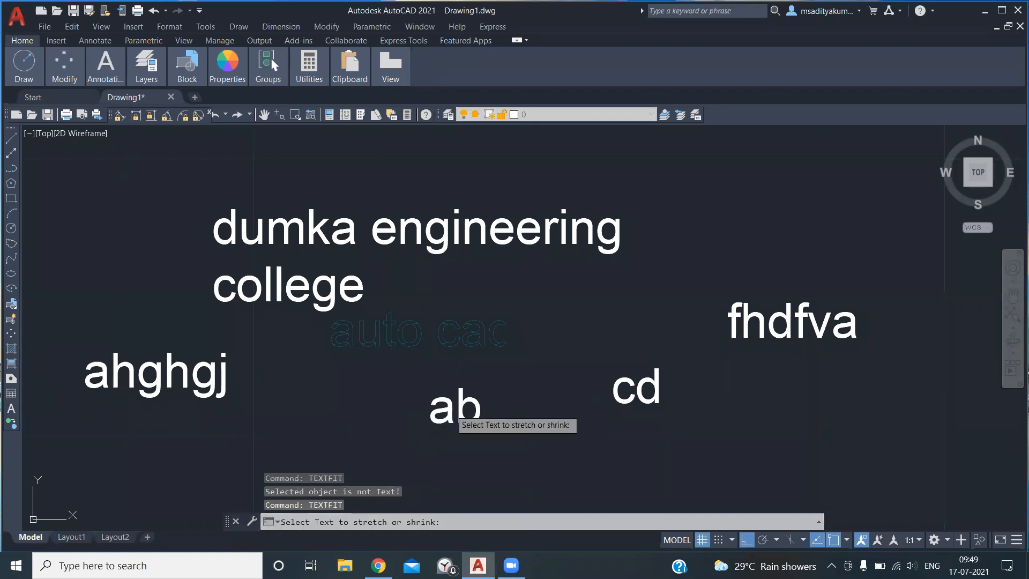
{"action": "left_click", "coordinate": [451, 410]}
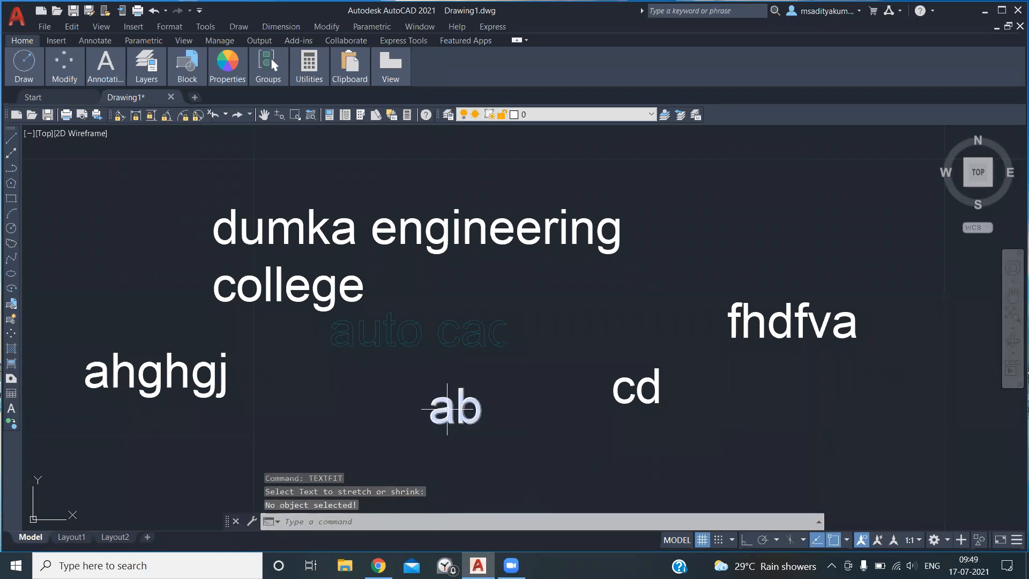
{"action": "left_click", "coordinate": [464, 404]}
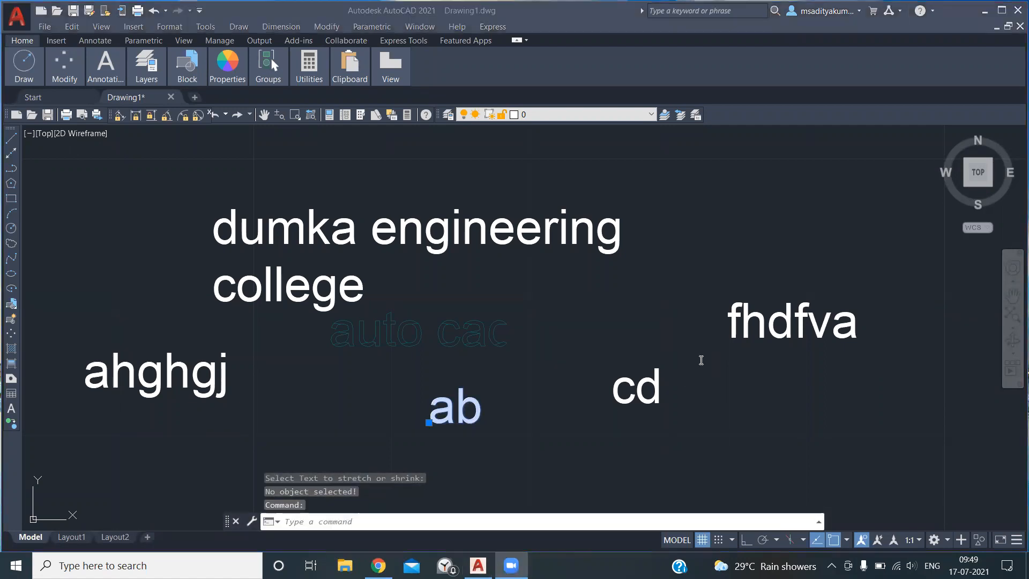
{"action": "key", "text": "Escape"}
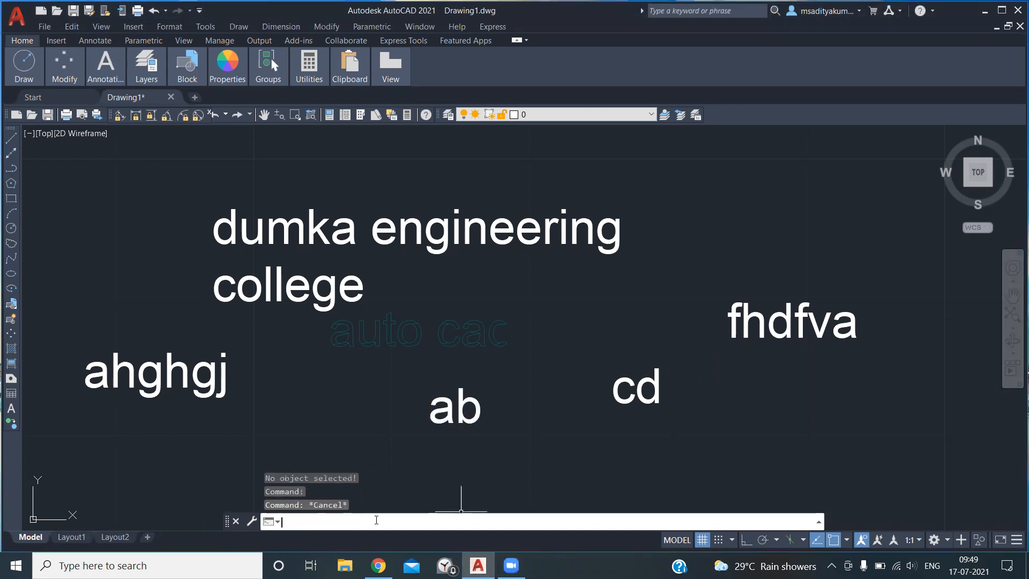
Step: Stretch the single-line text "ab" horizontally with TEXTFIT to an end point beyond "cd", below "fhdfva"
{"action": "key", "text": "Escape"}
{"action": "type", "text": "textf"}
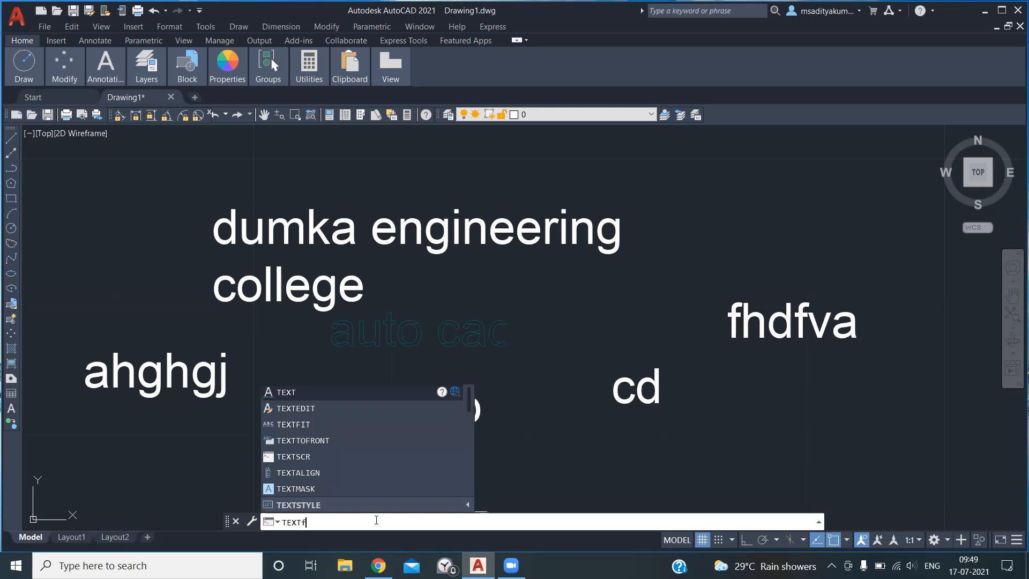
{"action": "type", "text": "it"}
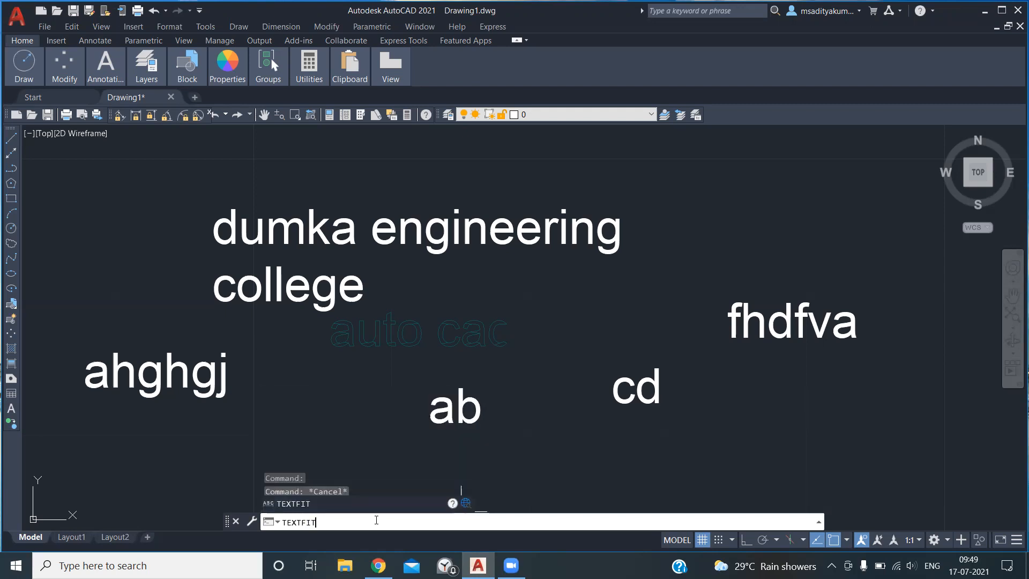
{"action": "key", "text": "Return"}
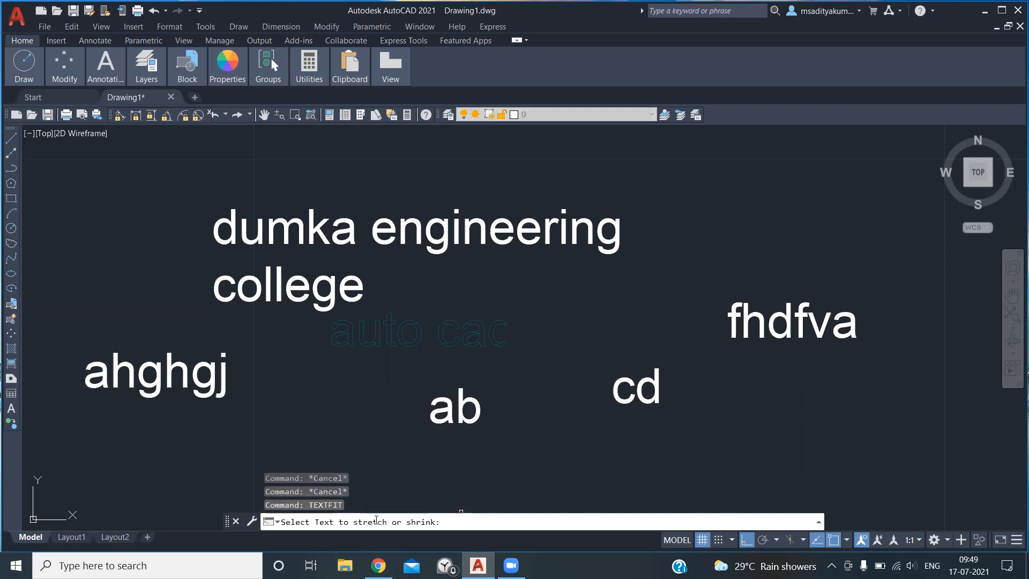
{"action": "left_click", "coordinate": [457, 412]}
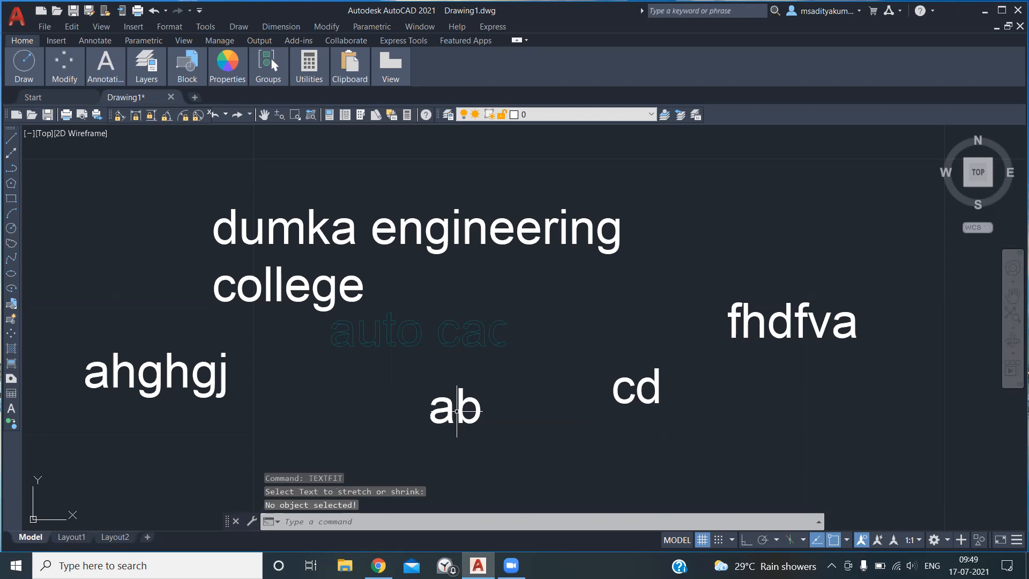
{"action": "left_click", "coordinate": [376, 526]}
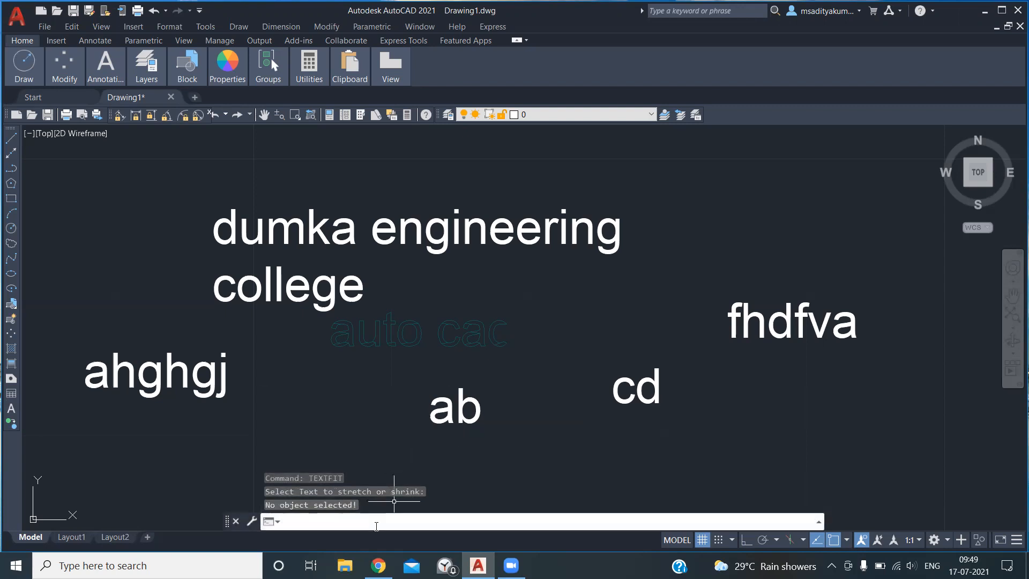
{"action": "key", "text": "Return"}
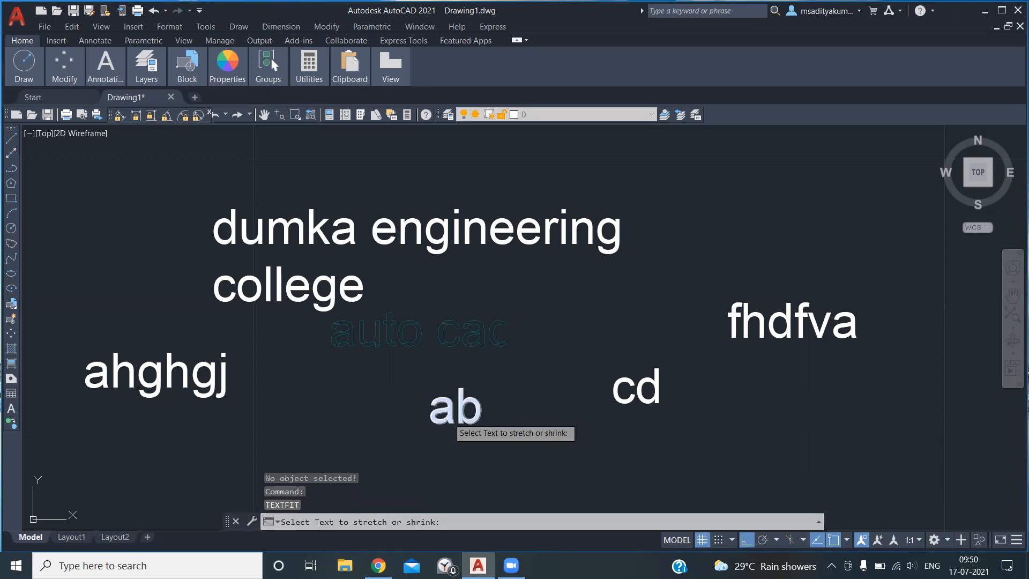
{"action": "left_click", "coordinate": [453, 417]}
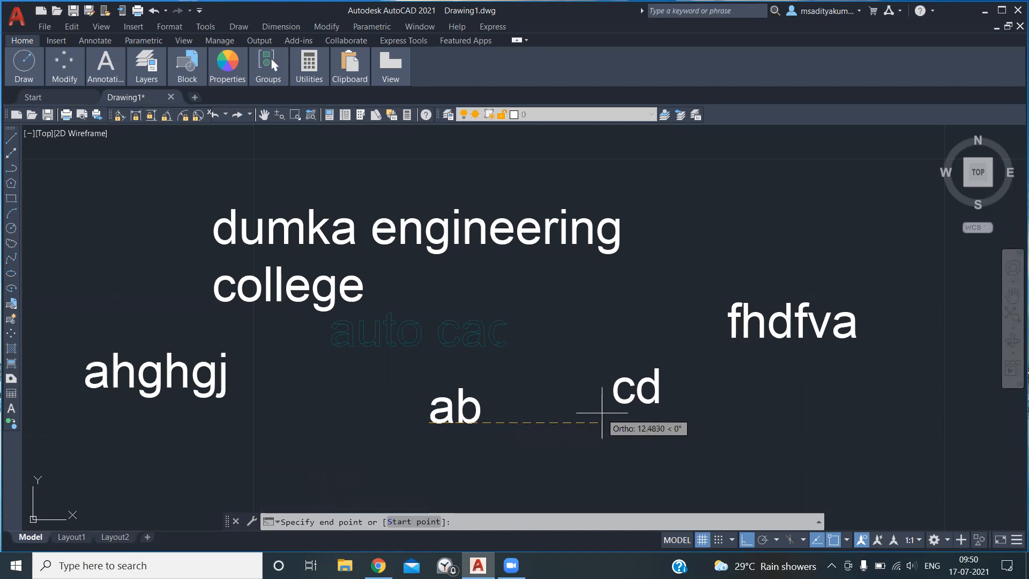
{"action": "left_click", "coordinate": [798, 411]}
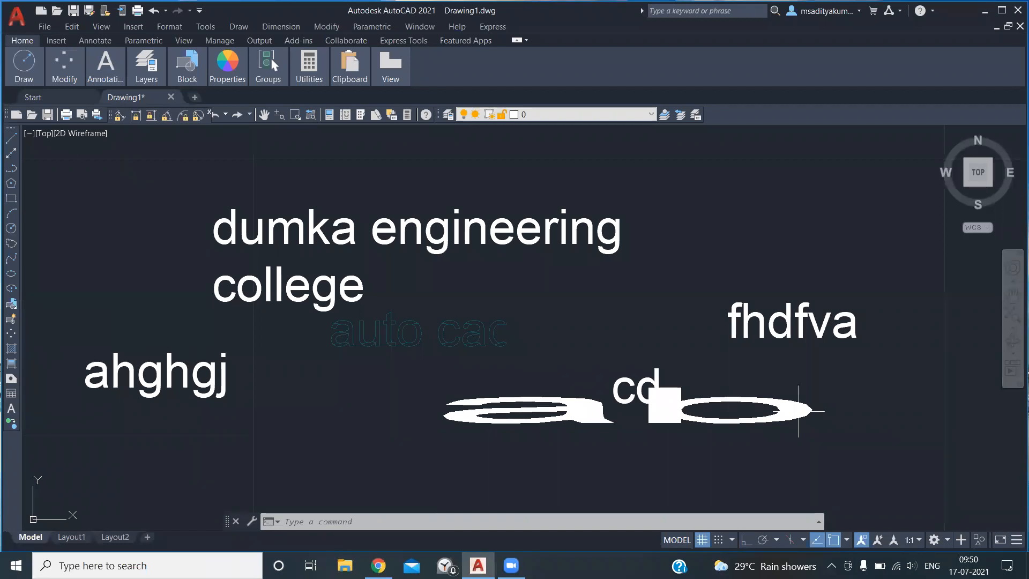
Step: Try TEXTFIT on the multiline text "dumka engineering college" by picking it at the selection prompt
{"action": "type", "text": "TEXTFIT"}
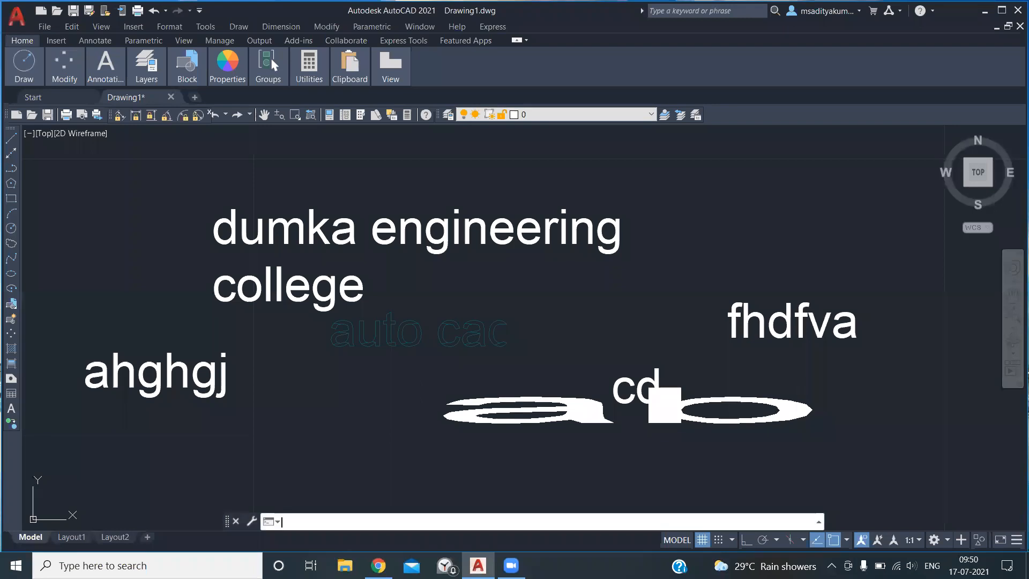
{"action": "key", "text": "Return"}
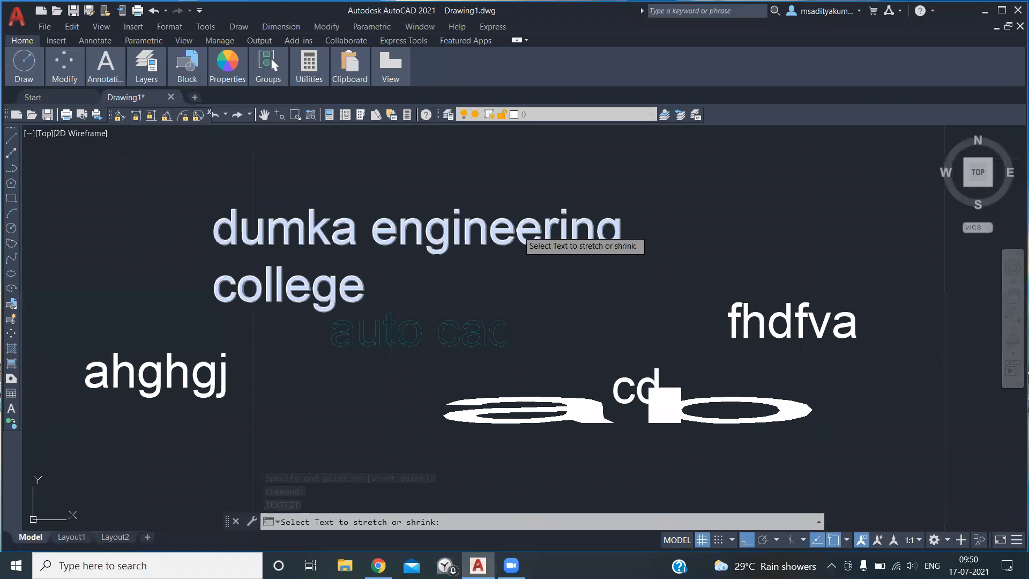
{"action": "left_click", "coordinate": [516, 230]}
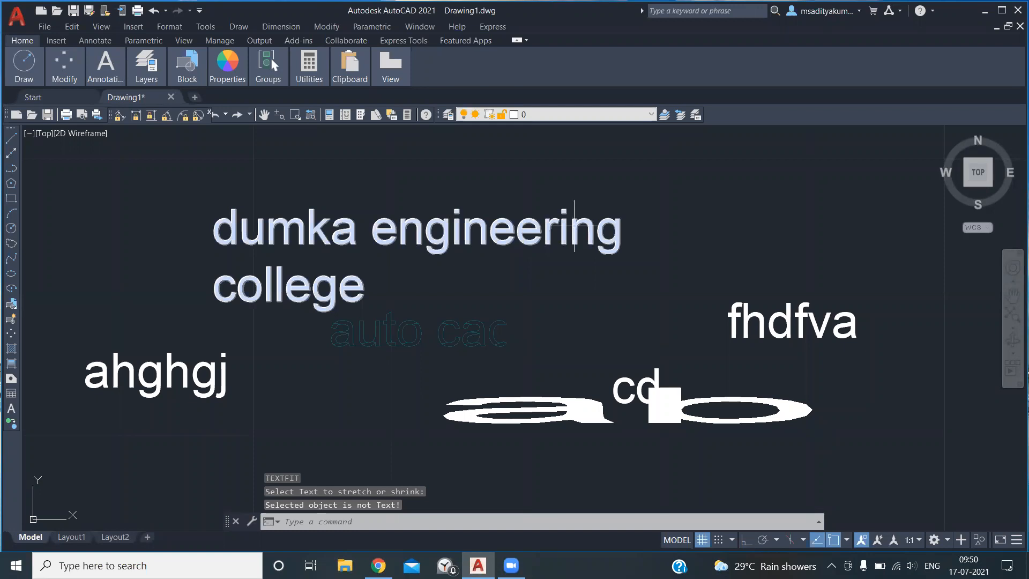
{"action": "left_click", "coordinate": [680, 214]}
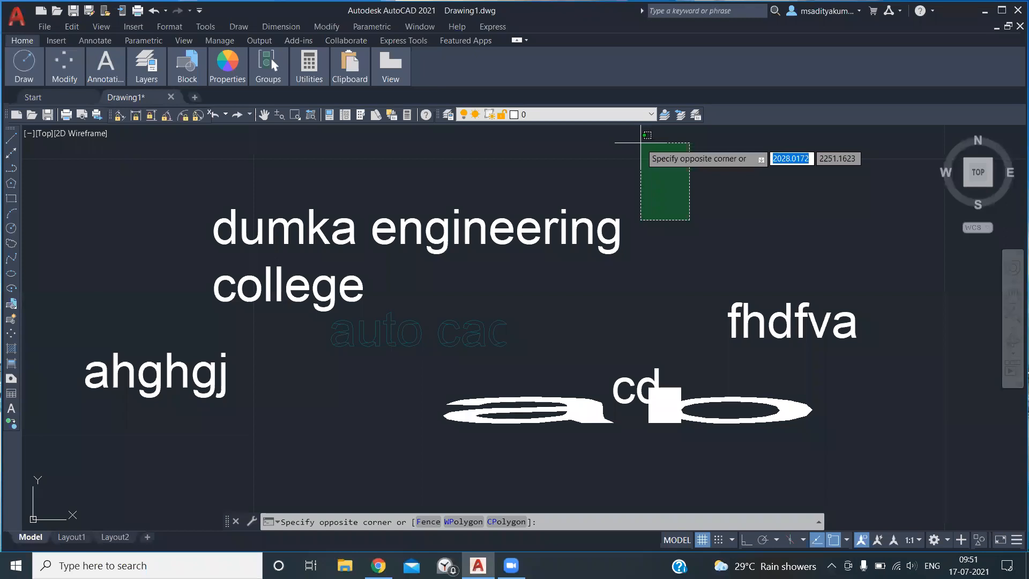
{"action": "left_click", "coordinate": [793, 189]}
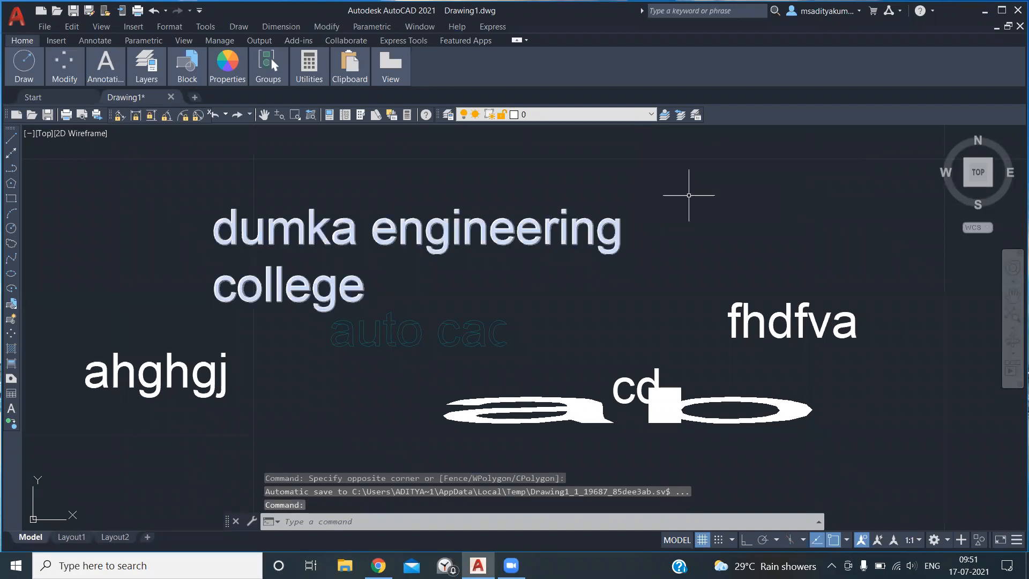
{"action": "left_click", "coordinate": [851, 180]}
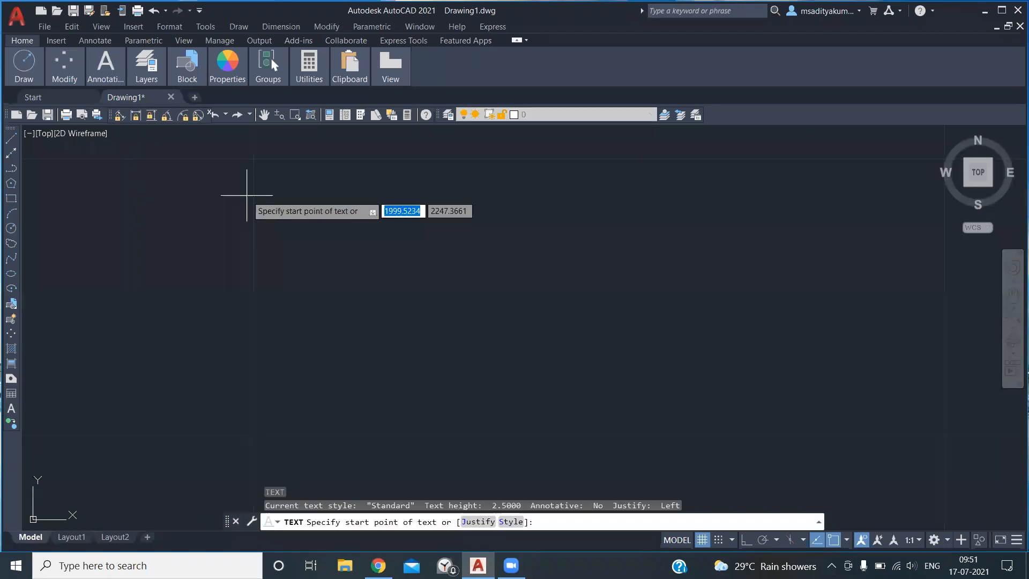
Step: Create the single-line text "dfd" in an empty area with height 25, rotated so it reads downward
{"action": "left_click", "coordinate": [246, 195]}
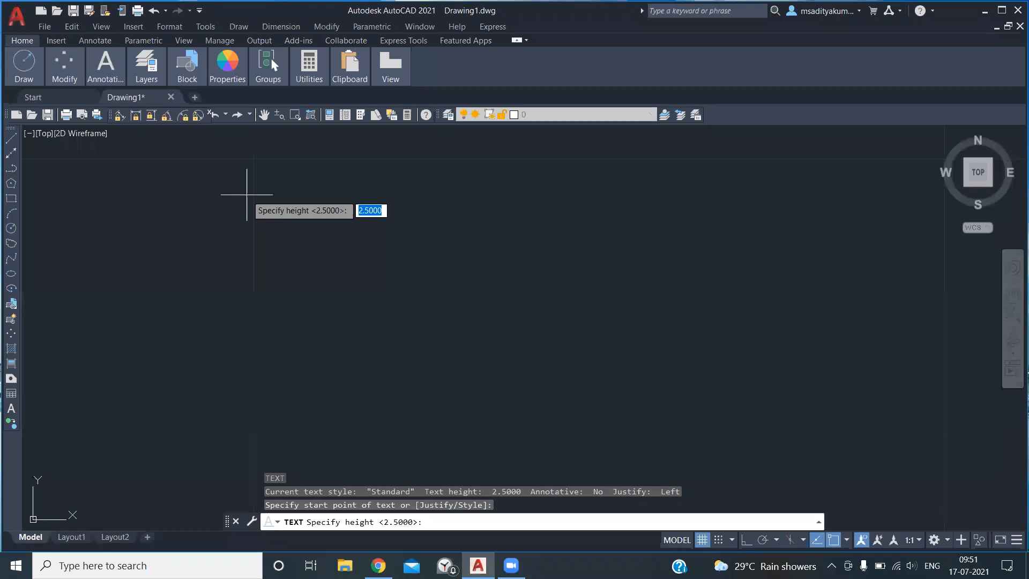
{"action": "type", "text": "25"}
{"action": "key", "text": "Return"}
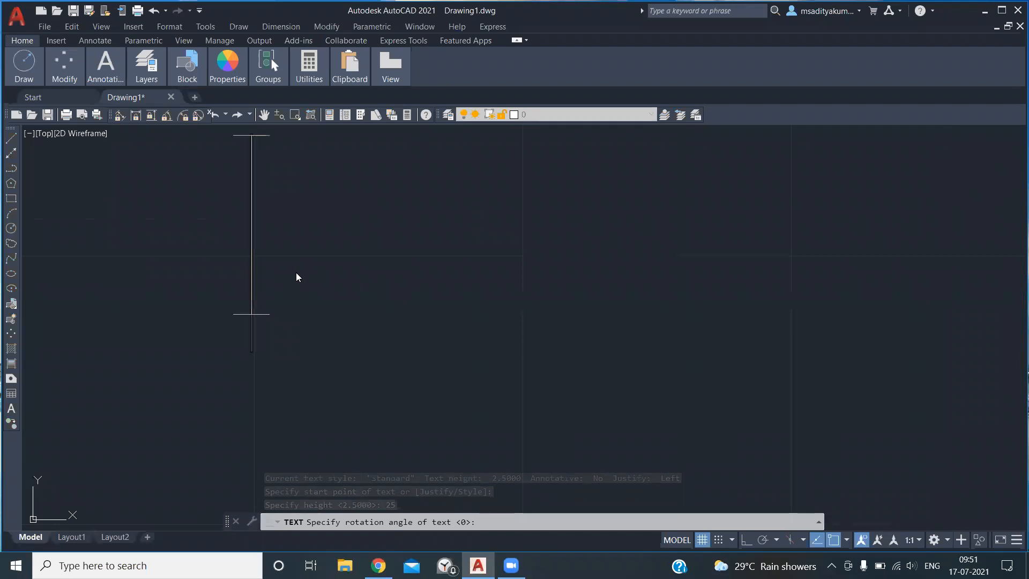
{"action": "type", "text": "df"}
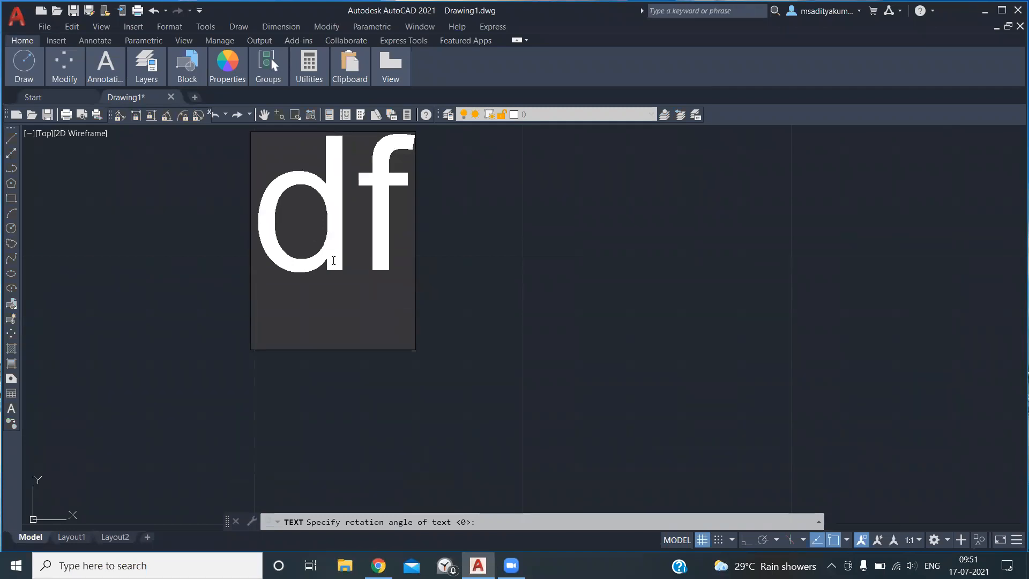
{"action": "type", "text": "d"}
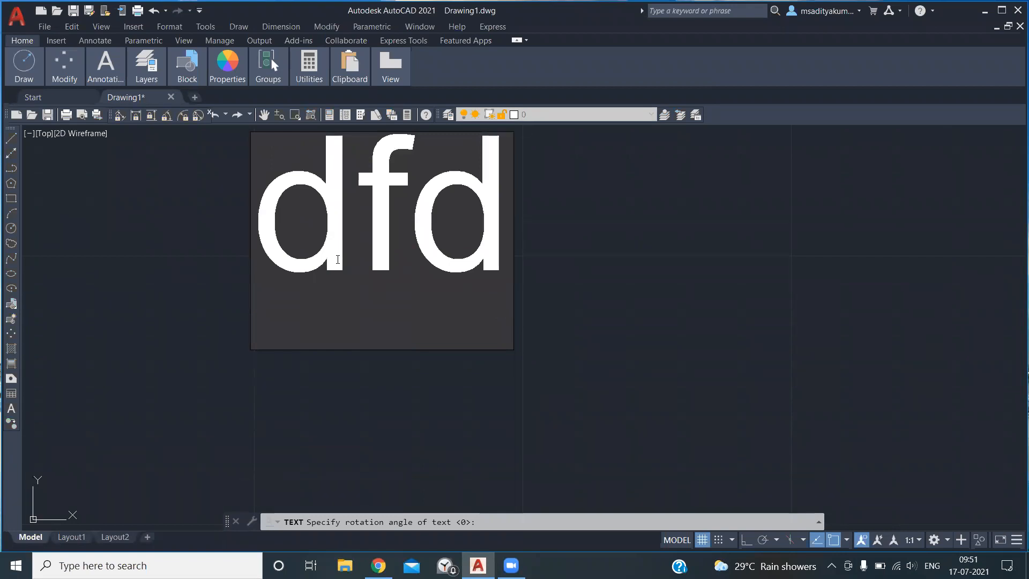
{"action": "left_click", "coordinate": [651, 213]}
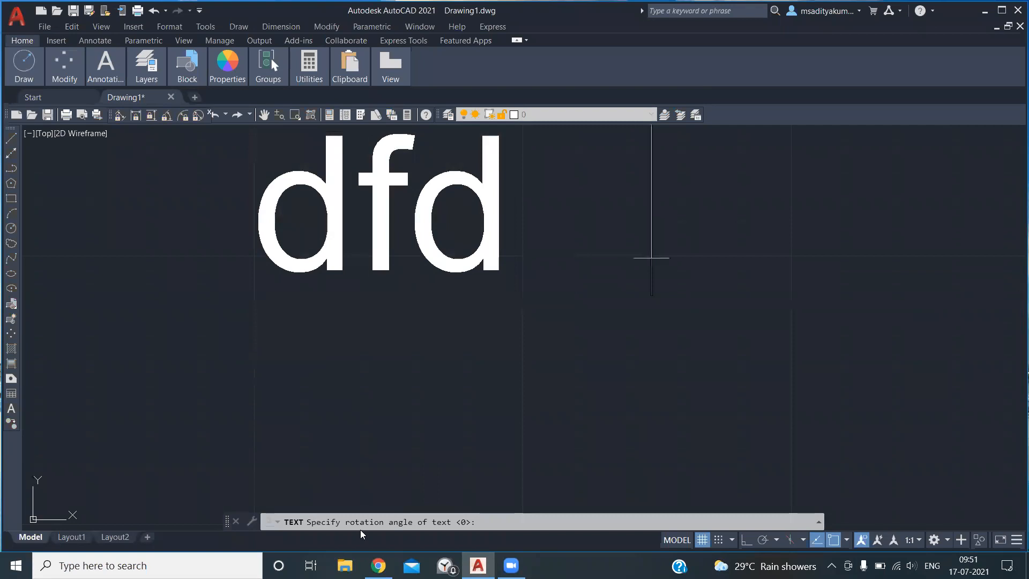
{"action": "key", "text": "Return"}
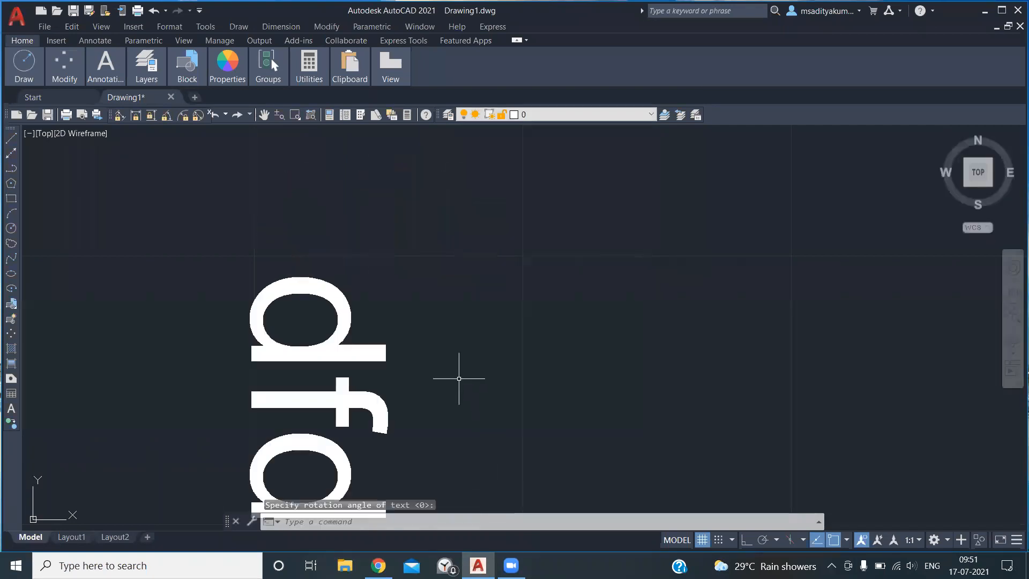
{"action": "left_click_drag", "start_coordinate": [301, 327], "coordinate": [297, 238]}
{"action": "left_click", "coordinate": [413, 283]}
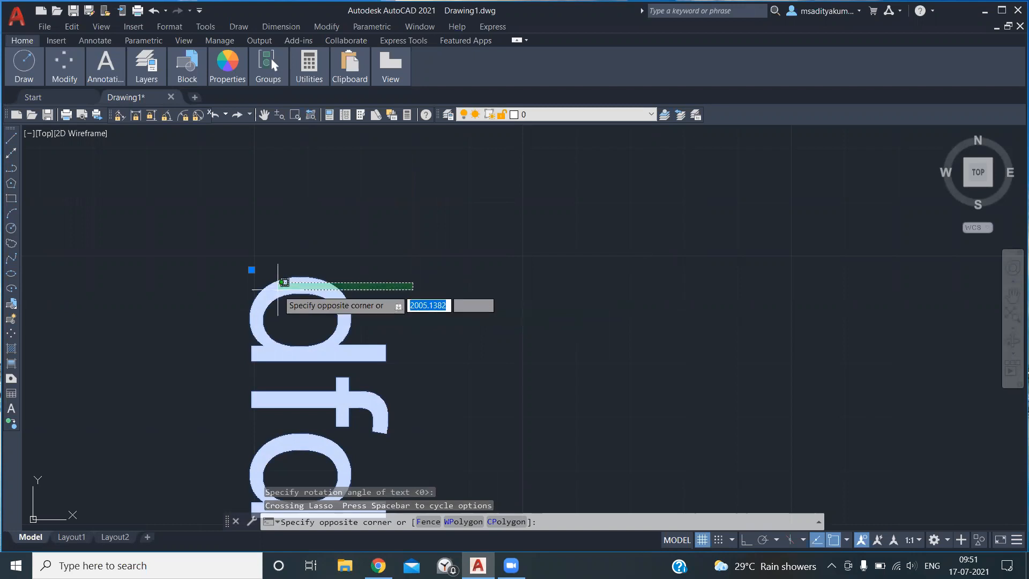
{"action": "left_click", "coordinate": [435, 262]}
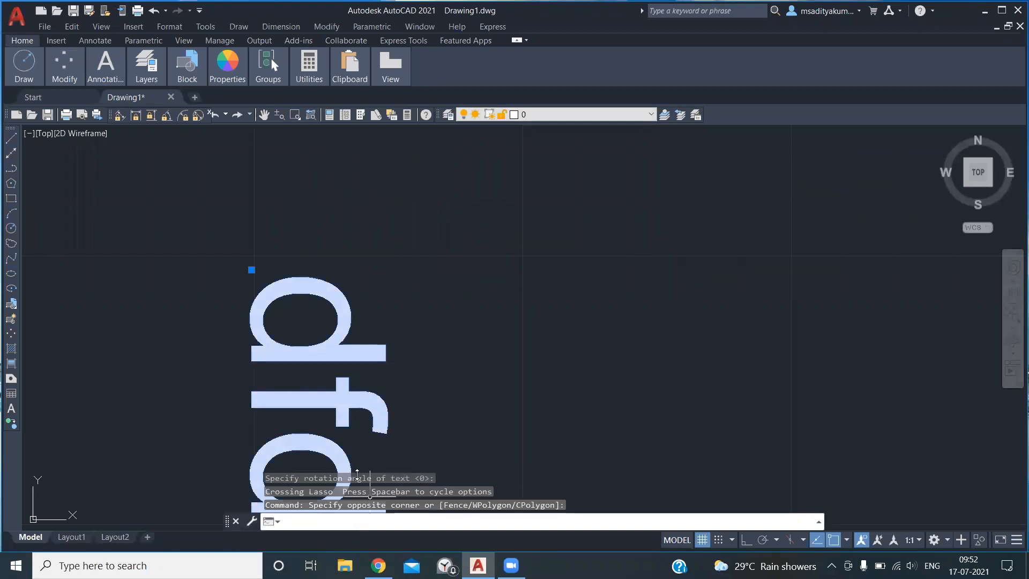
{"action": "key", "text": "Escape"}
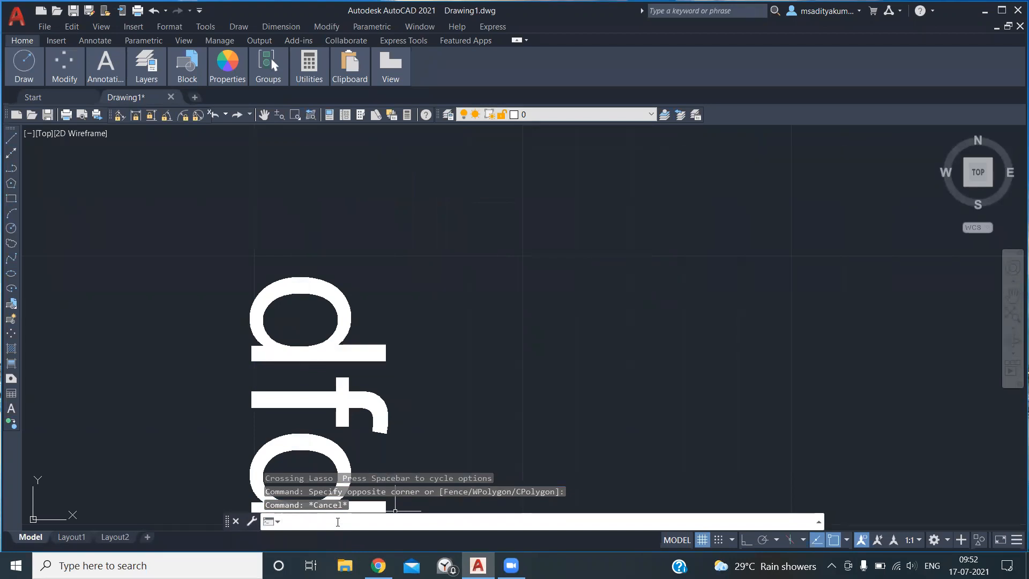
Step: Fit the rotated text "dfd" with TEXTFIT, using an end point straight above its start point
{"action": "type", "text": "T"}
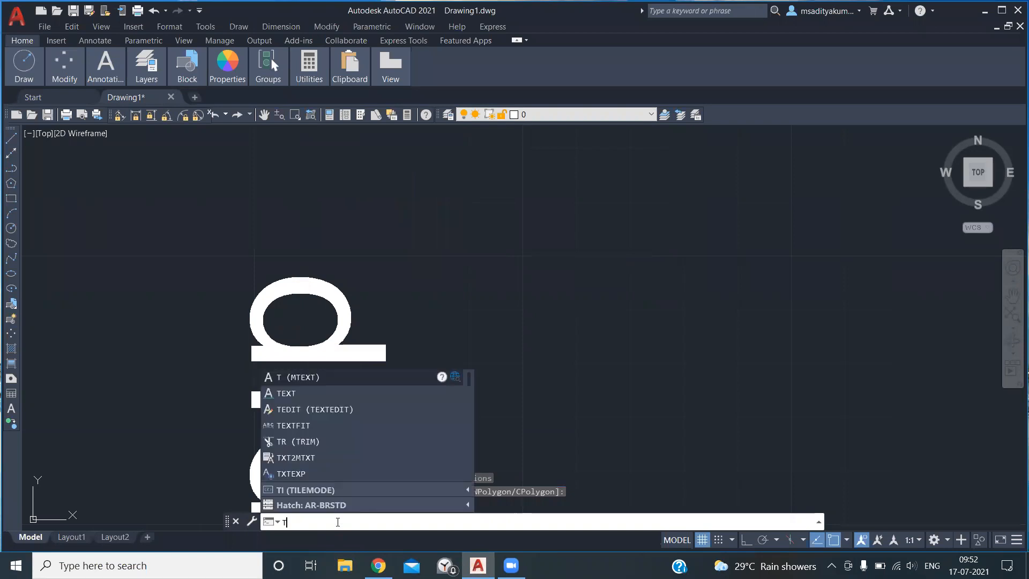
{"action": "type", "text": "ExT"}
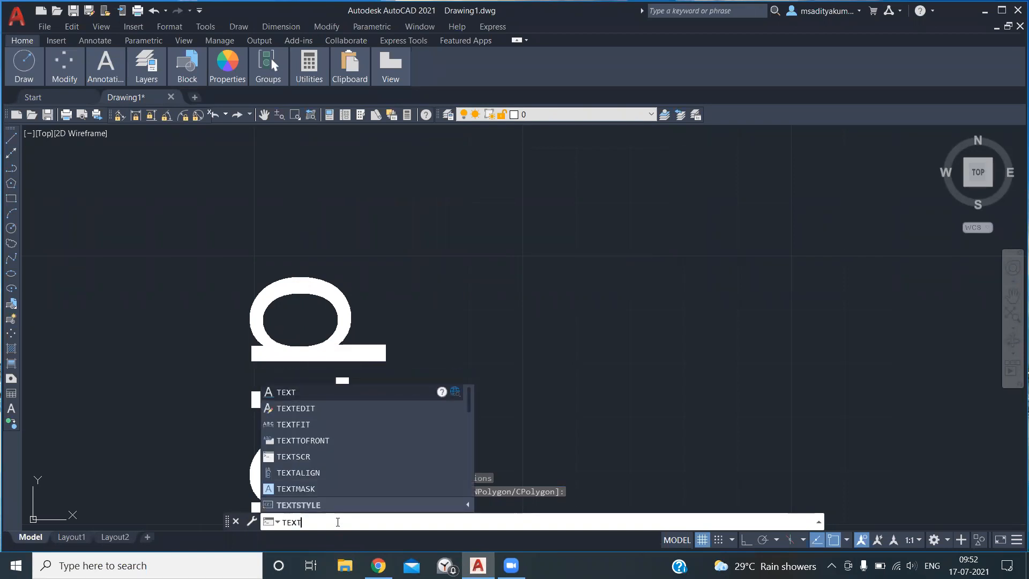
{"action": "type", "text": "FIT"}
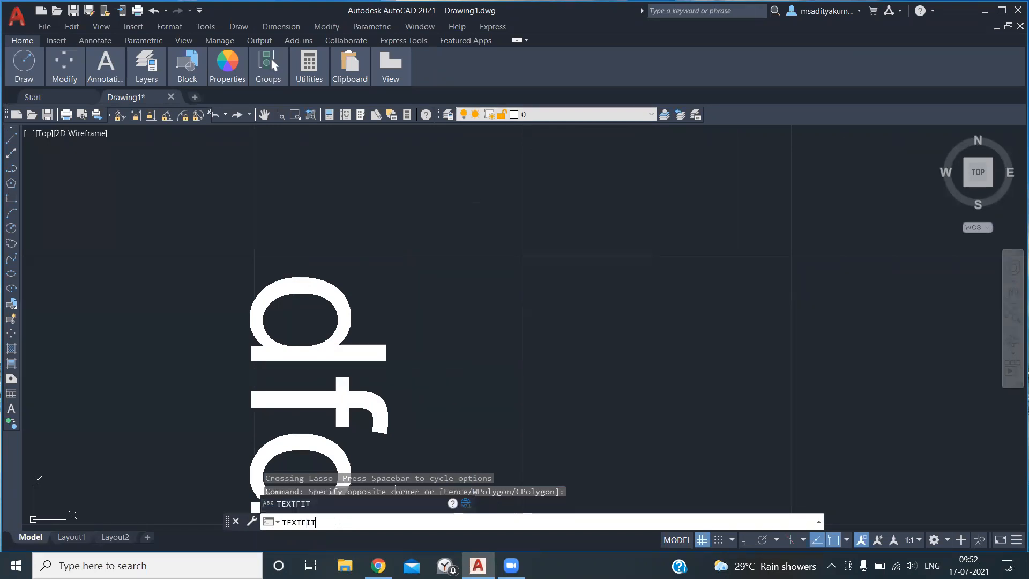
{"action": "key", "text": "Return"}
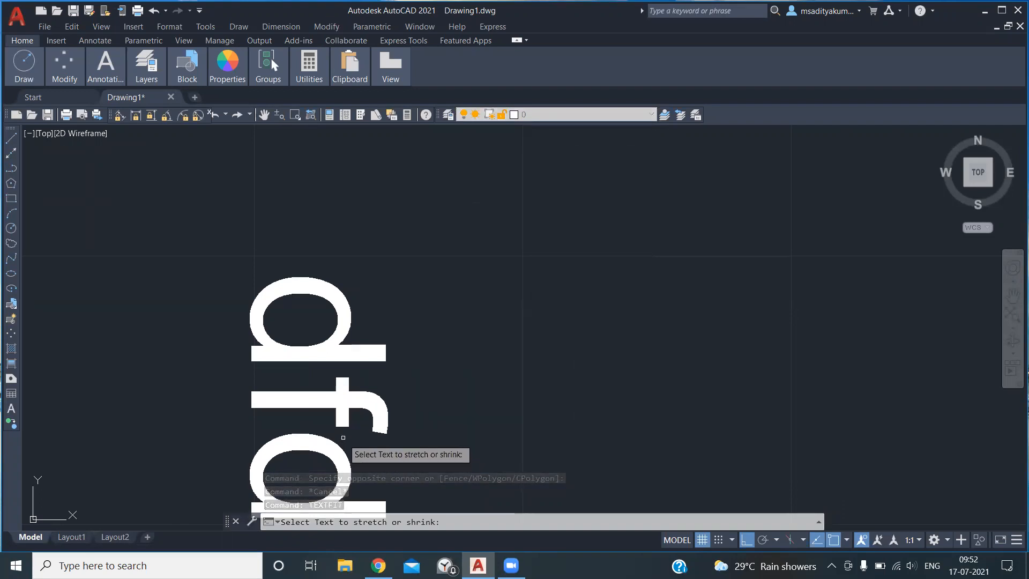
{"action": "left_click", "coordinate": [284, 339]}
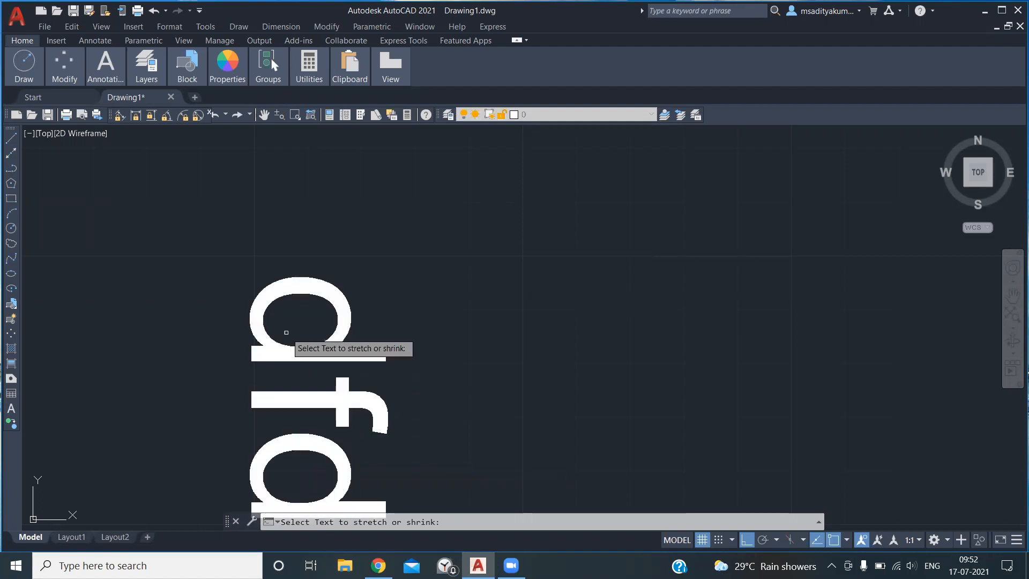
{"action": "left_click", "coordinate": [257, 343]}
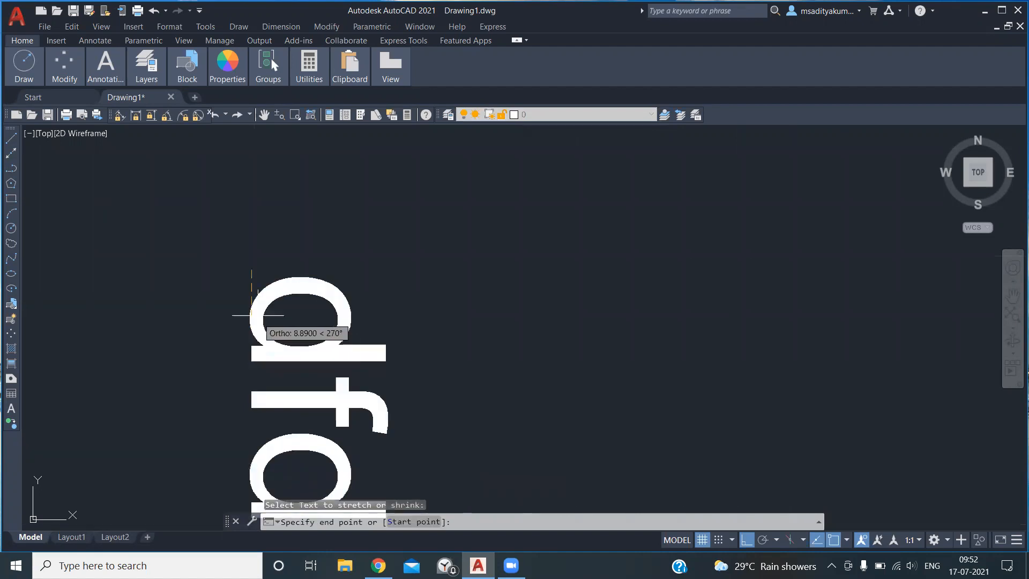
{"action": "left_click", "coordinate": [254, 127]}
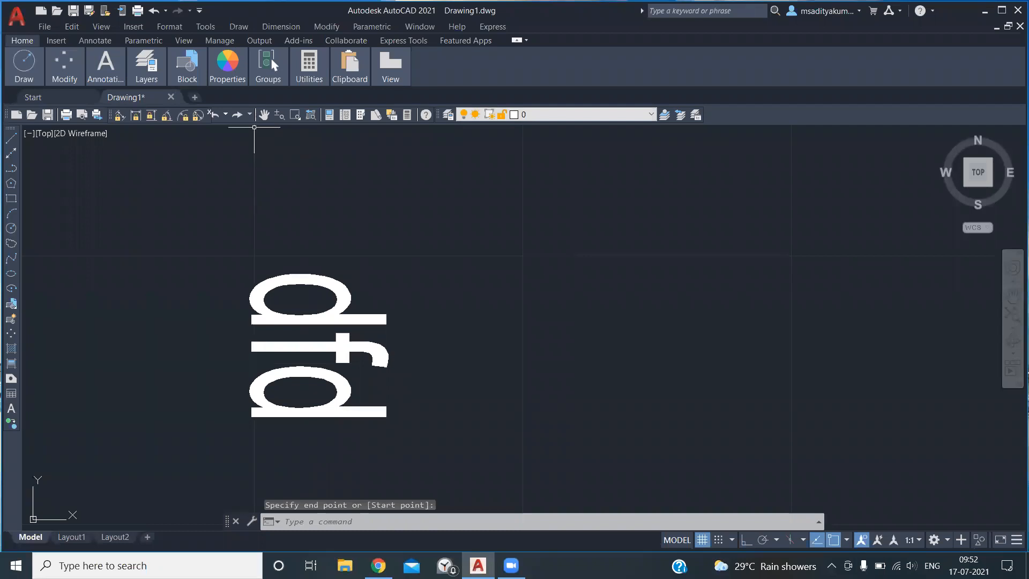
Step: Stretch the rotated text "dfd" downward with TEXTFIT to an end point well below its lowest letter
{"action": "scroll", "coordinate": [272, 172], "scroll_direction": "down", "scroll_amount": 2}
{"action": "scroll", "coordinate": [269, 176], "scroll_direction": "up", "scroll_amount": 2}
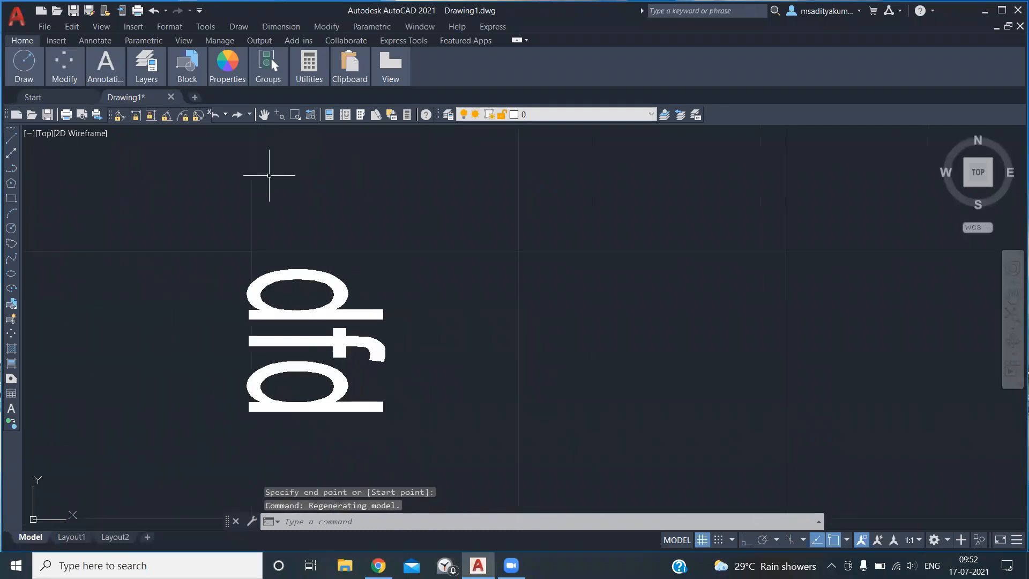
{"action": "scroll", "coordinate": [270, 175], "scroll_direction": "down", "scroll_amount": 2}
{"action": "scroll", "coordinate": [269, 177], "scroll_direction": "up", "scroll_amount": 2}
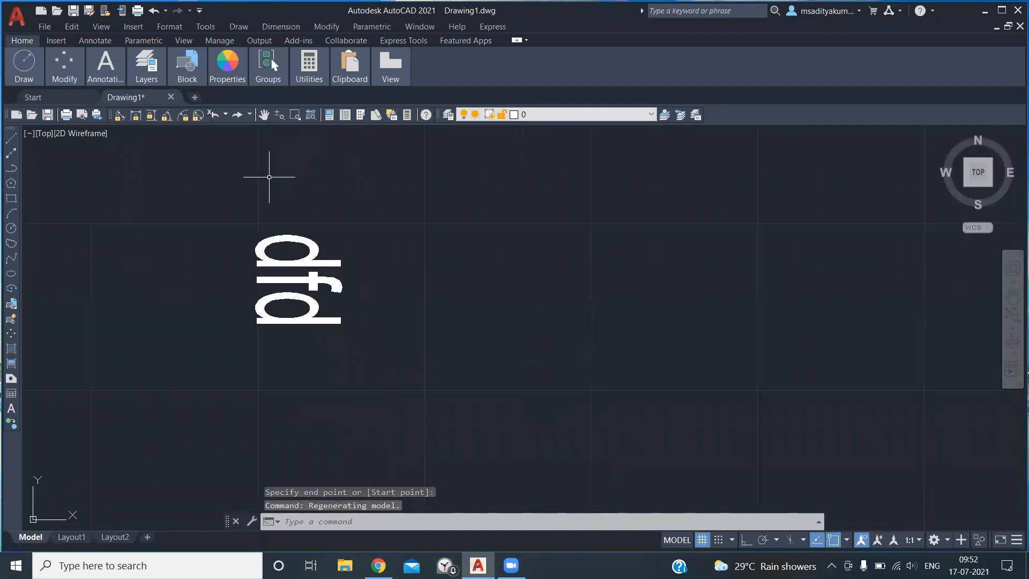
{"action": "scroll", "coordinate": [271, 176], "scroll_direction": "up", "scroll_amount": 1}
{"action": "scroll", "coordinate": [268, 181], "scroll_direction": "up", "scroll_amount": 3}
{"action": "scroll", "coordinate": [269, 183], "scroll_direction": "down", "scroll_amount": 1}
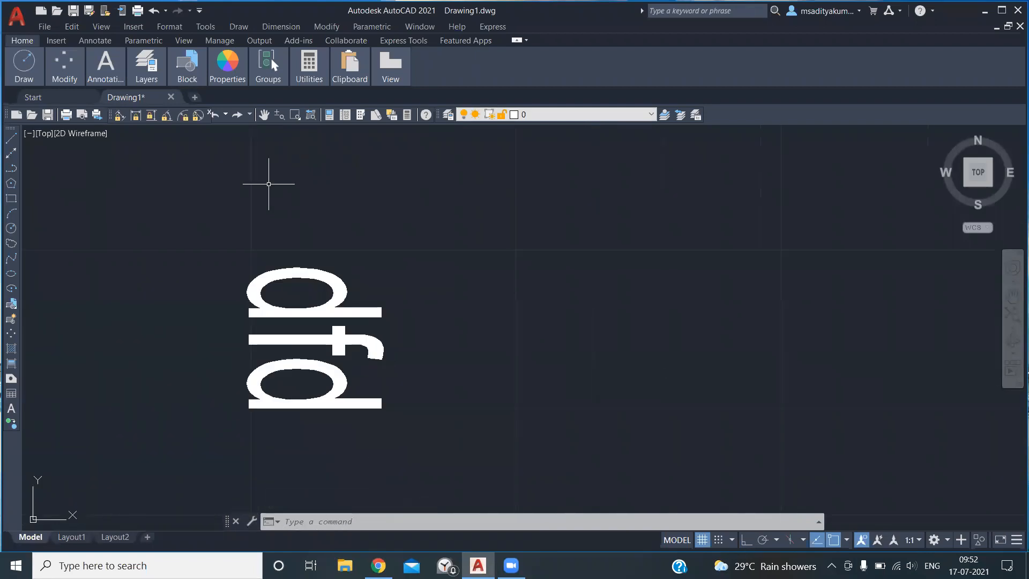
{"action": "scroll", "coordinate": [269, 184], "scroll_direction": "down", "scroll_amount": 1}
{"action": "scroll", "coordinate": [269, 182], "scroll_direction": "down", "scroll_amount": 2}
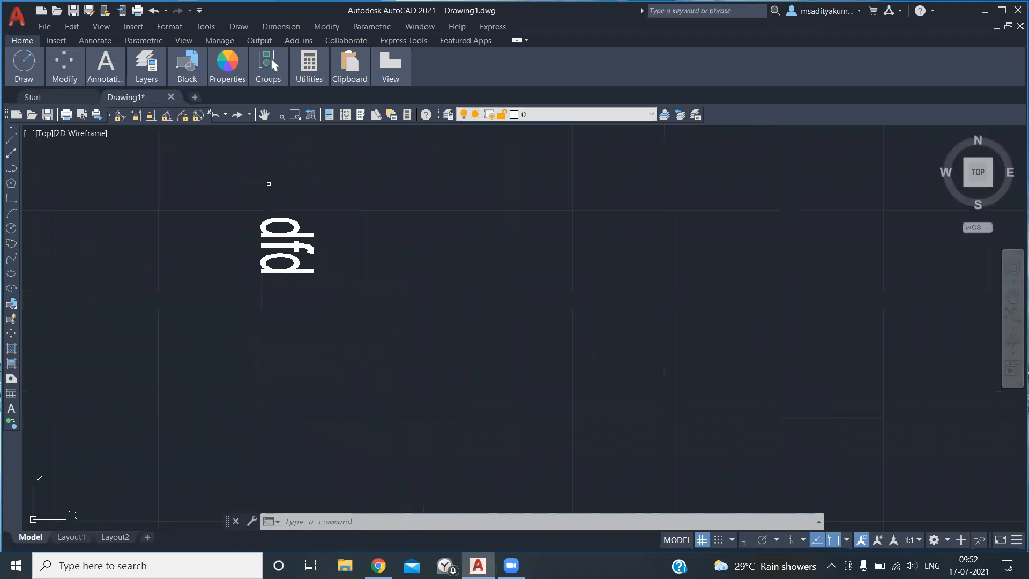
{"action": "scroll", "coordinate": [268, 188], "scroll_direction": "down", "scroll_amount": 1}
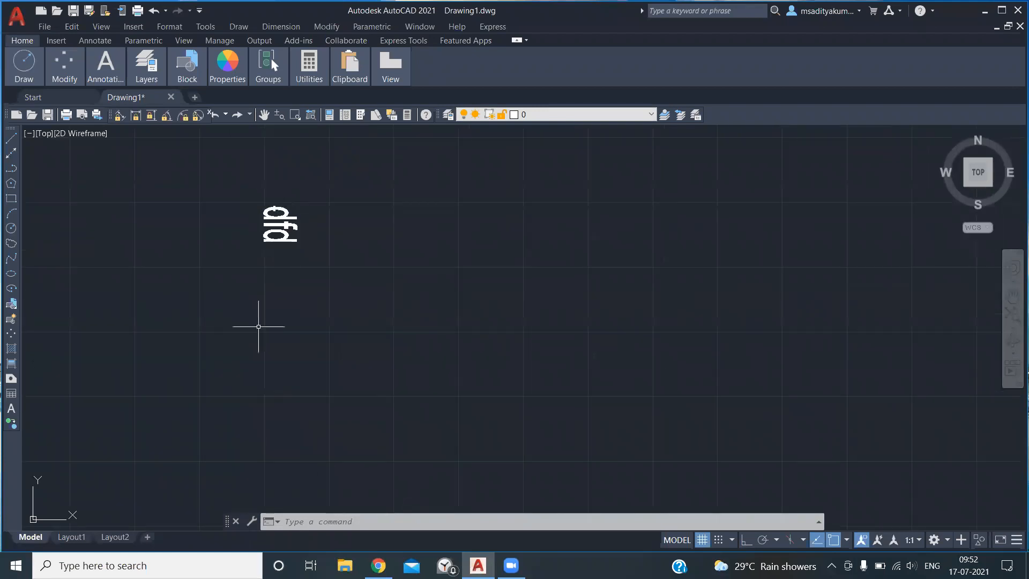
{"action": "left_click", "coordinate": [318, 527]}
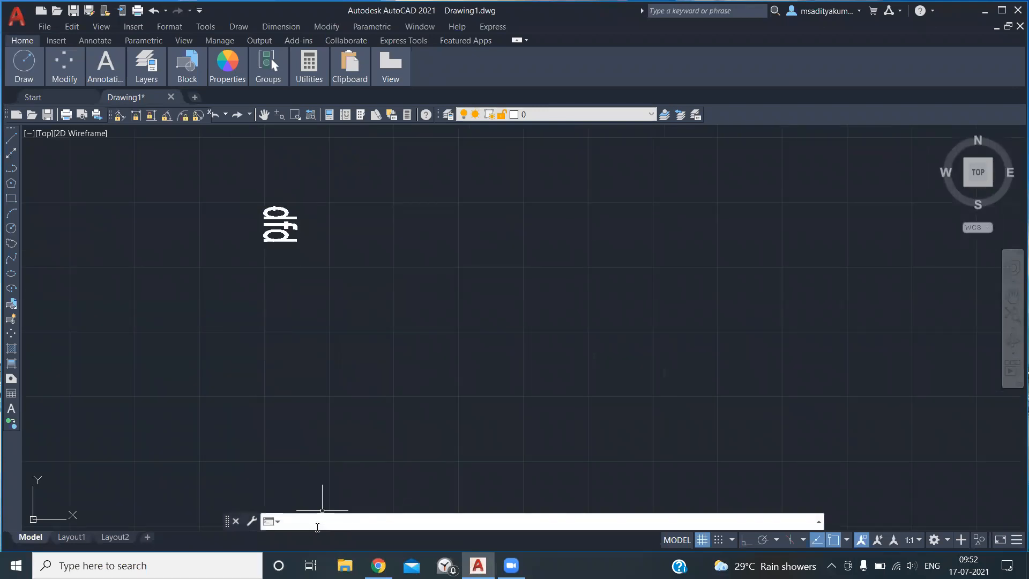
{"action": "type", "text": "TEXt"}
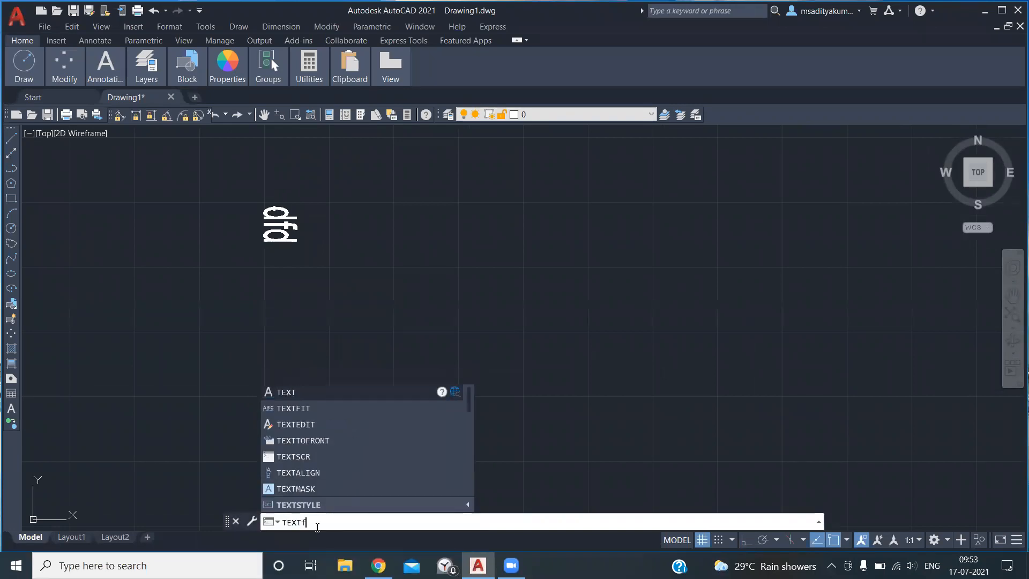
{"action": "type", "text": "FIT"}
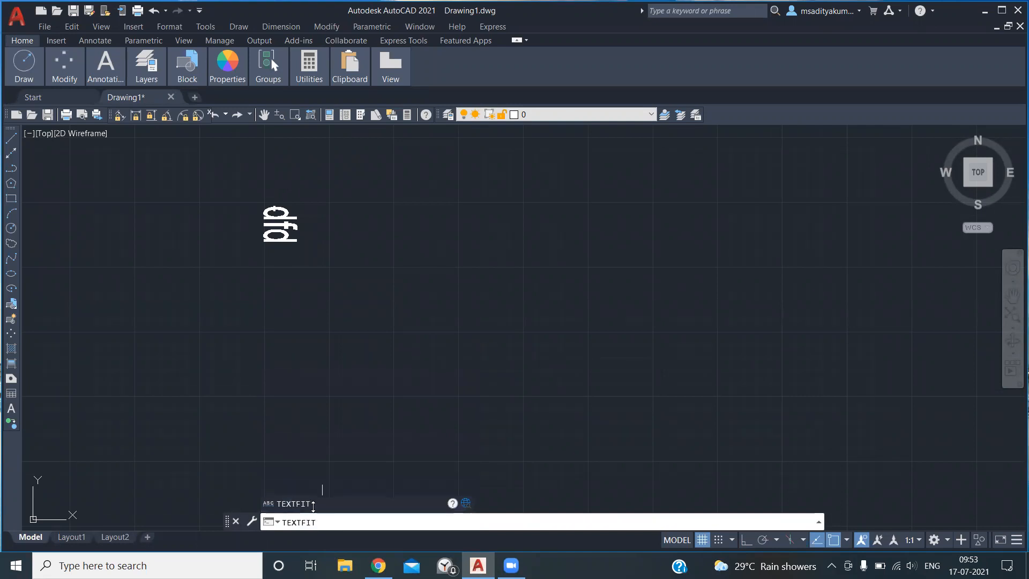
{"action": "key", "text": "Return"}
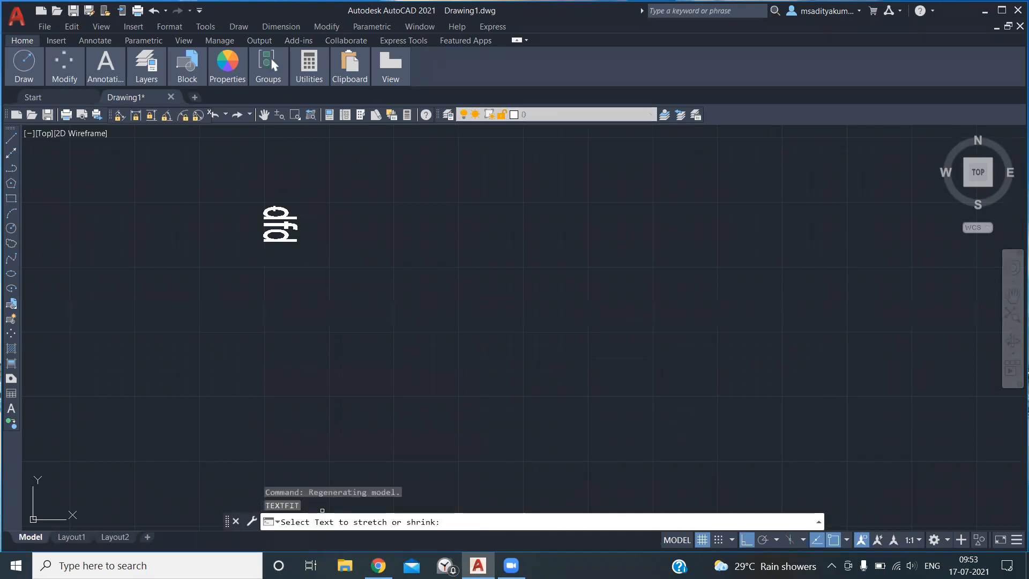
{"action": "left_click", "coordinate": [267, 235]}
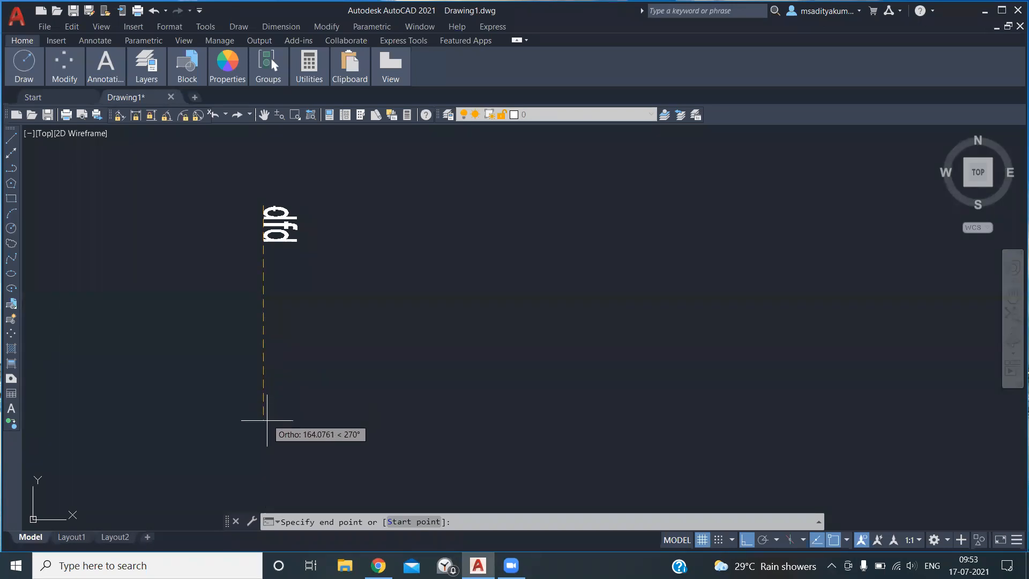
{"action": "left_click", "coordinate": [269, 468]}
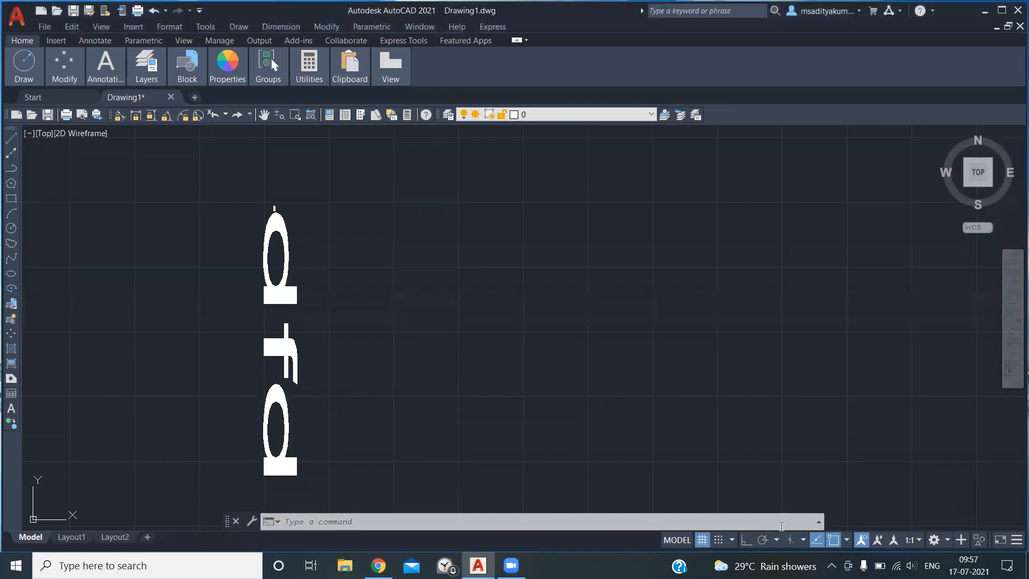
Step: Turn on grid snap, switch to Layout1 with its viewport in model space, and return to the Model layout
{"action": "key", "text": "F9"}
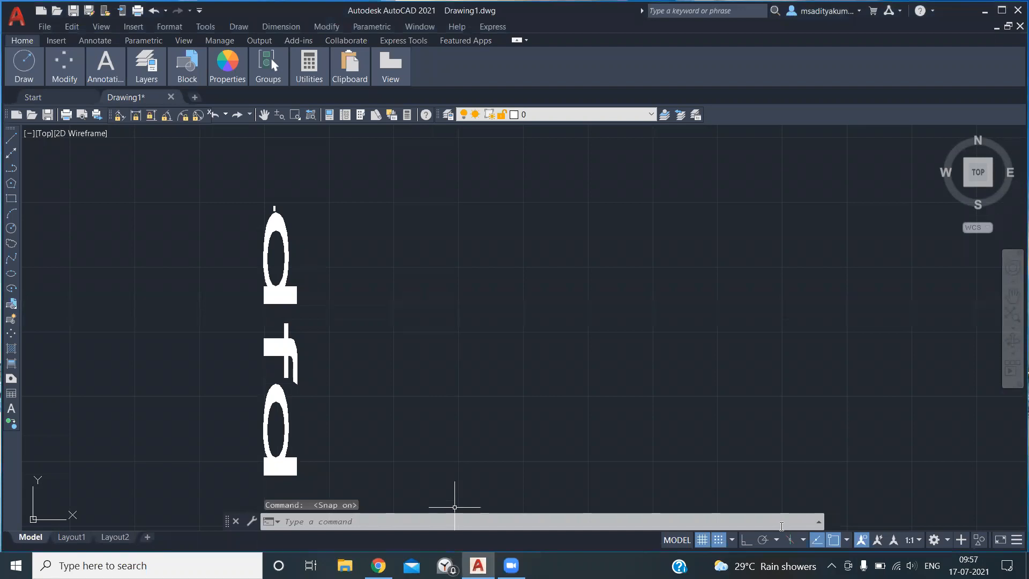
{"action": "key", "text": "ctrl+Page_Down"}
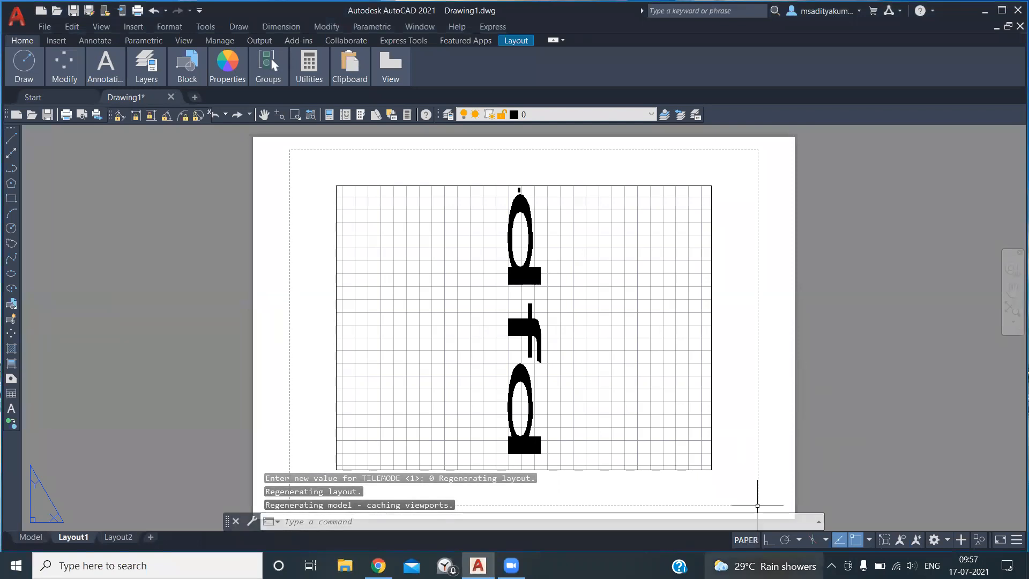
{"action": "left_click", "coordinate": [746, 541]}
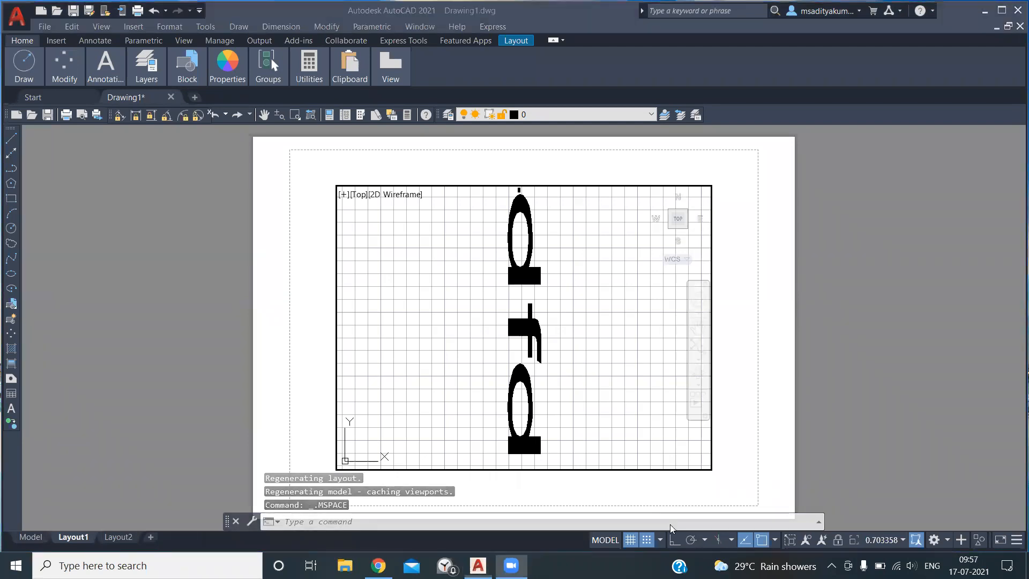
{"action": "left_click", "coordinate": [632, 543]}
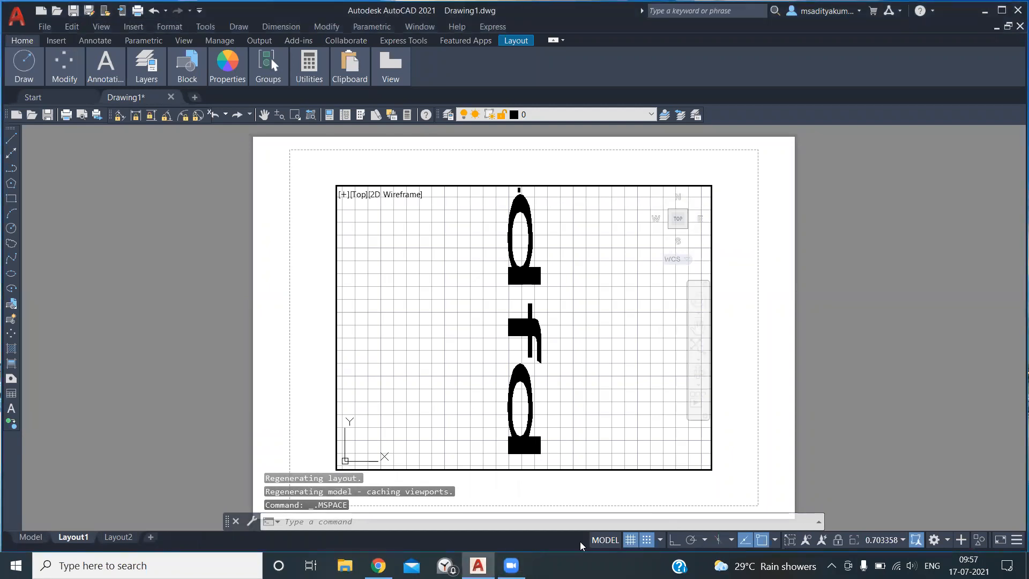
{"action": "left_click", "coordinate": [39, 538]}
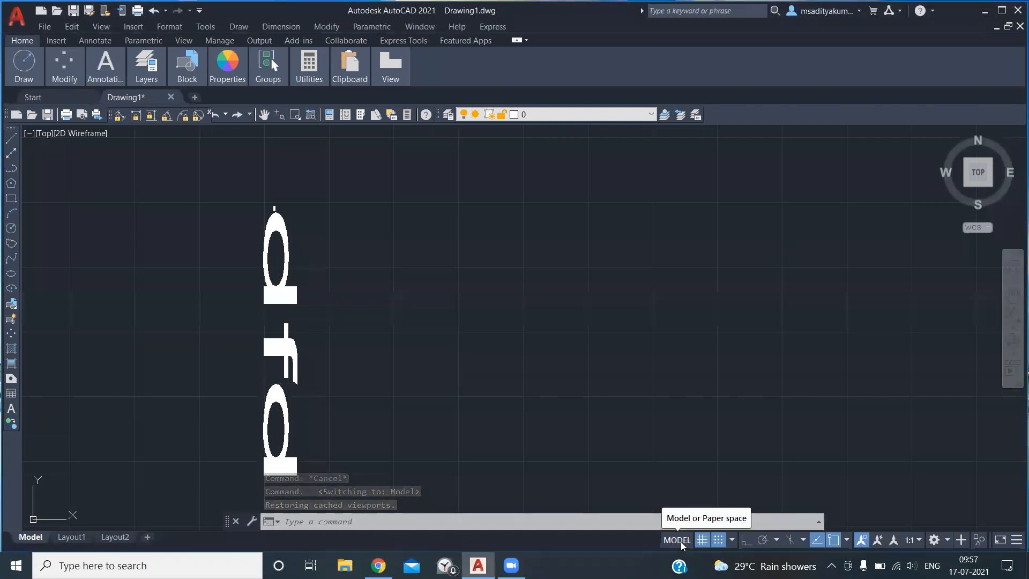
Step: Toggle grid snap off and on, and turn off both the drawing grid display and snap
{"action": "left_click", "coordinate": [718, 540]}
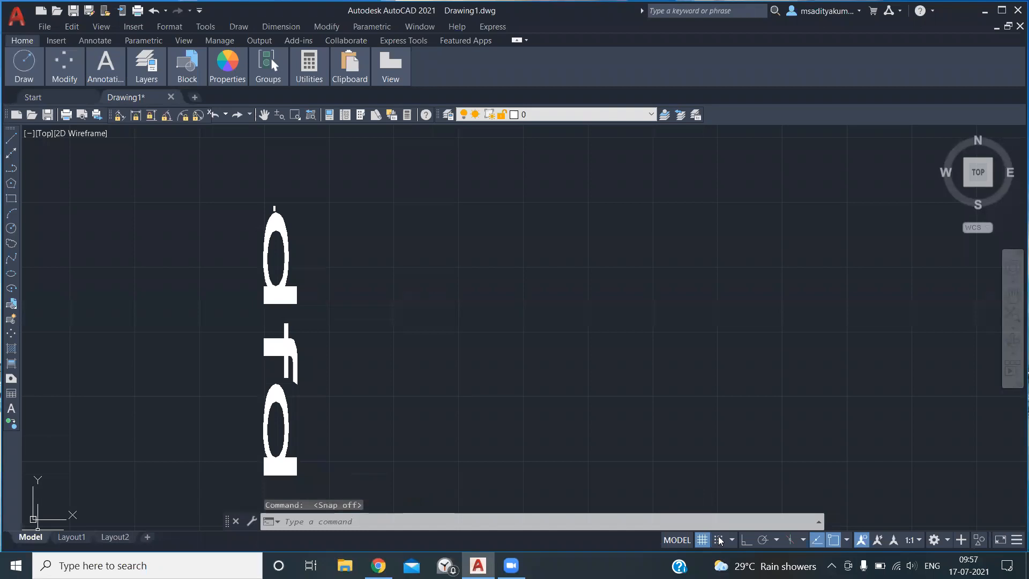
{"action": "left_click", "coordinate": [719, 540]}
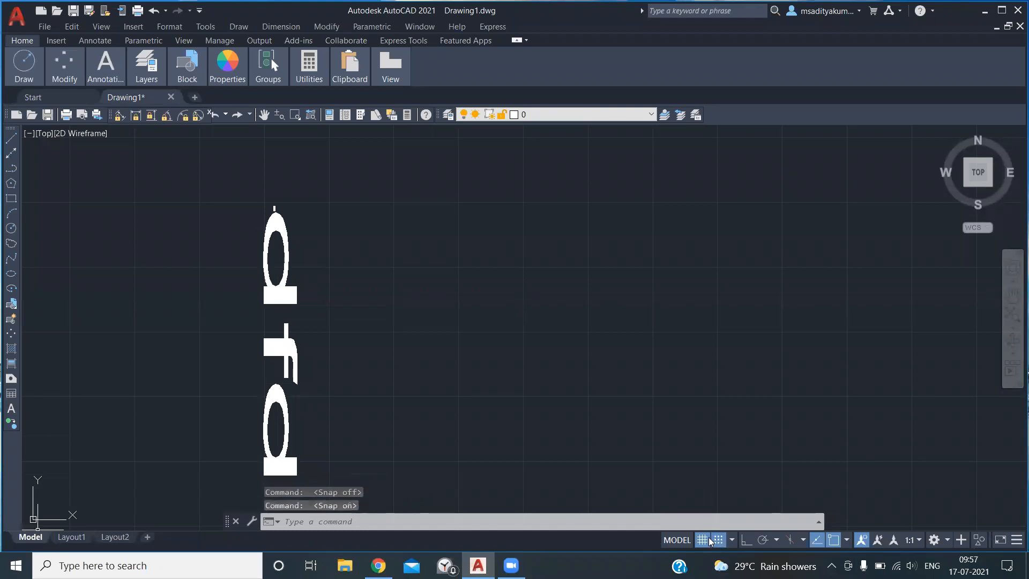
{"action": "left_click", "coordinate": [702, 541]}
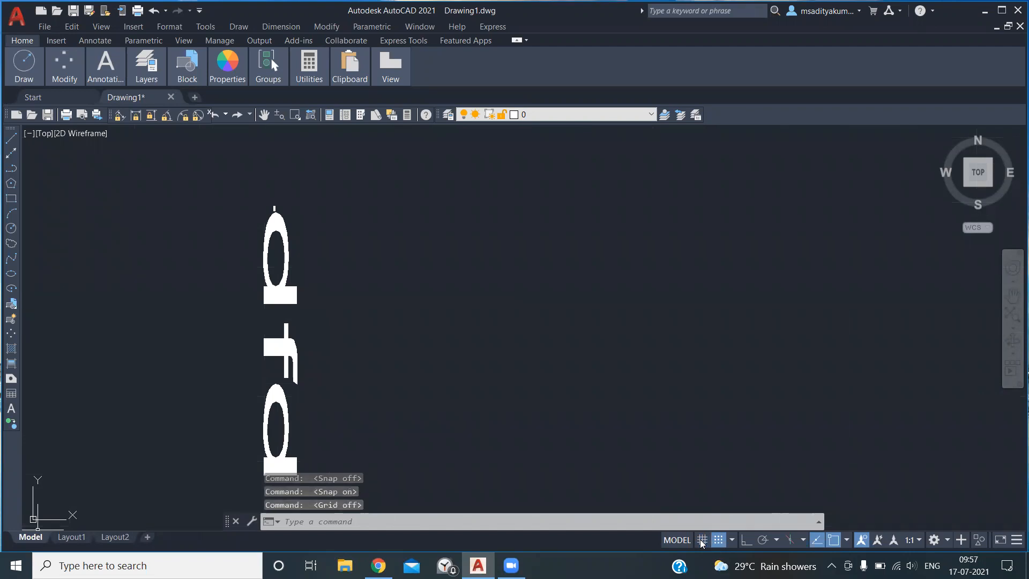
{"action": "left_click", "coordinate": [714, 540]}
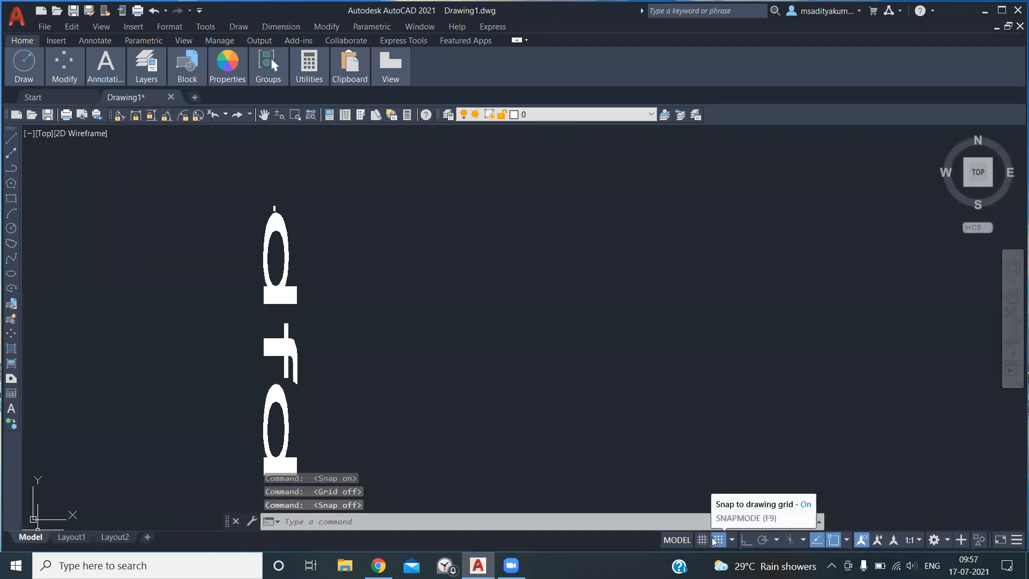